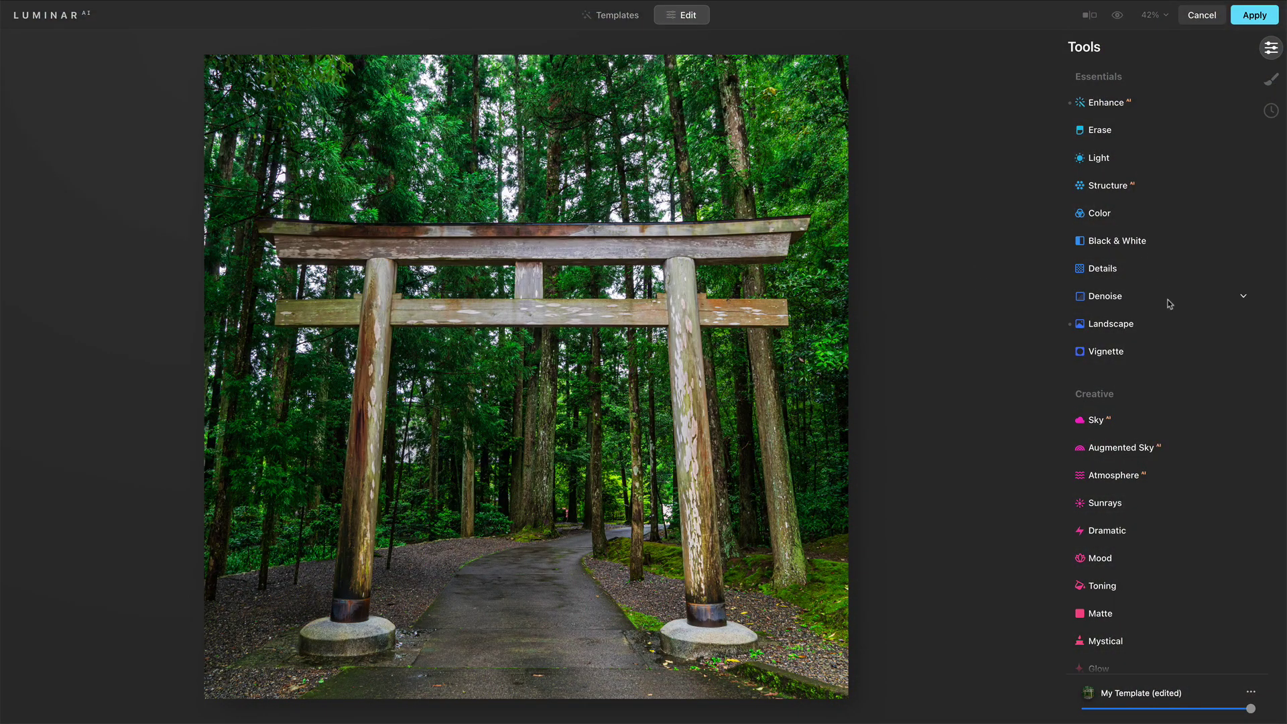
Open Sunrays and place the sun centre mid-way along the torii's lower crossbeam, Amount left at 0.
scroll(1170, 304, "down", 8)
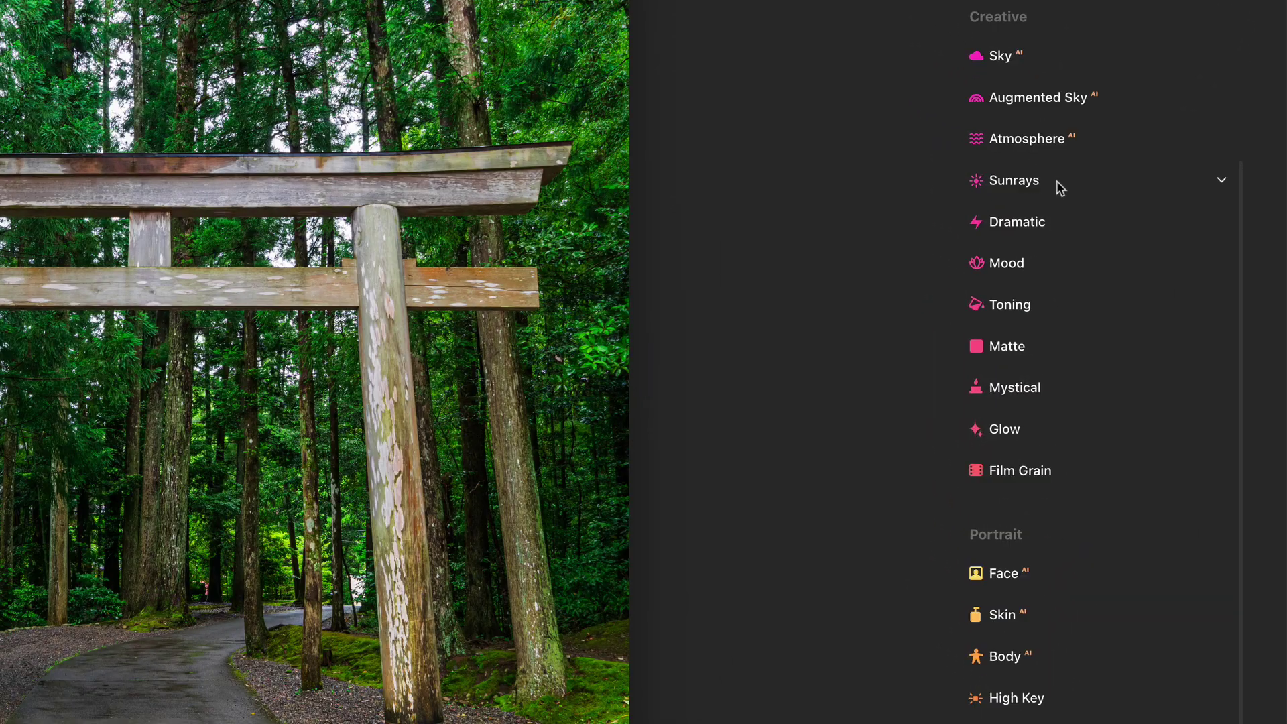
left_click(1092, 210)
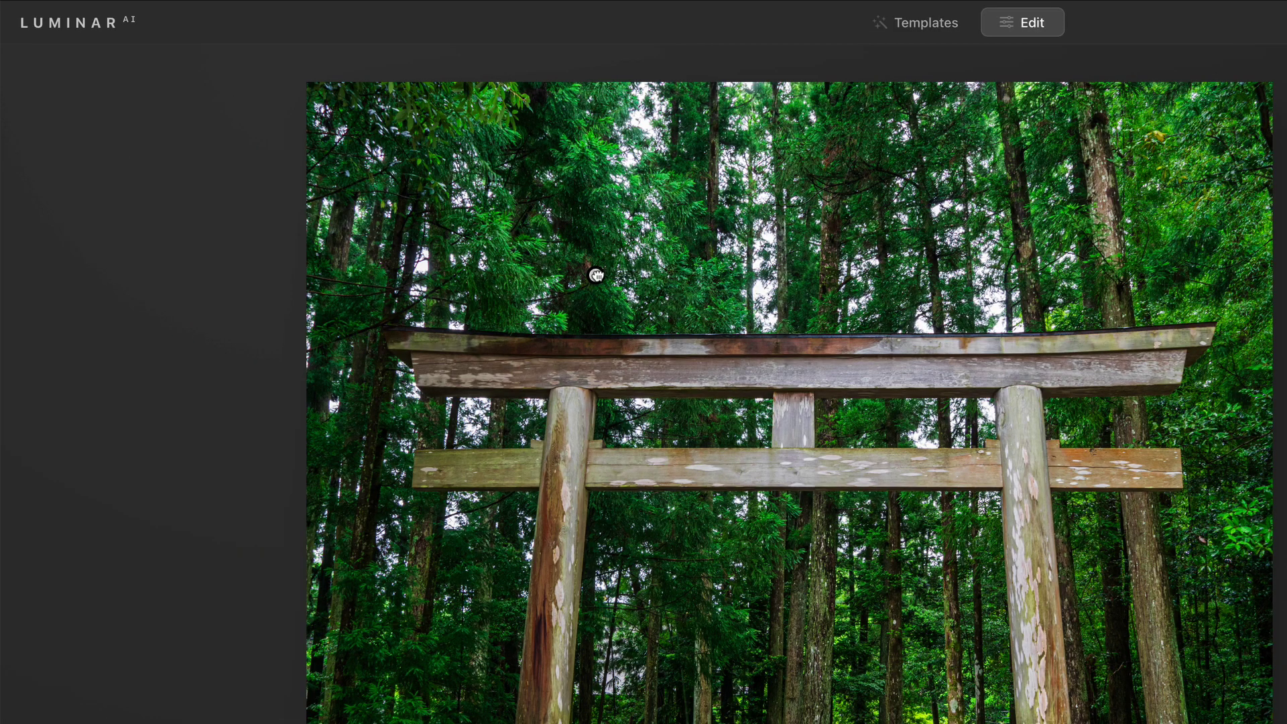
mouse_move(596, 275)
left_mouse_down()
mouse_move(671, 228)
mouse_move(755, 291)
mouse_move(793, 382)
mouse_move(791, 463)
left_mouse_up()
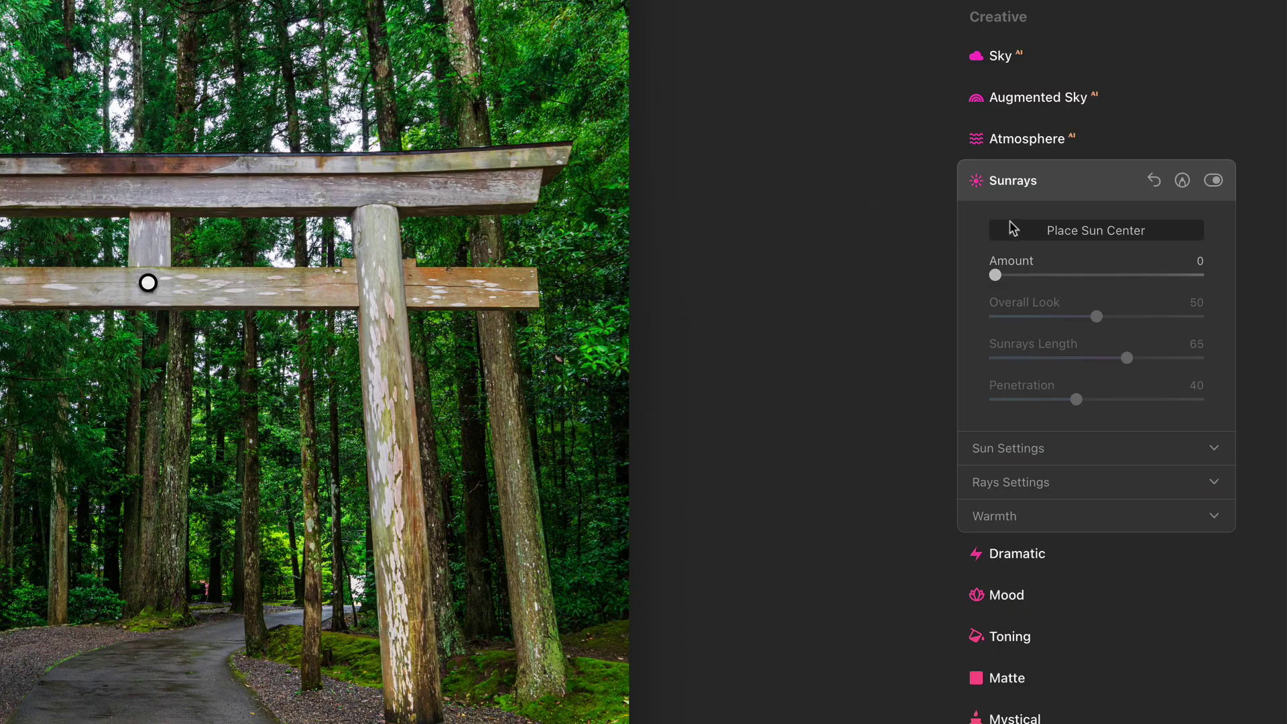
left_click(1013, 228)
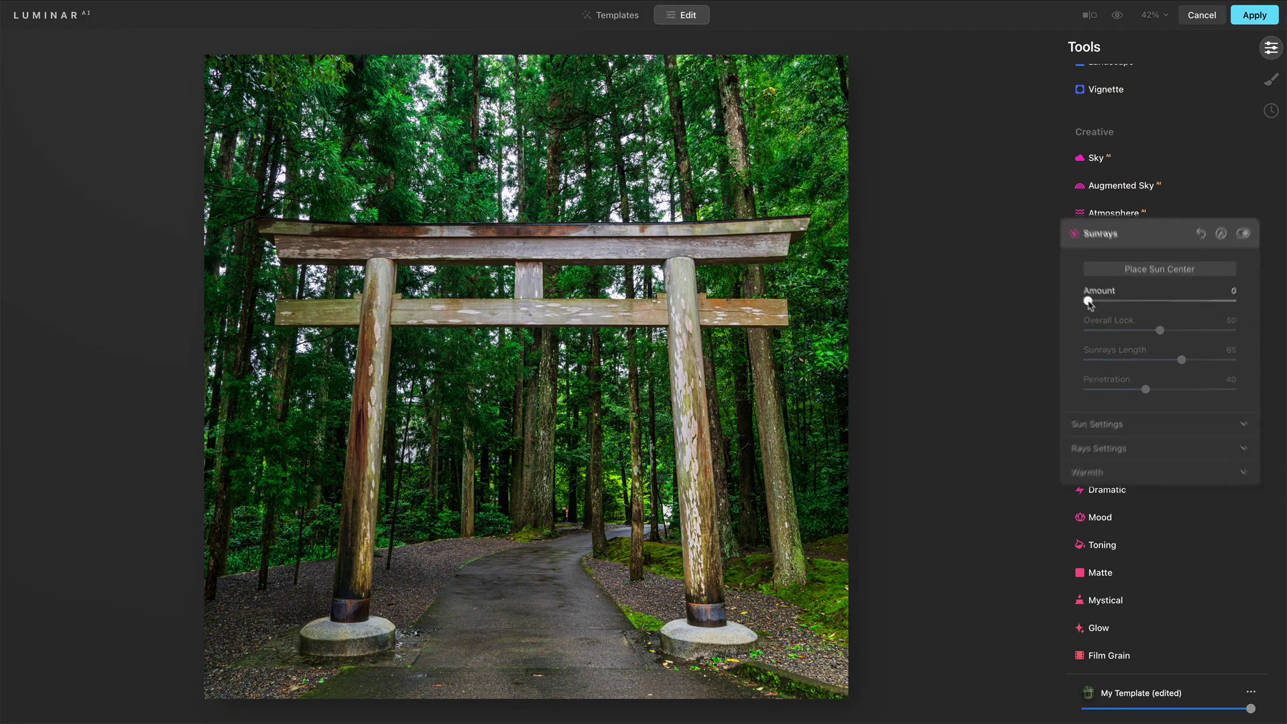
Raise Sunrays Amount from 0 to 87 so strong rays radiate from the crossbeam.
left_click_drag(1092, 304, 1161, 300)
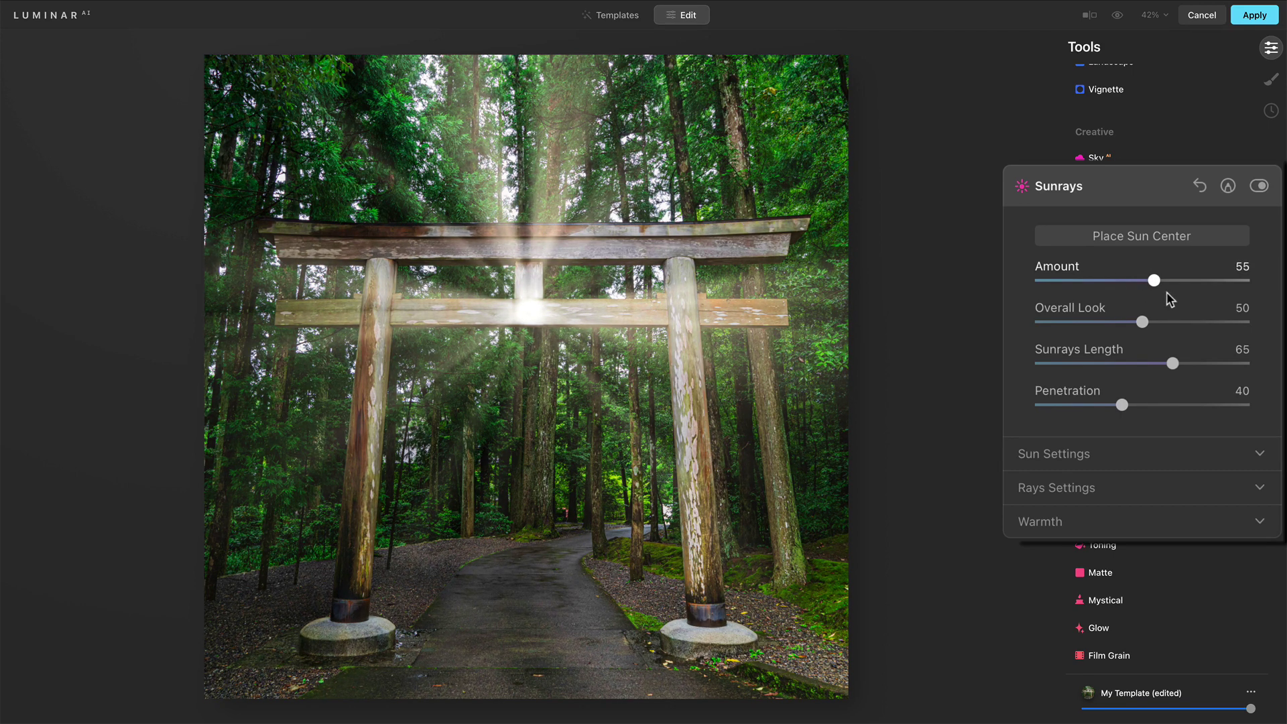
mouse_move(1170, 299)
left_mouse_down()
mouse_move(1225, 300)
mouse_move(1189, 297)
left_mouse_up()
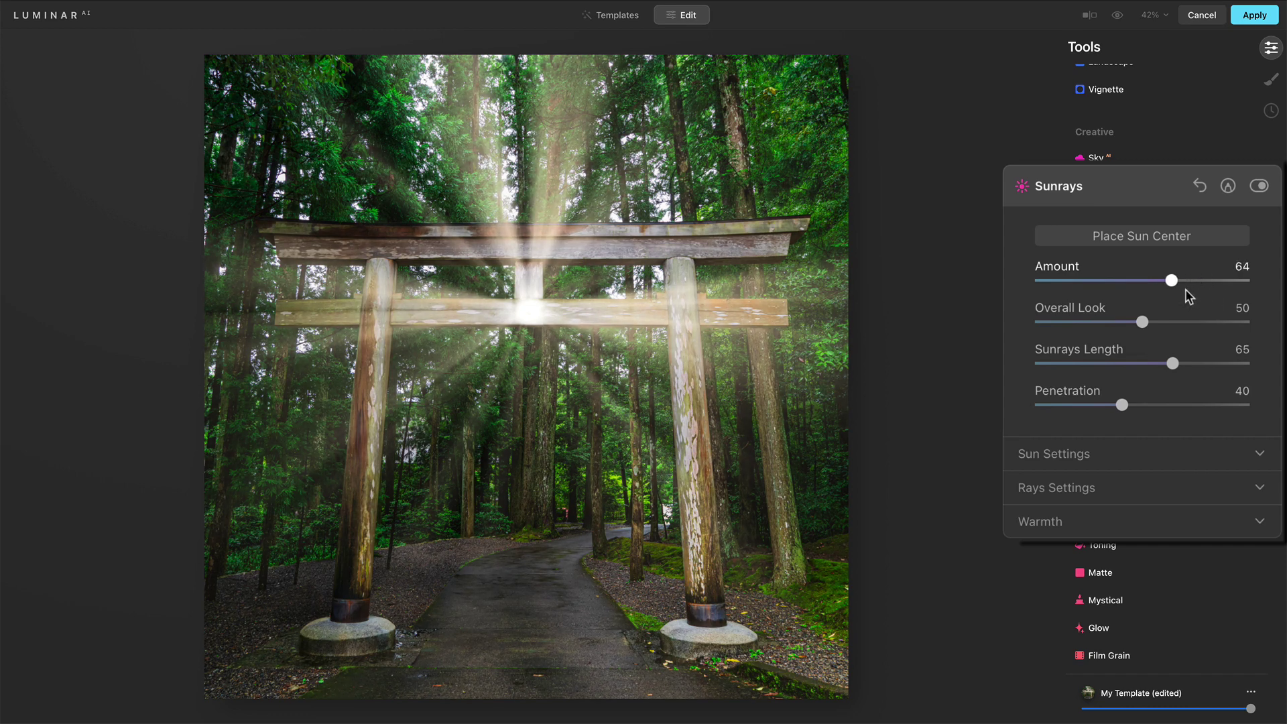
left_click_drag(1177, 288, 1221, 290)
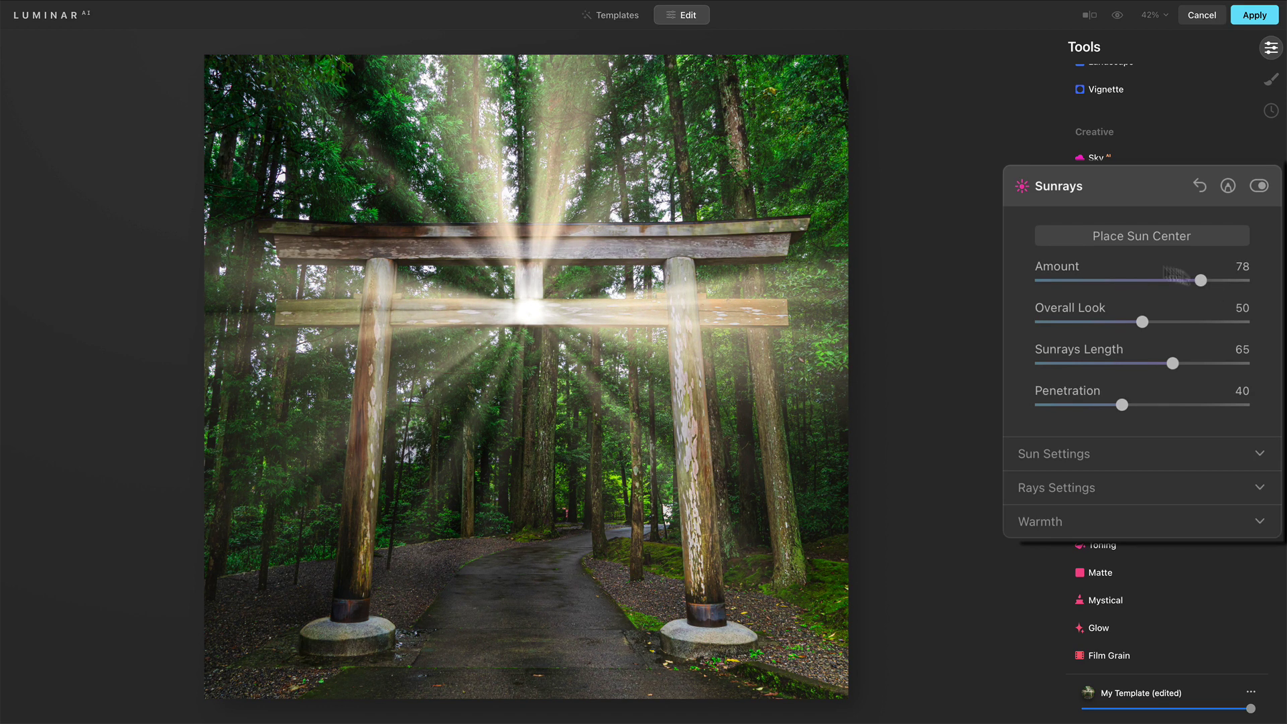
left_click_drag(1202, 285, 1223, 302)
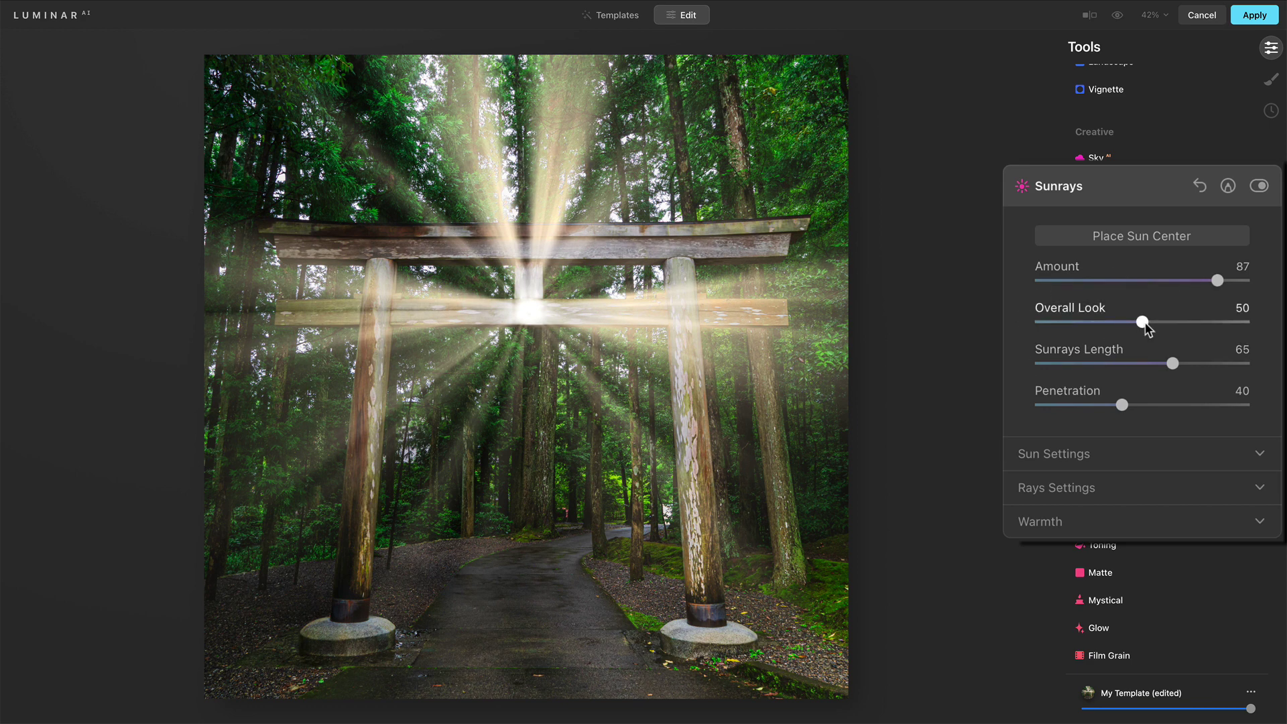
left_click_drag(1148, 327, 1075, 341)
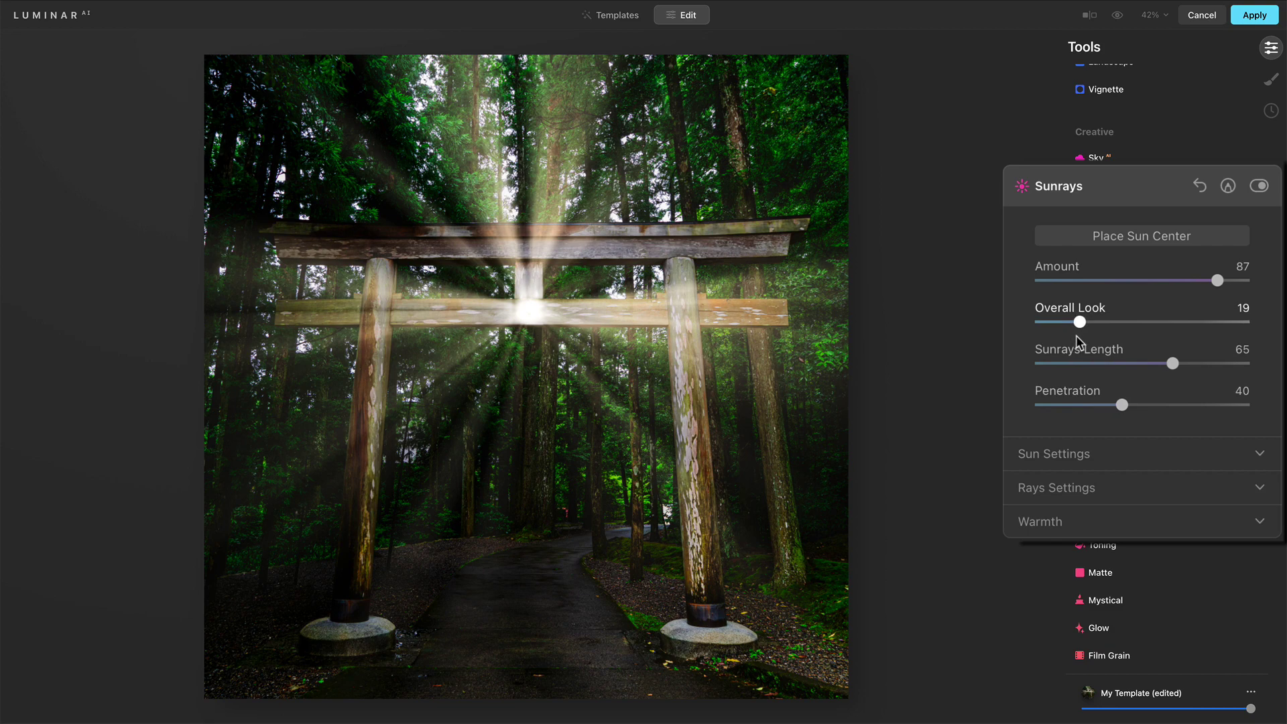
left_click_drag(1079, 342, 1221, 330)
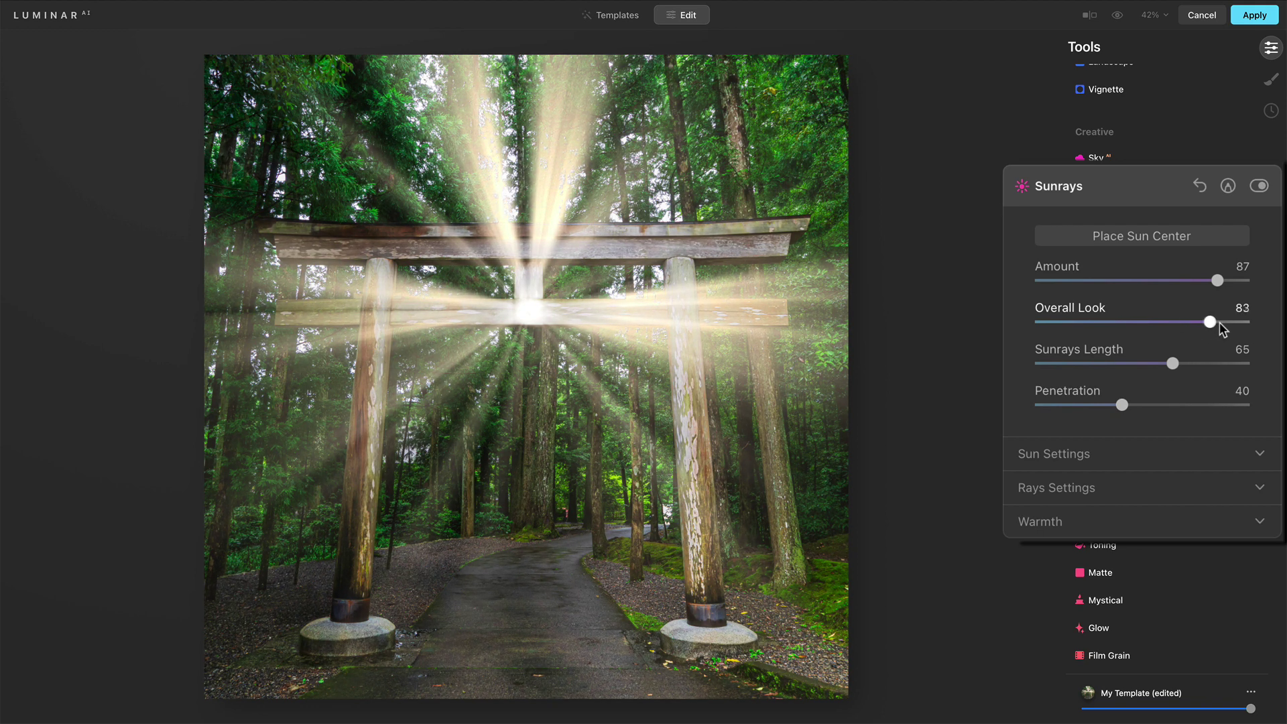
left_click_drag(1232, 328, 1152, 334)
left_click_drag(1078, 314, 1079, 314)
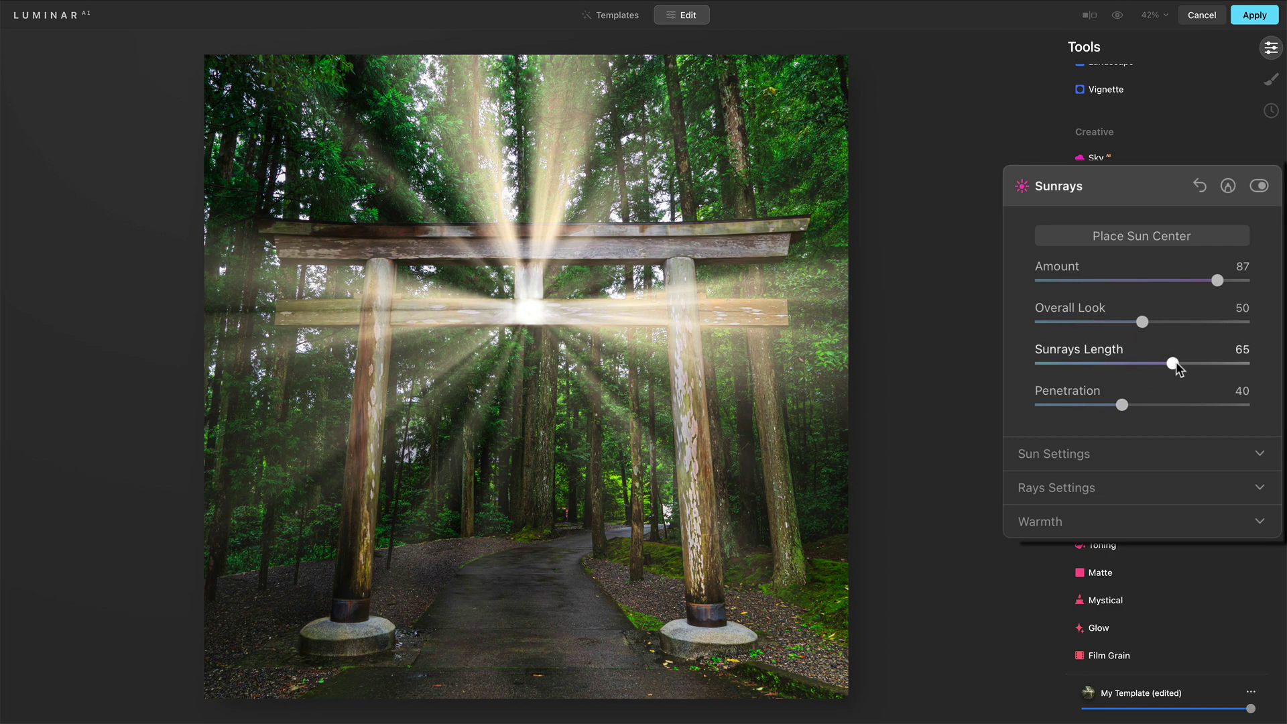
Shorten Sunrays Length to 59 and, after trying it higher, leave Penetration at 39.
mouse_move(1173, 367)
left_mouse_down()
mouse_move(1033, 381)
mouse_move(1258, 376)
mouse_move(1161, 366)
left_mouse_up()
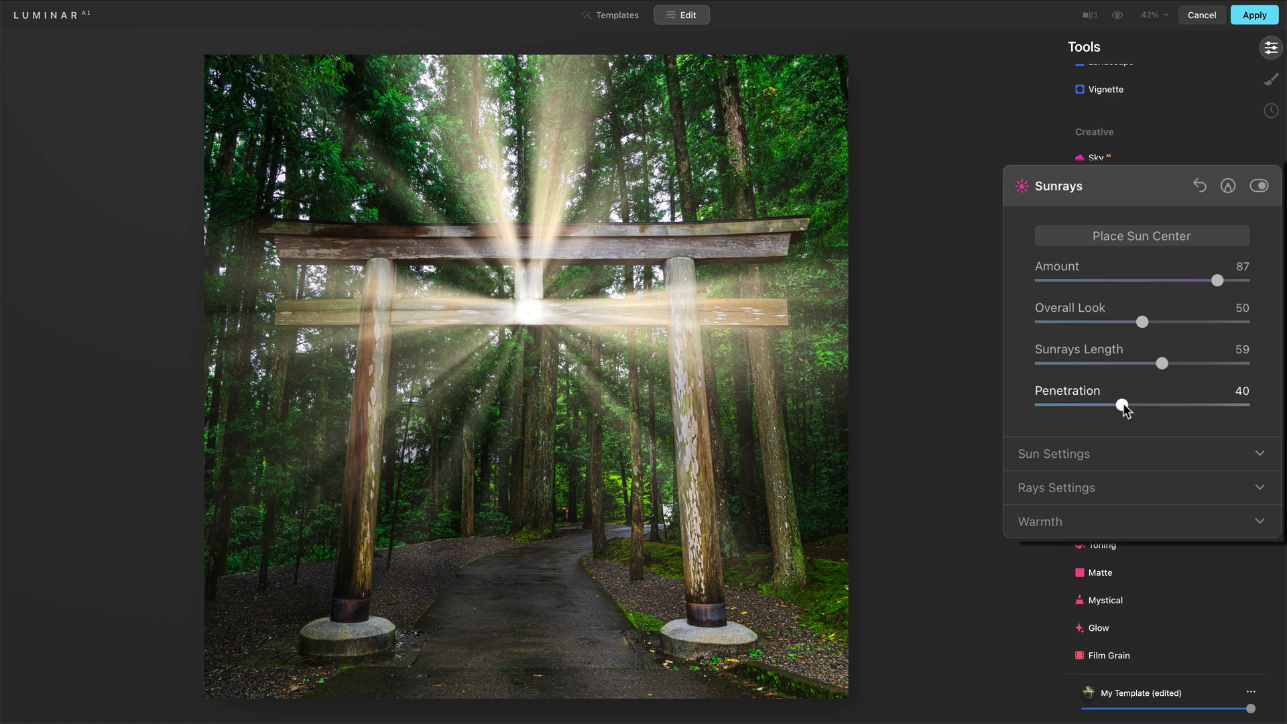
left_click_drag(1126, 409, 1213, 410)
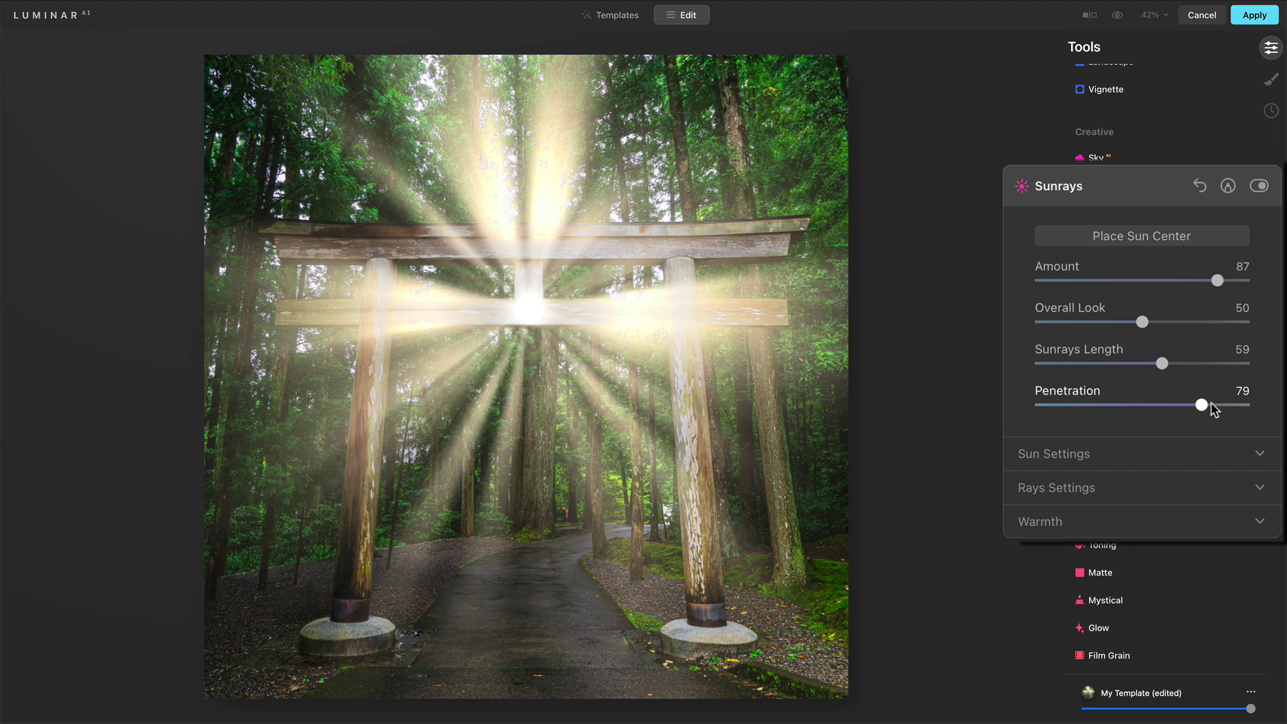
left_click_drag(1196, 409, 1073, 410)
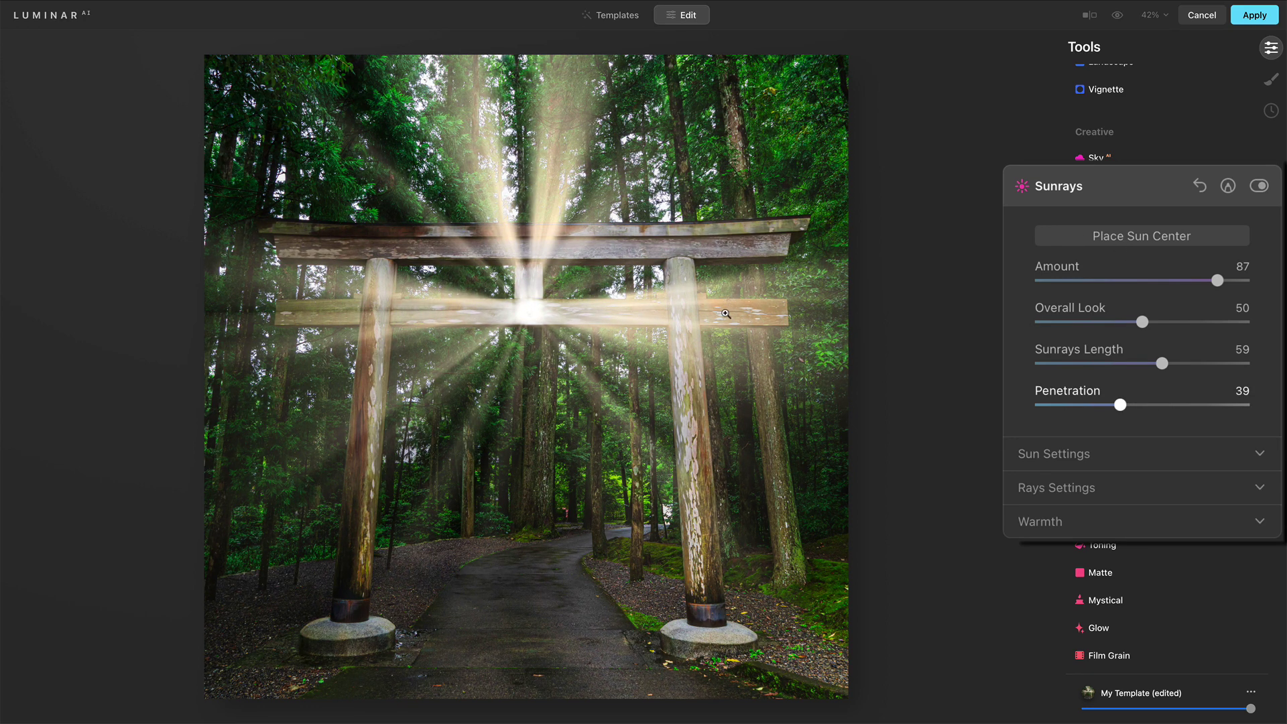
Move the sun centre from the crossbeam up into the upper-left treetops above the left pillar.
left_click(1091, 243)
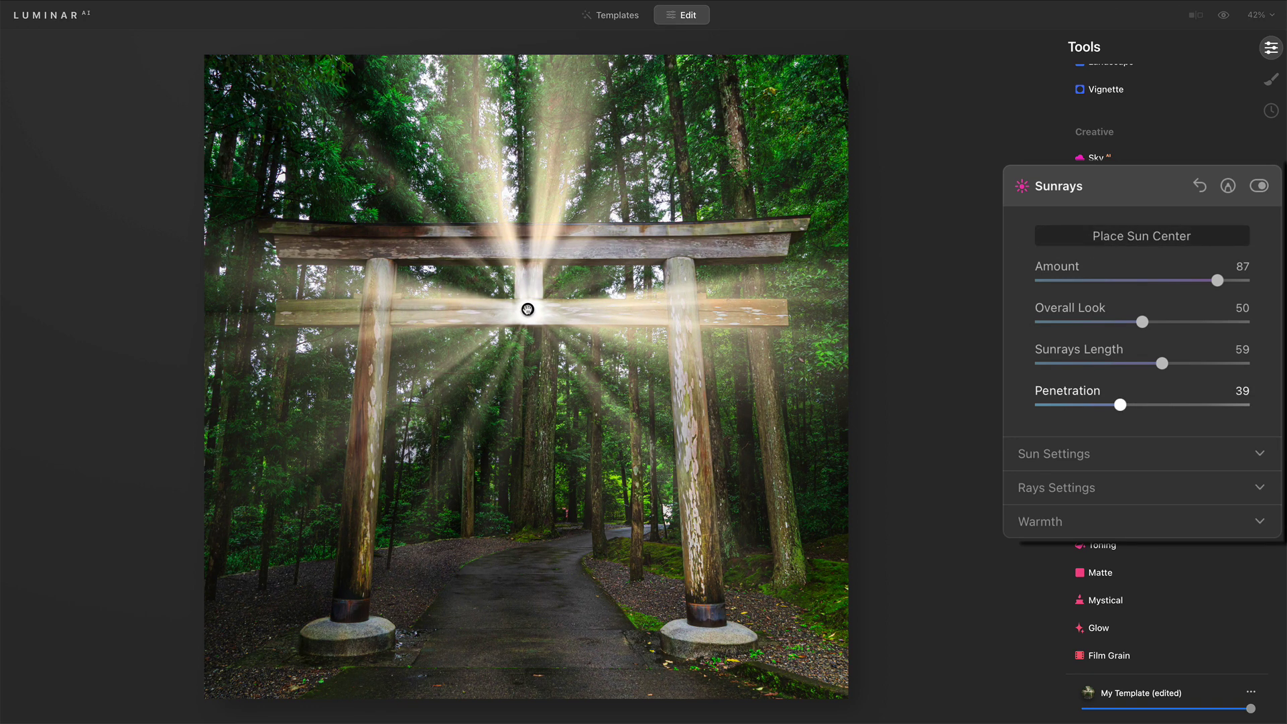
mouse_move(528, 309)
left_mouse_down()
mouse_move(493, 101)
mouse_move(529, 180)
left_mouse_up()
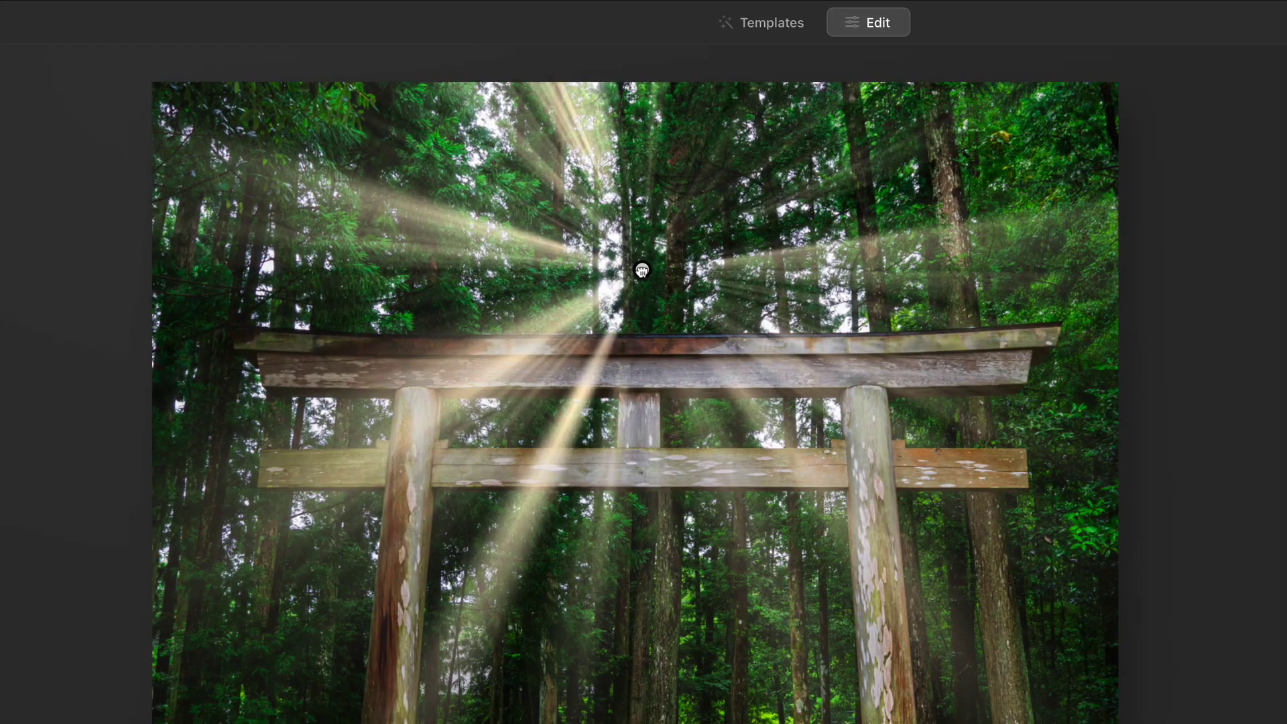
mouse_move(642, 270)
left_mouse_down()
mouse_move(675, 268)
mouse_move(608, 288)
left_mouse_up()
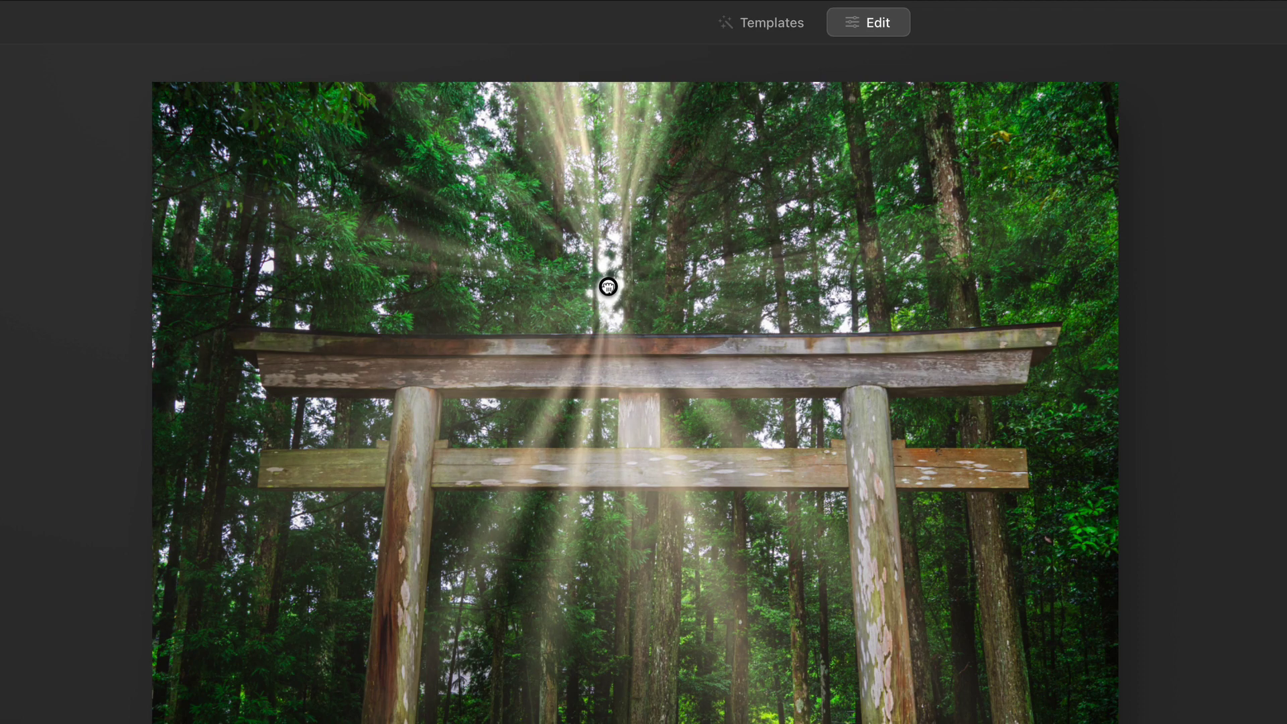
mouse_move(607, 284)
left_mouse_down()
mouse_move(526, 244)
mouse_move(478, 246)
mouse_move(477, 279)
mouse_move(520, 273)
mouse_move(597, 155)
mouse_move(610, 255)
mouse_move(698, 261)
mouse_move(757, 244)
mouse_move(697, 194)
mouse_move(432, 231)
left_mouse_up()
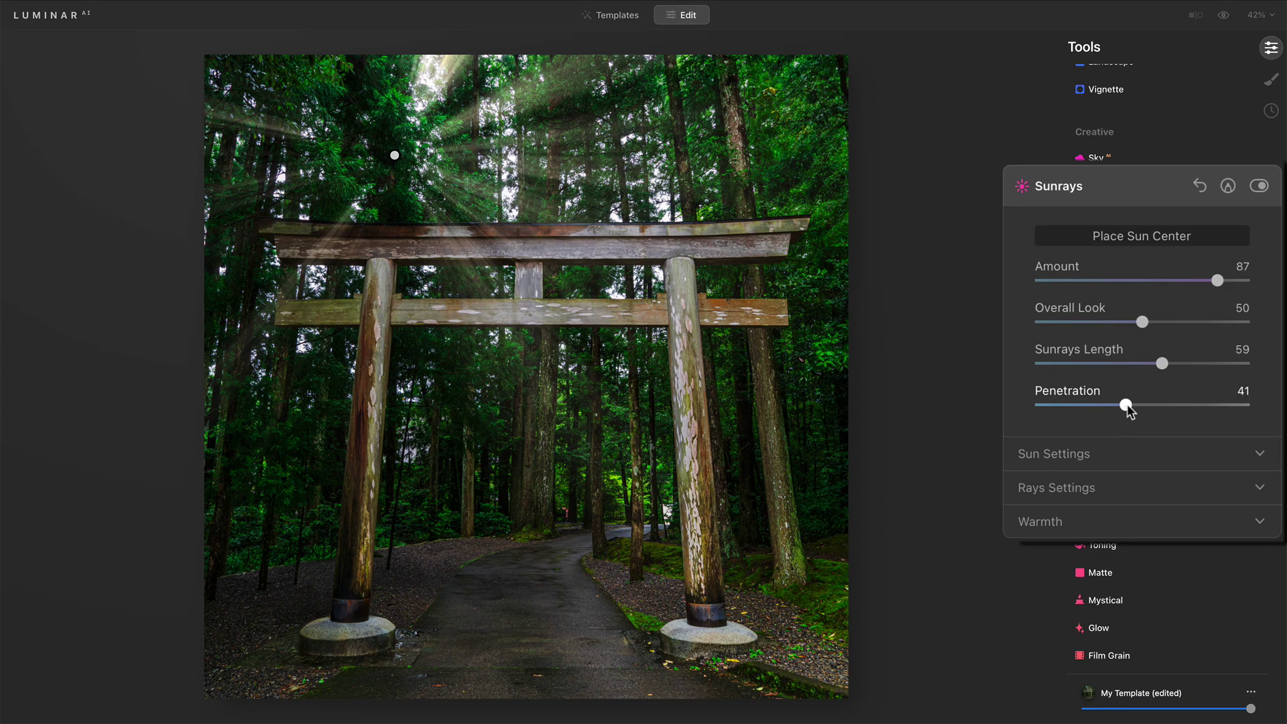
Try various Penetration levels and sun positions, ending with the sun on the crossbeam and Penetration 85.
left_click_drag(1132, 411, 1274, 410)
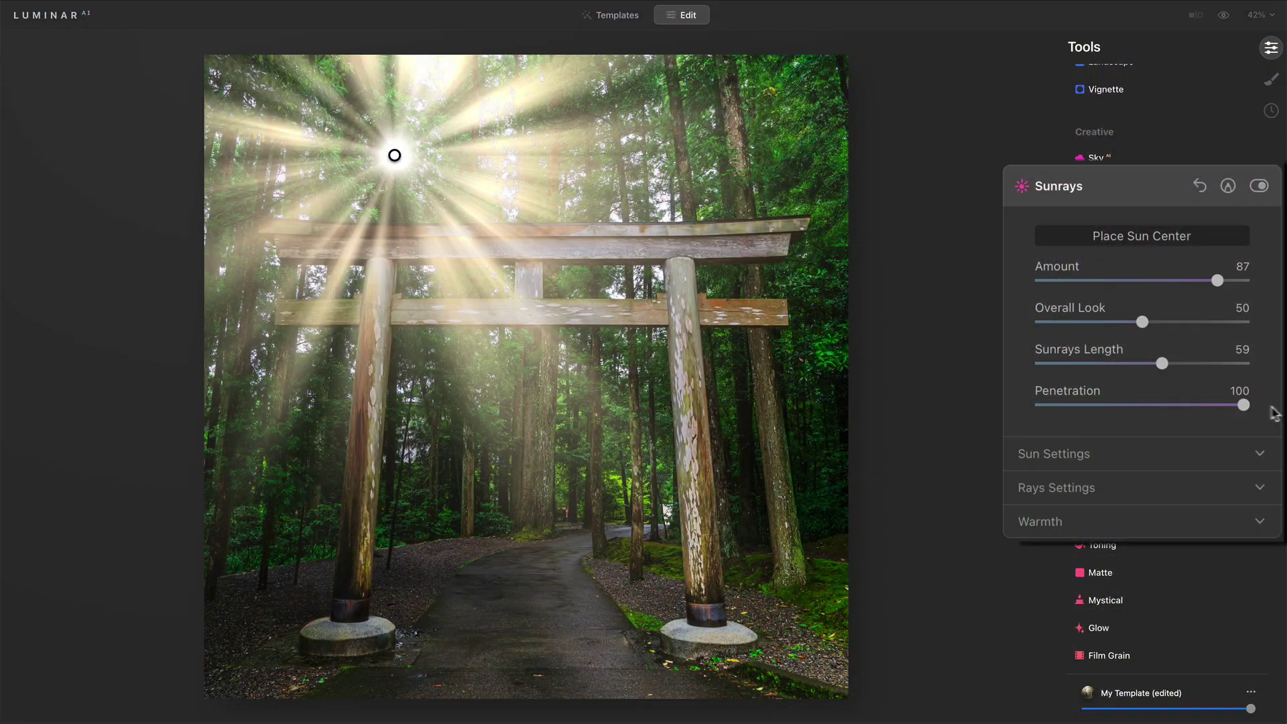
left_click_drag(1243, 405, 1179, 424)
left_click_drag(383, 149, 704, 177)
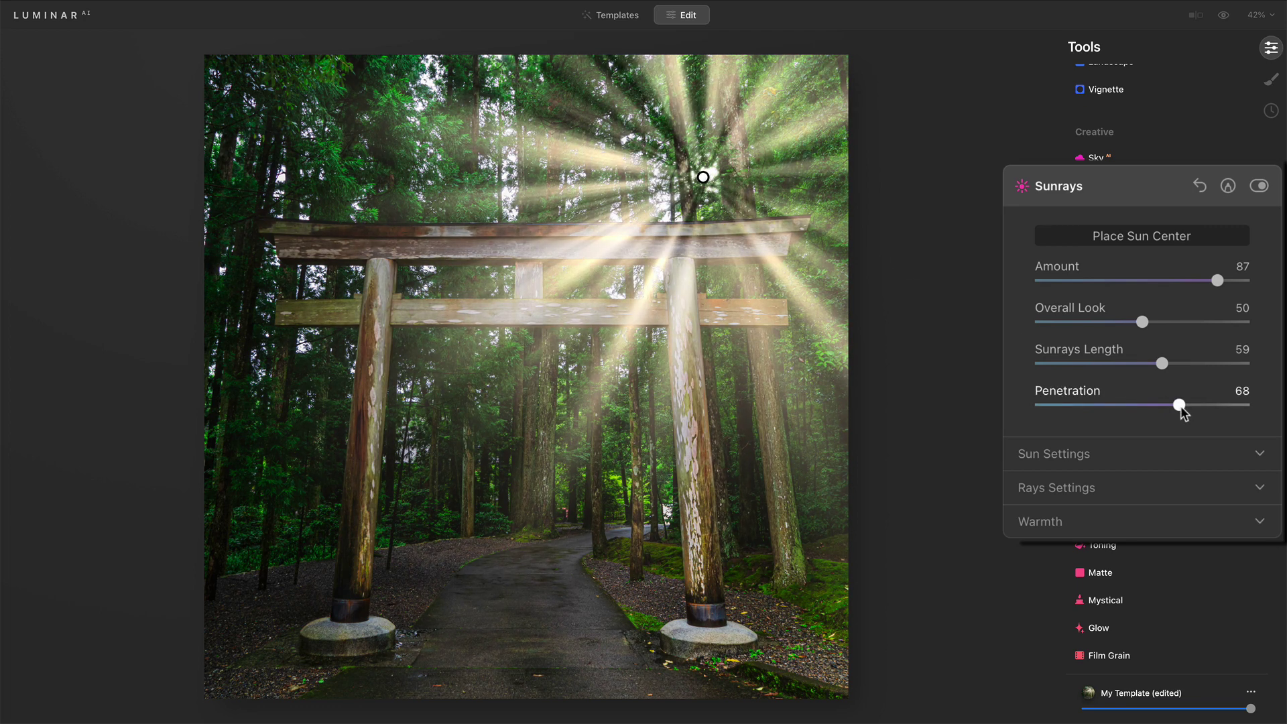
left_click_drag(1176, 405, 1139, 405)
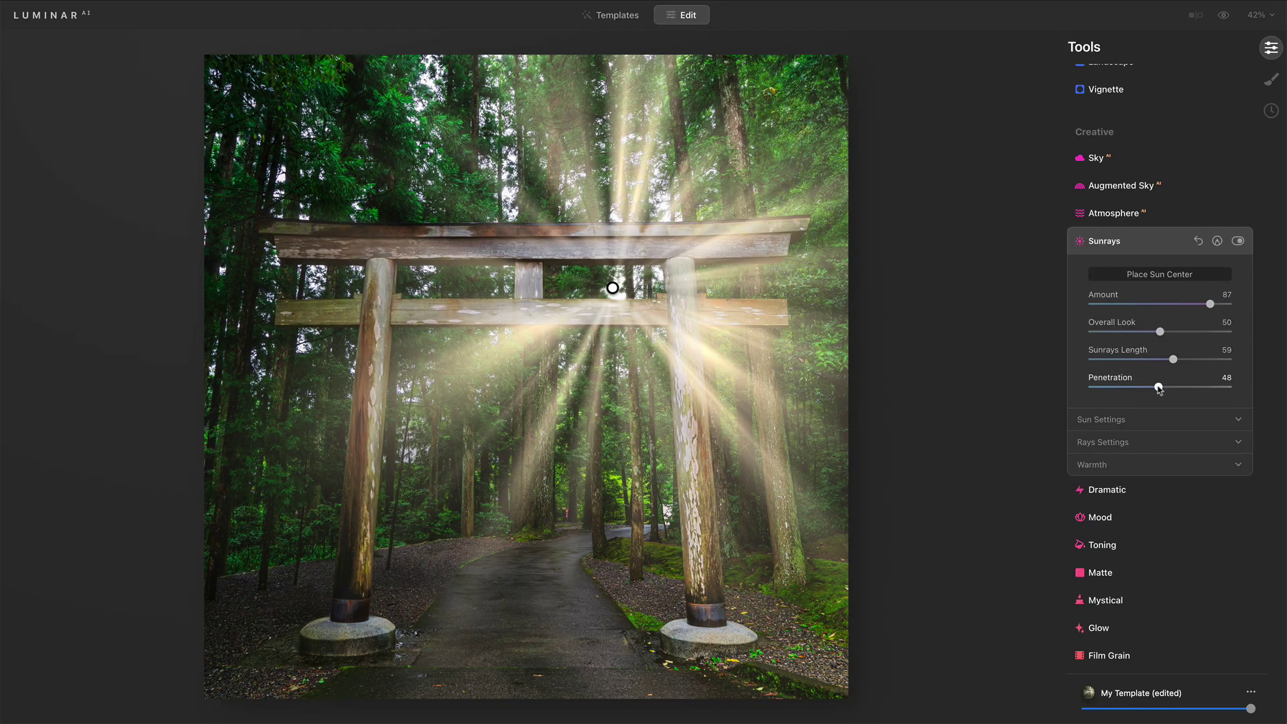
left_click_drag(1159, 389, 1108, 392)
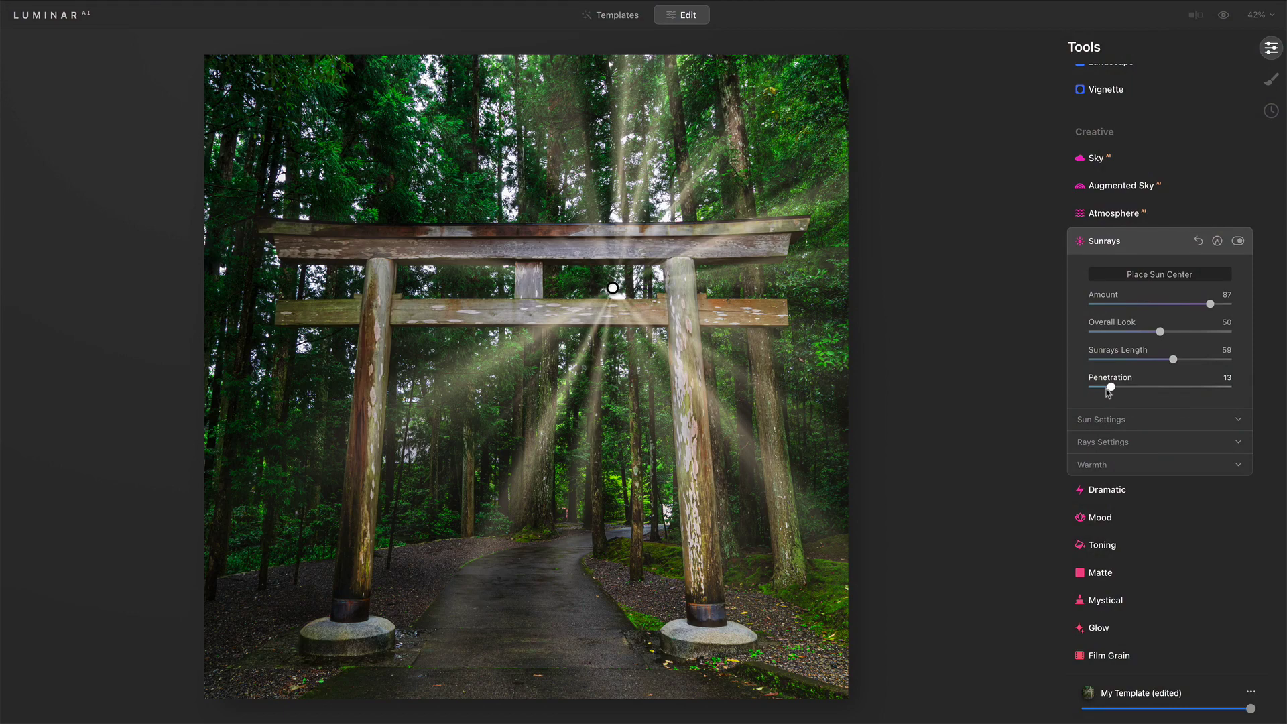
left_click_drag(613, 289, 531, 309)
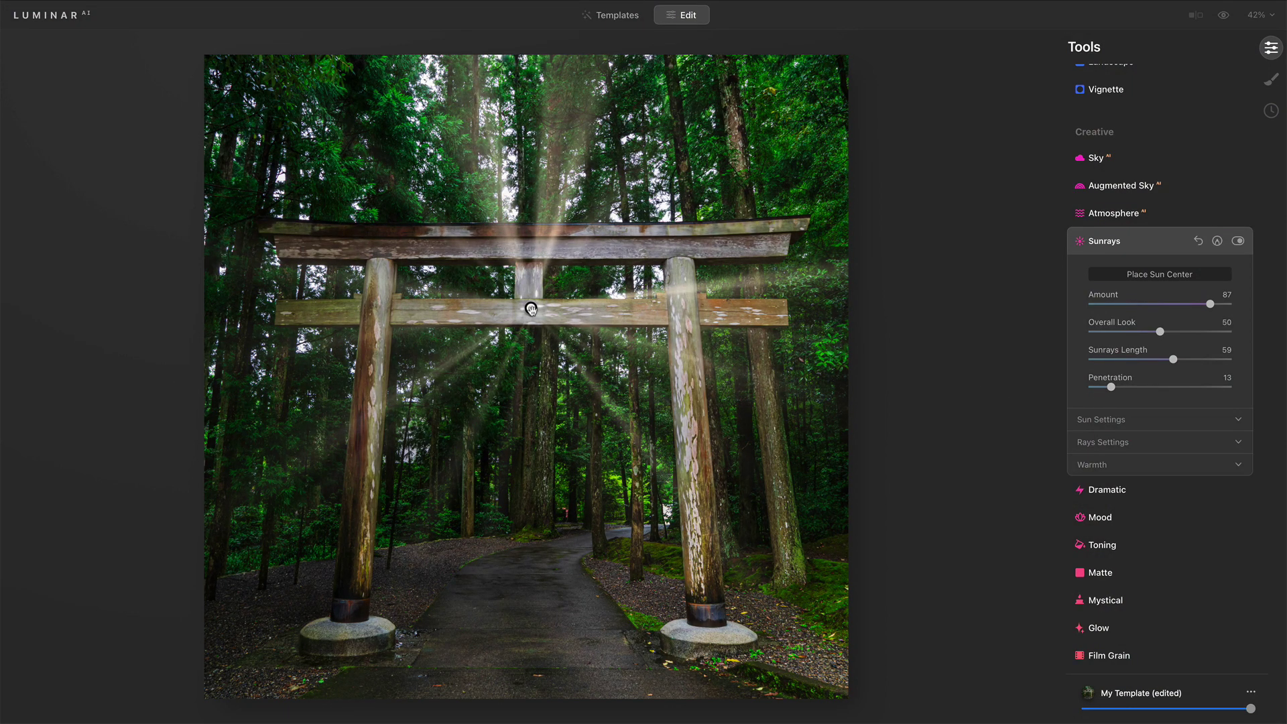
left_click_drag(1111, 387, 1218, 393)
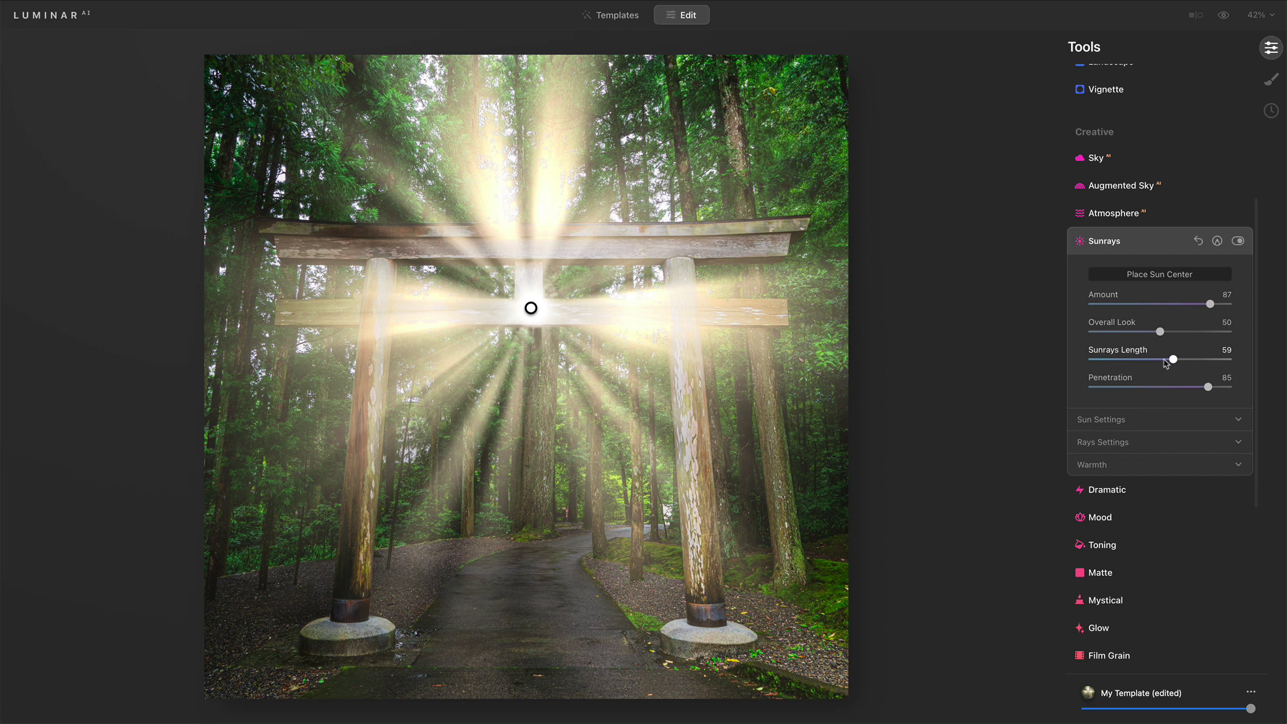
Reveal the Sunrays Sun Settings (Radius 40, Glow Radius 70, Glow Amount 60) and exit sun placement.
scroll(1167, 363, "down", 3)
left_click(1158, 308)
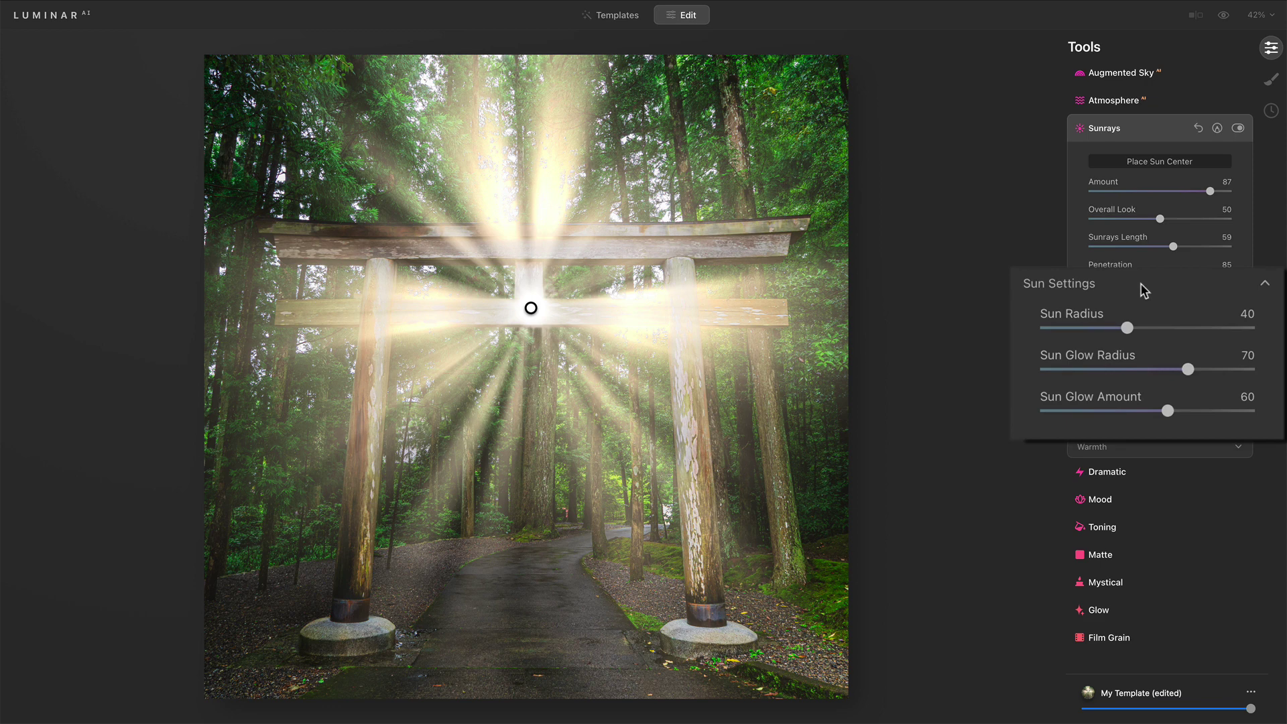
left_click(1147, 164)
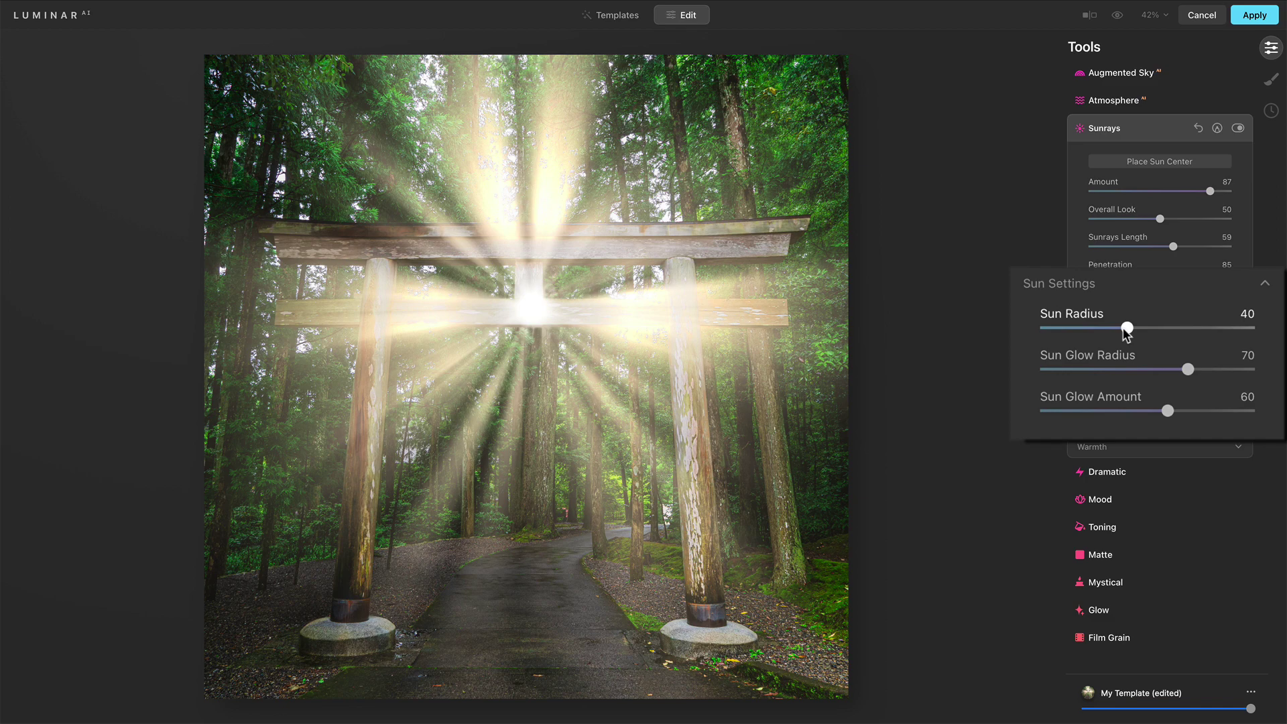
At 100% zoom on the crossbeam sun, try different Sun Radius and Sun Glow Radius sizes.
left_click(1154, 15)
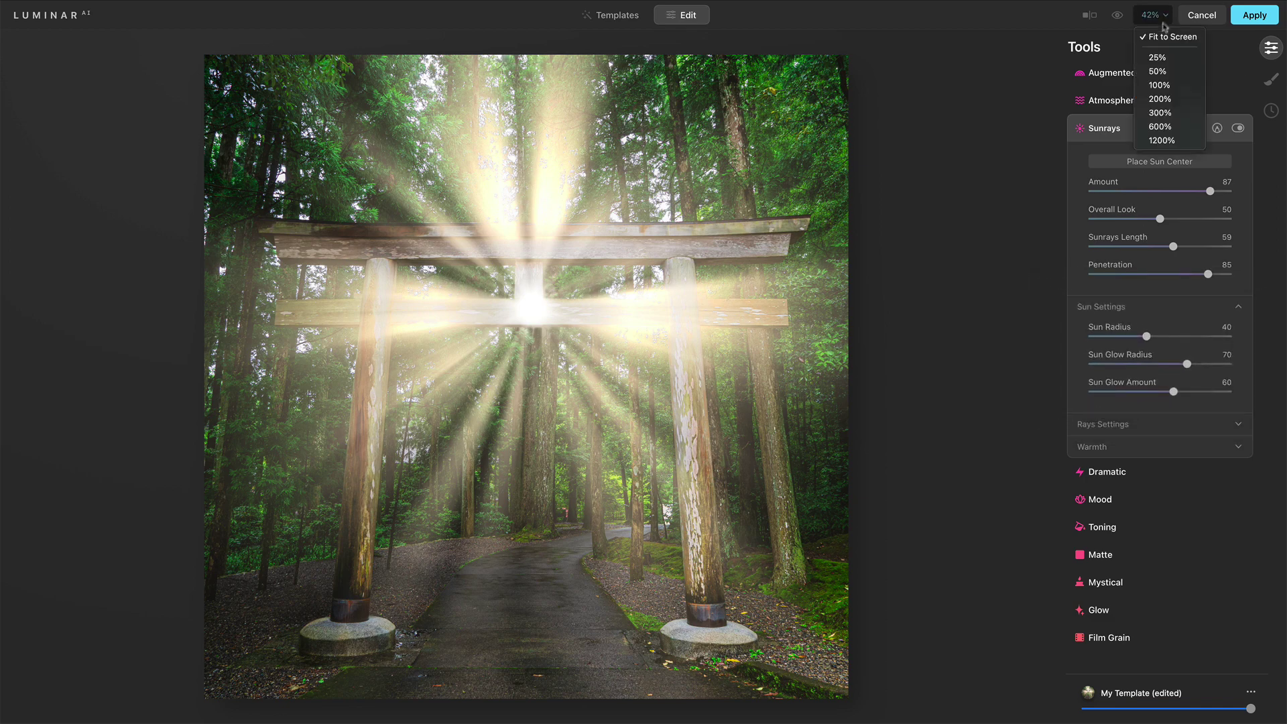
left_click(1160, 84)
left_click_drag(697, 260, 983, 339)
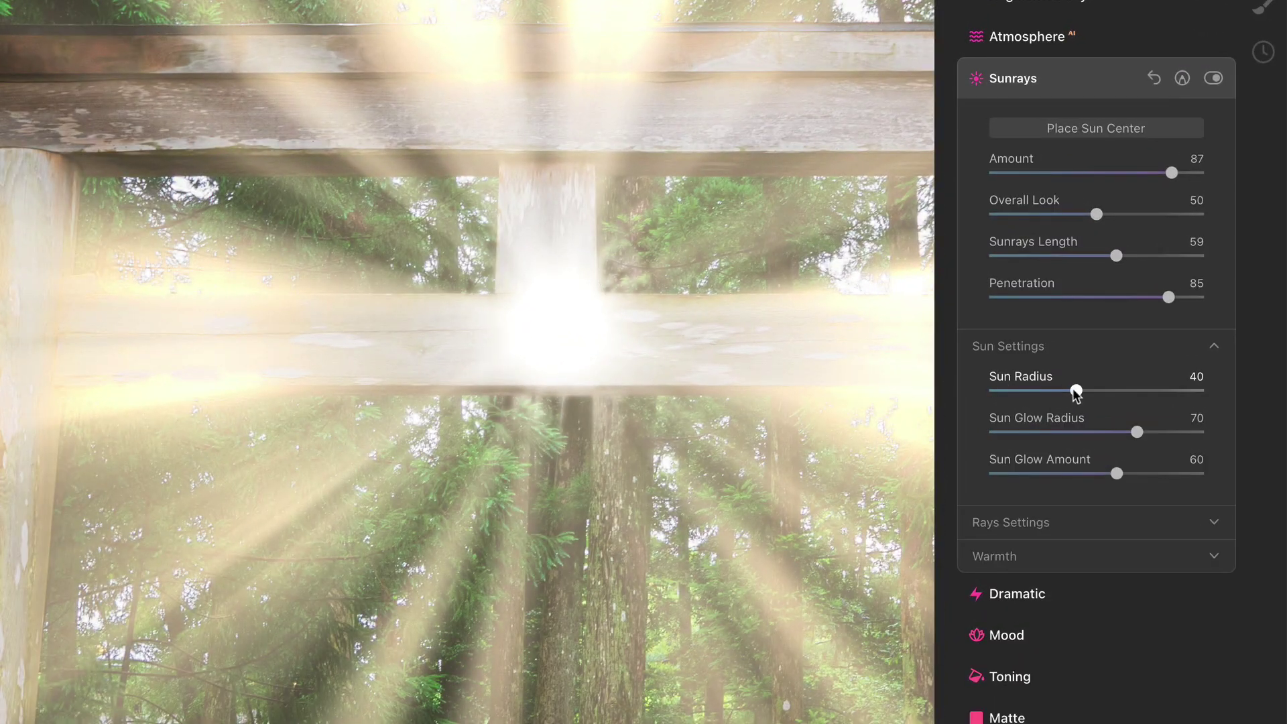
left_click_drag(1085, 390, 1009, 398)
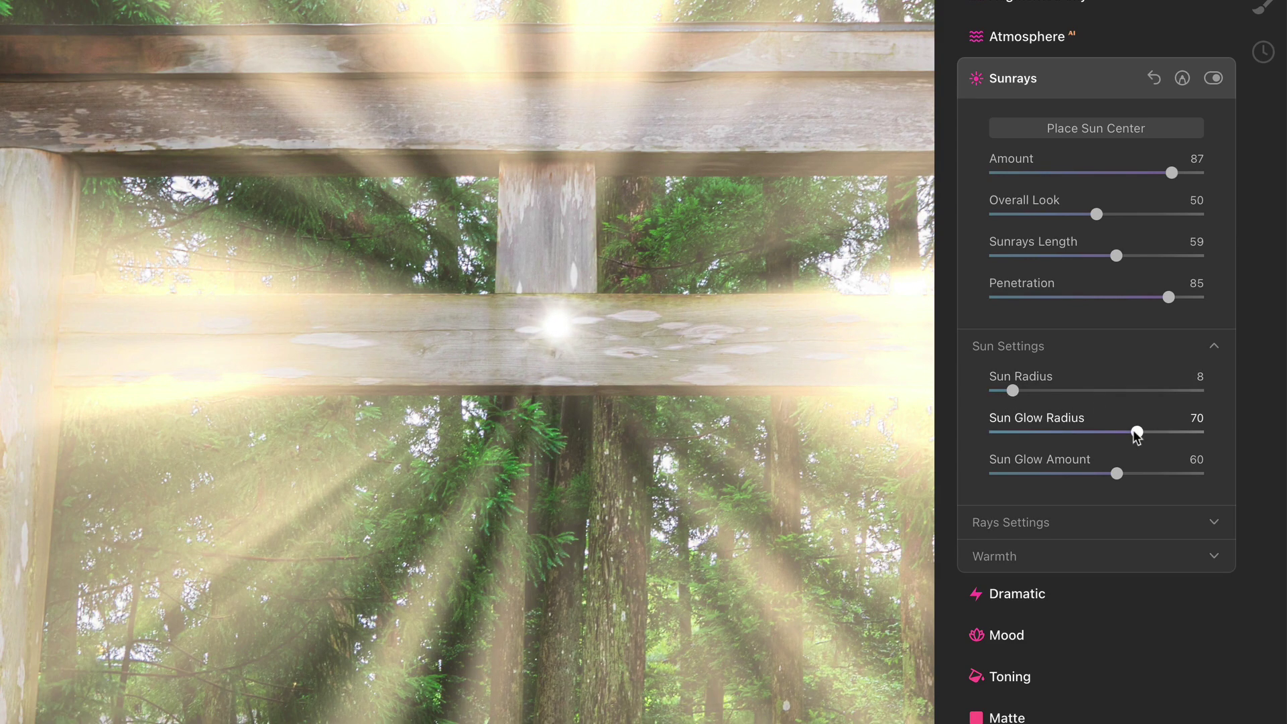
left_click_drag(1138, 433, 1111, 433)
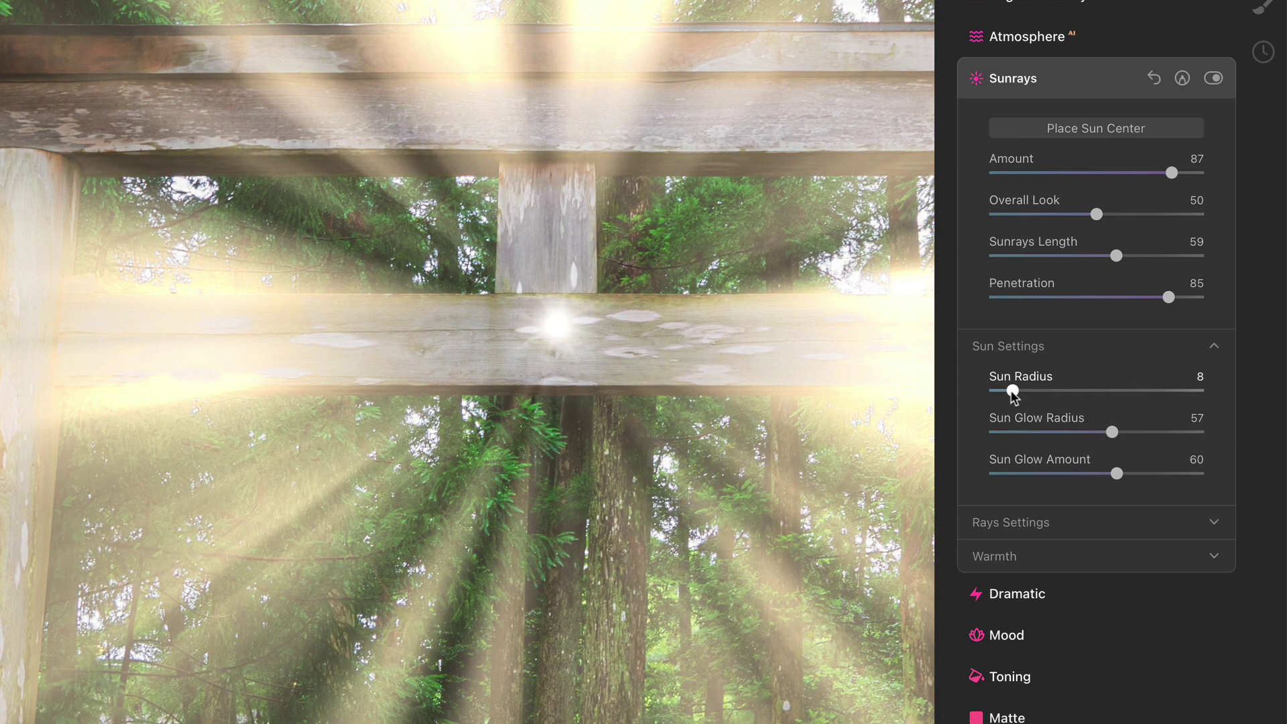
left_click_drag(1012, 392, 1005, 394)
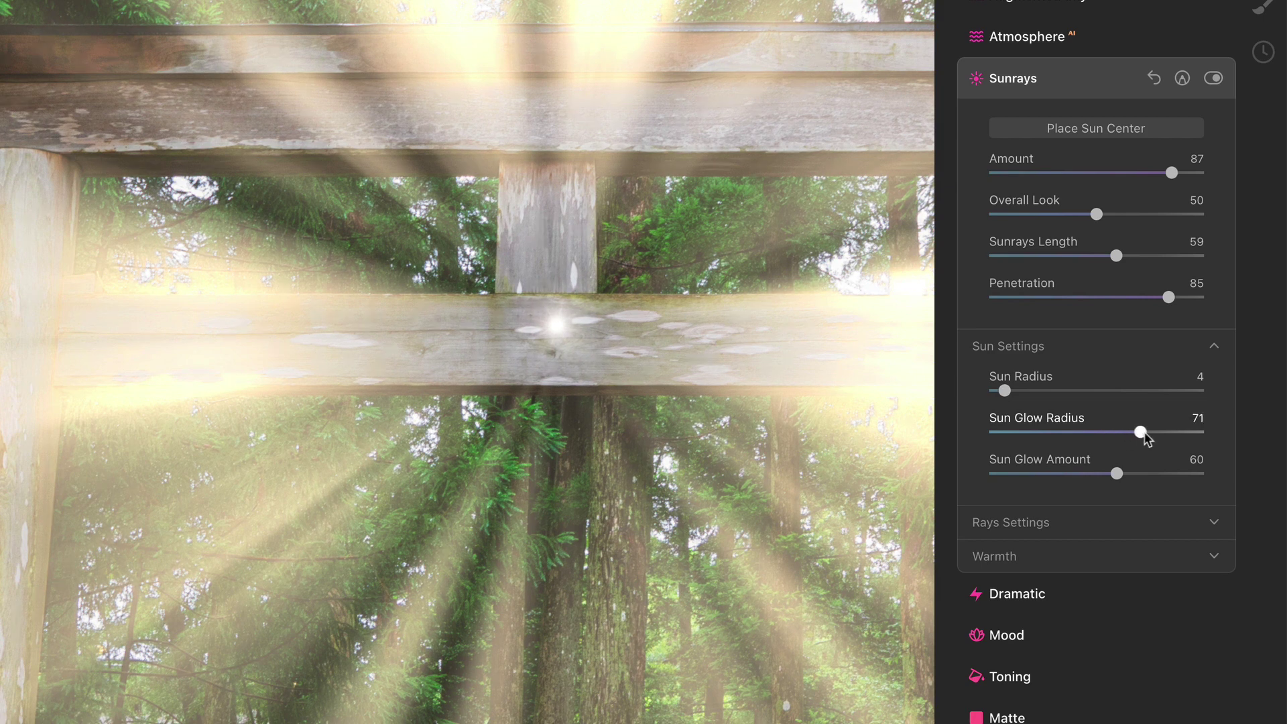
left_click_drag(1178, 438, 1149, 443)
left_click_drag(1006, 391, 1046, 395)
left_click_drag(1145, 433, 1088, 480)
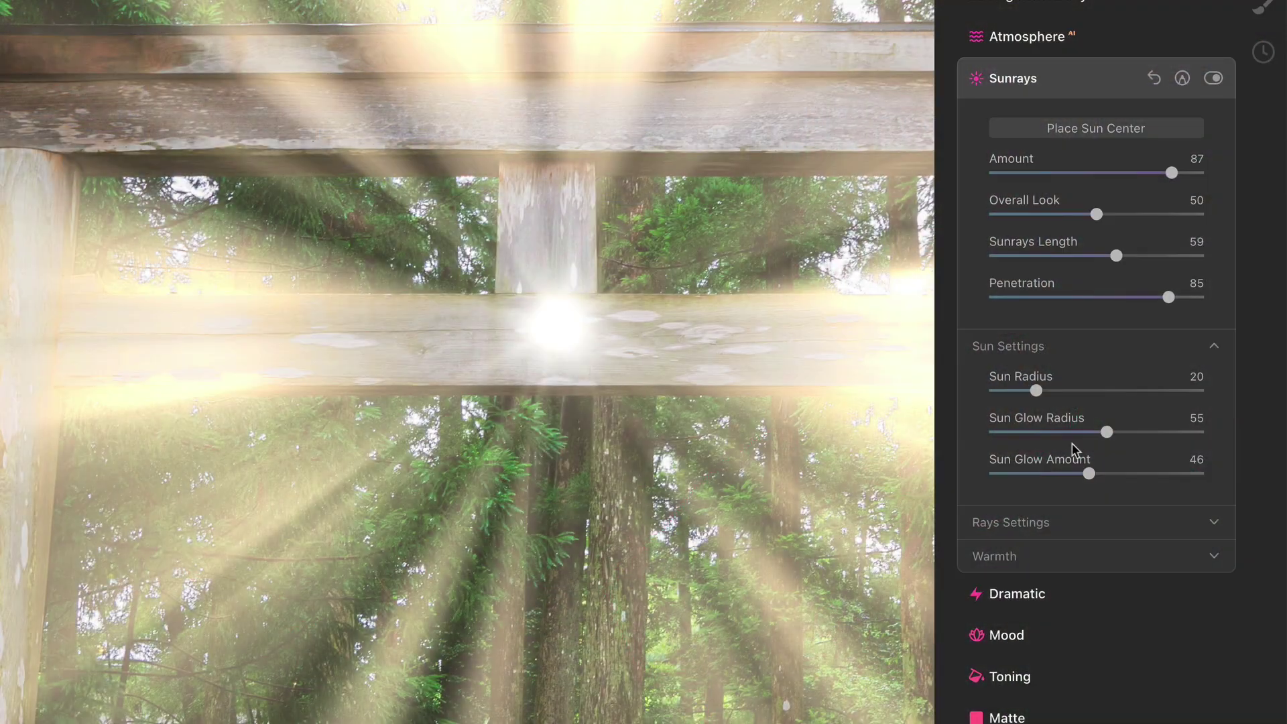
Finalise Sun Radius 40, Glow Radius 70, Glow Amount 60, and lower Sunrays Amount to 61.
mouse_move(1077, 474)
left_mouse_down()
mouse_move(1058, 474)
mouse_move(1103, 476)
left_mouse_up()
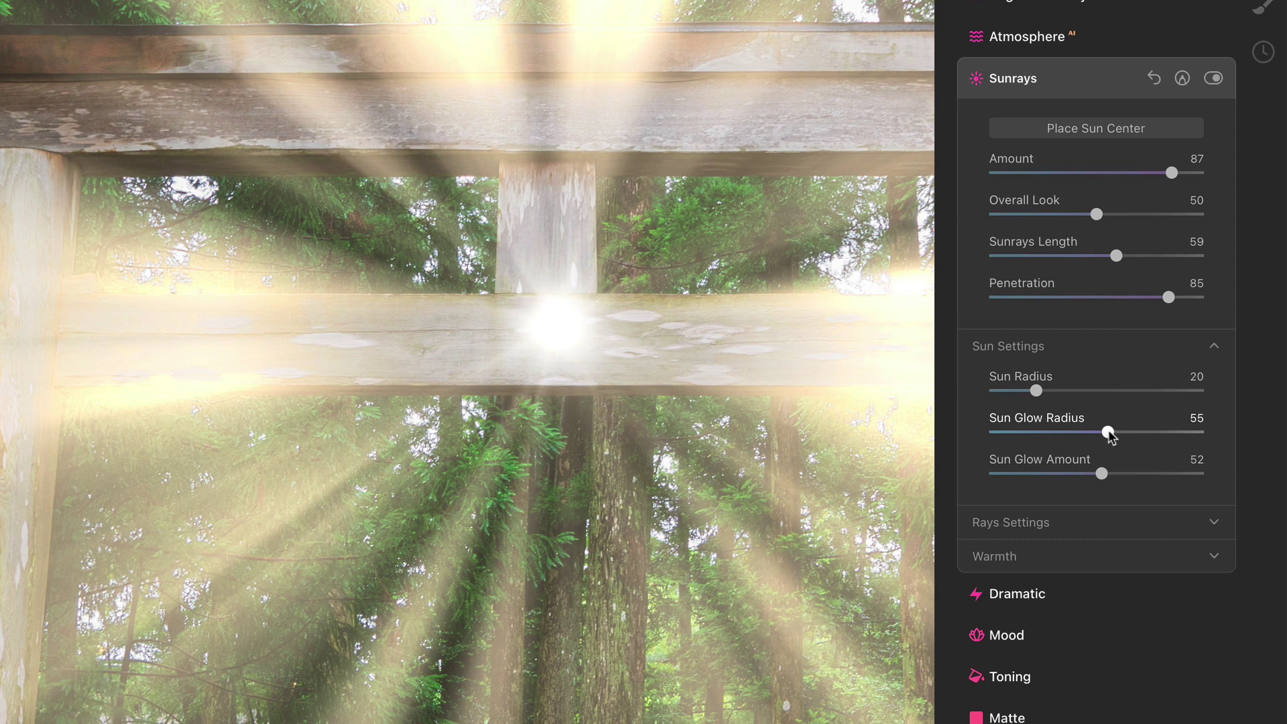
mouse_move(1108, 432)
left_mouse_down()
mouse_move(1145, 433)
mouse_move(1112, 436)
left_mouse_up()
mouse_move(1060, 396)
left_mouse_down()
mouse_move(1097, 397)
mouse_move(1052, 400)
left_mouse_up()
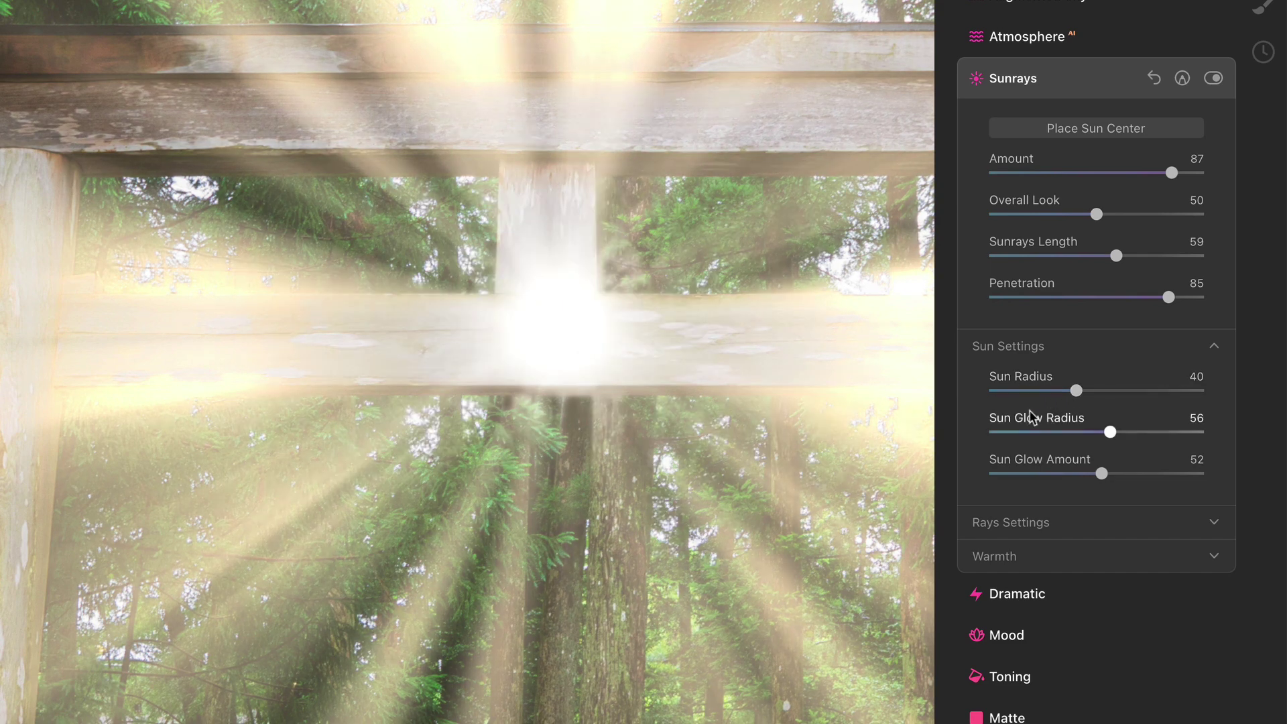
left_click_drag(1021, 463, 1038, 463)
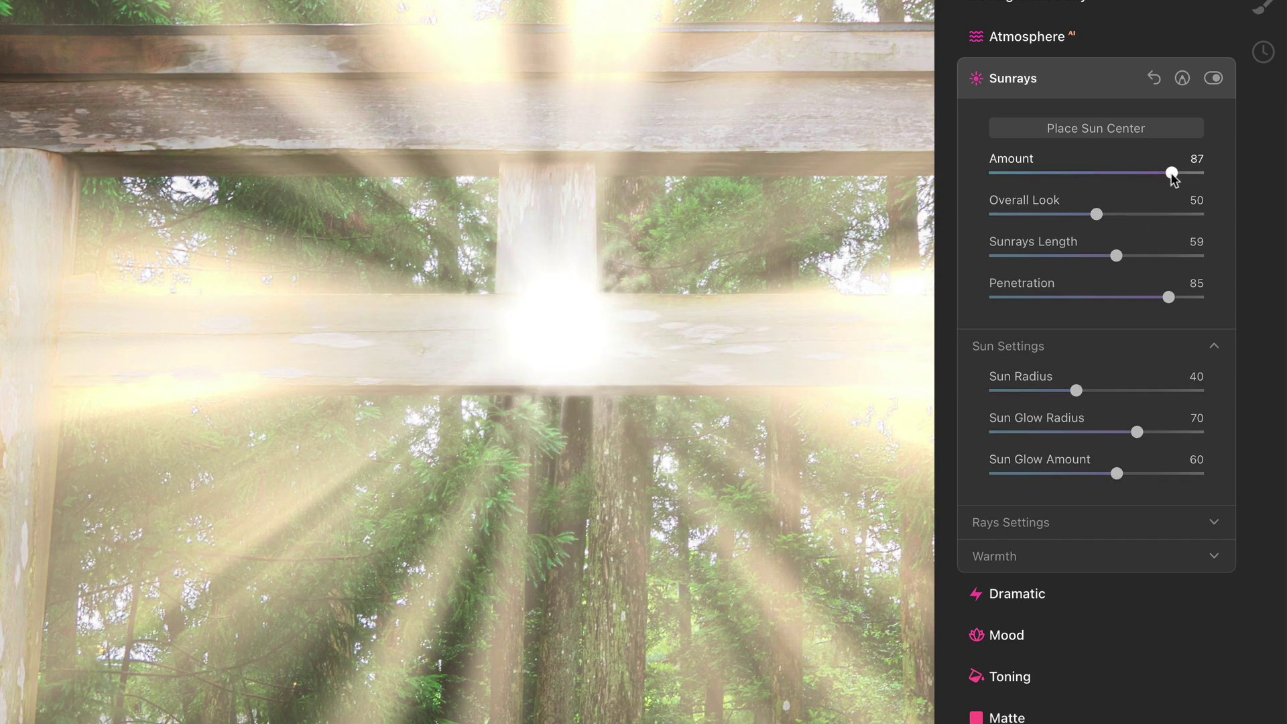
left_click_drag(1173, 176, 1121, 174)
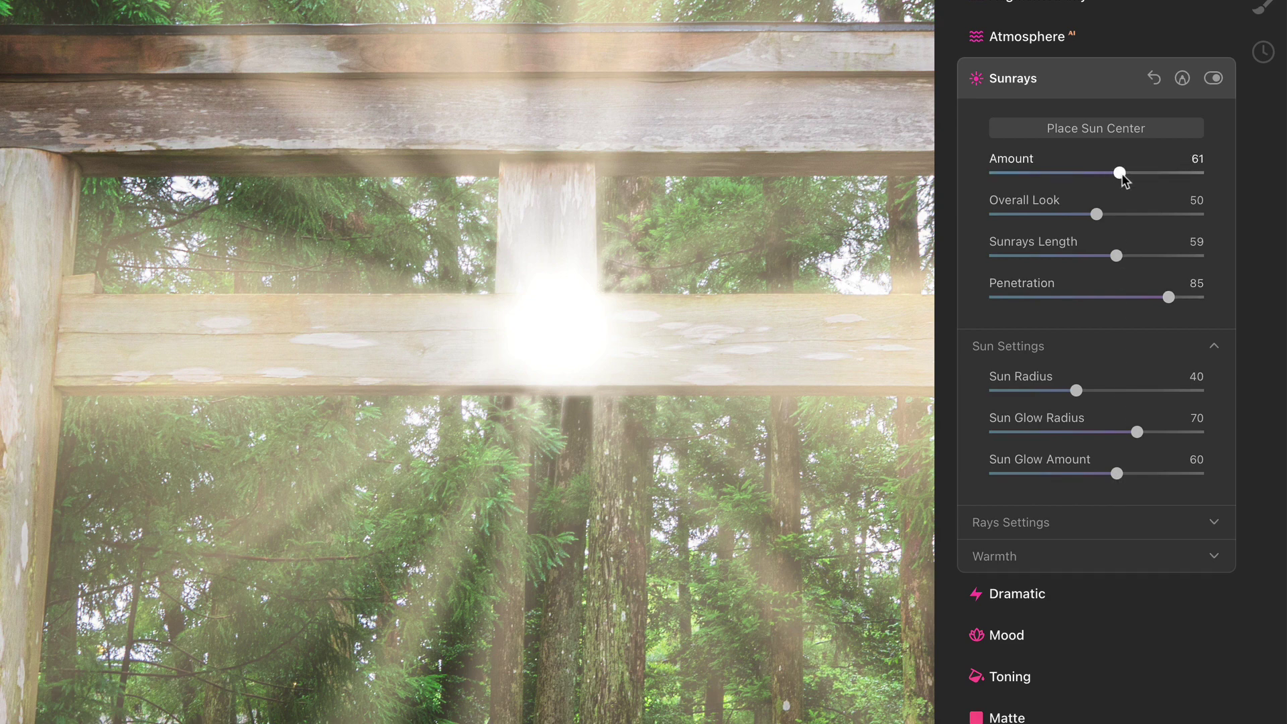
With Rays Settings shown and the photo fit to screen, cut Number of Sunrays from 50 to 24.
left_click(1071, 348)
left_click(1066, 379)
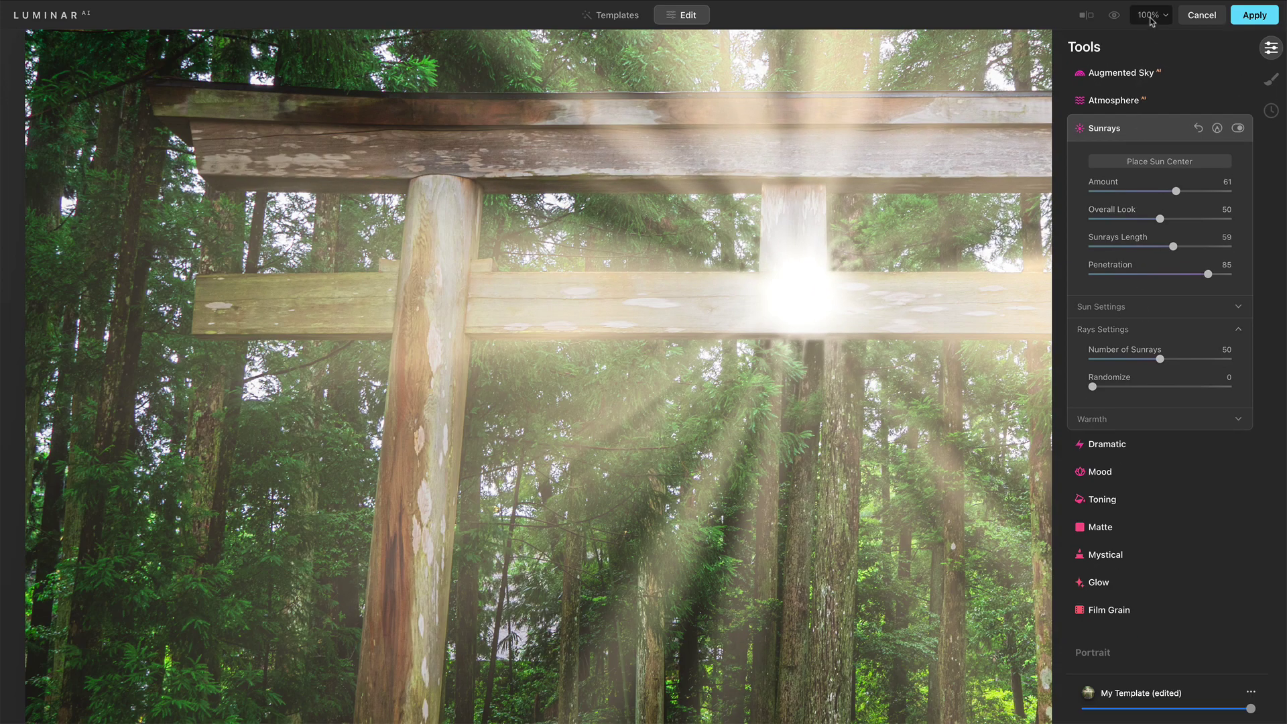
left_click(1150, 14)
left_click(1152, 37)
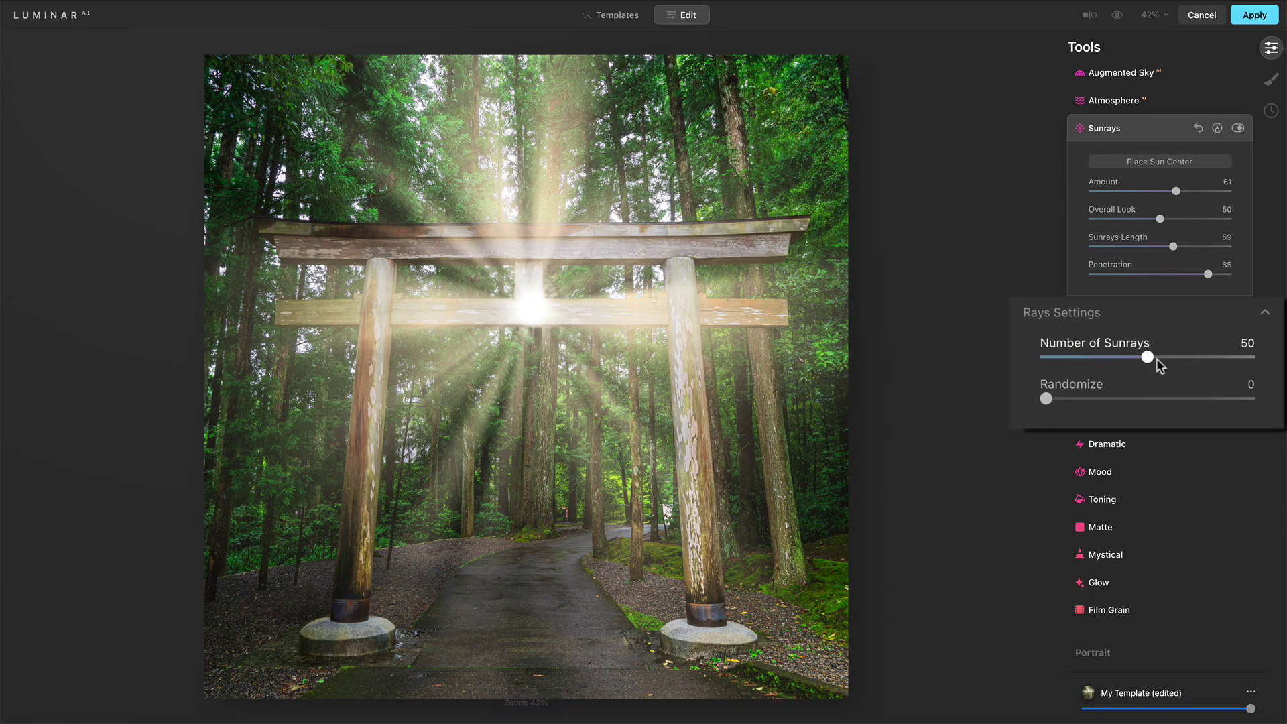
left_click_drag(1149, 360, 1104, 355)
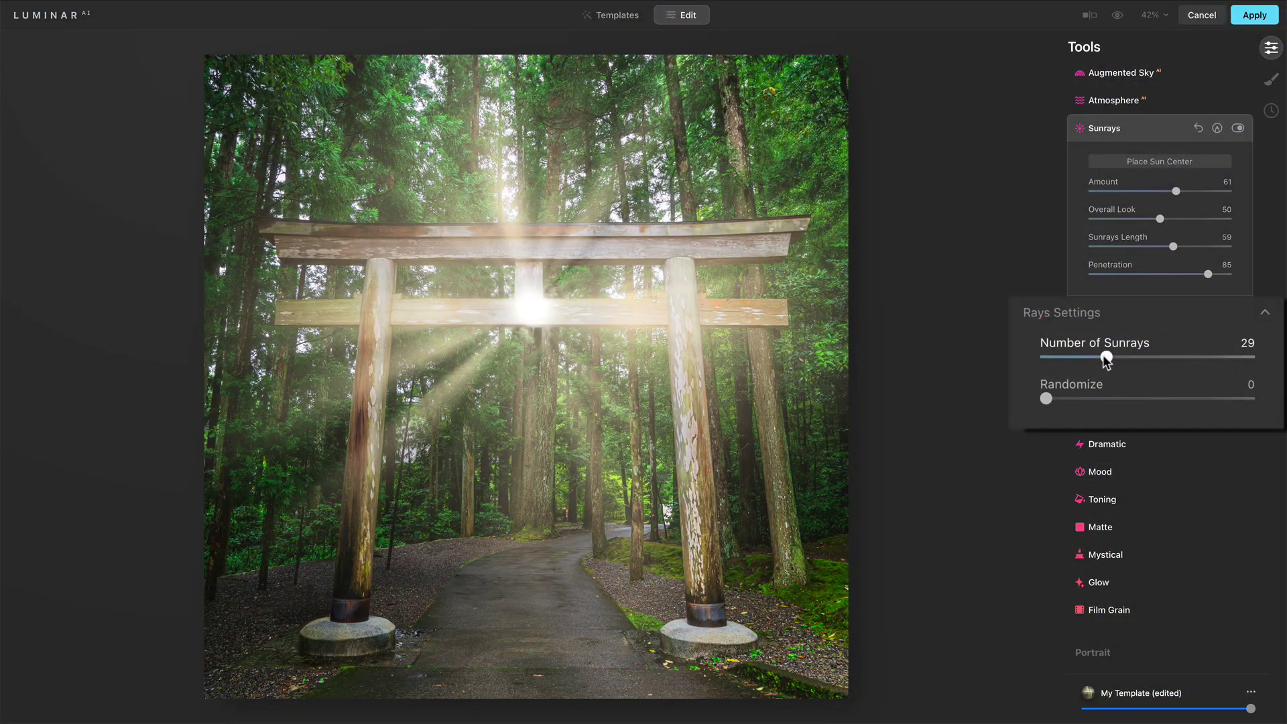
left_click_drag(1107, 358, 1231, 358)
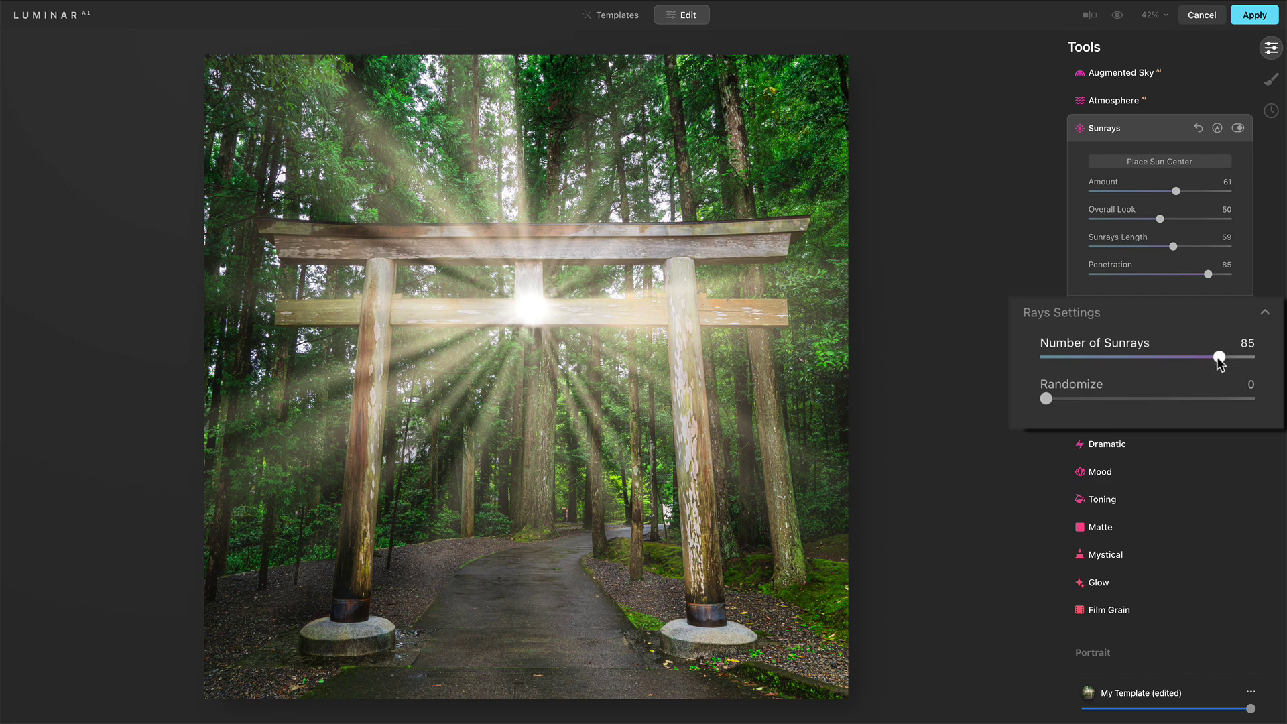
left_click_drag(1219, 361, 1082, 357)
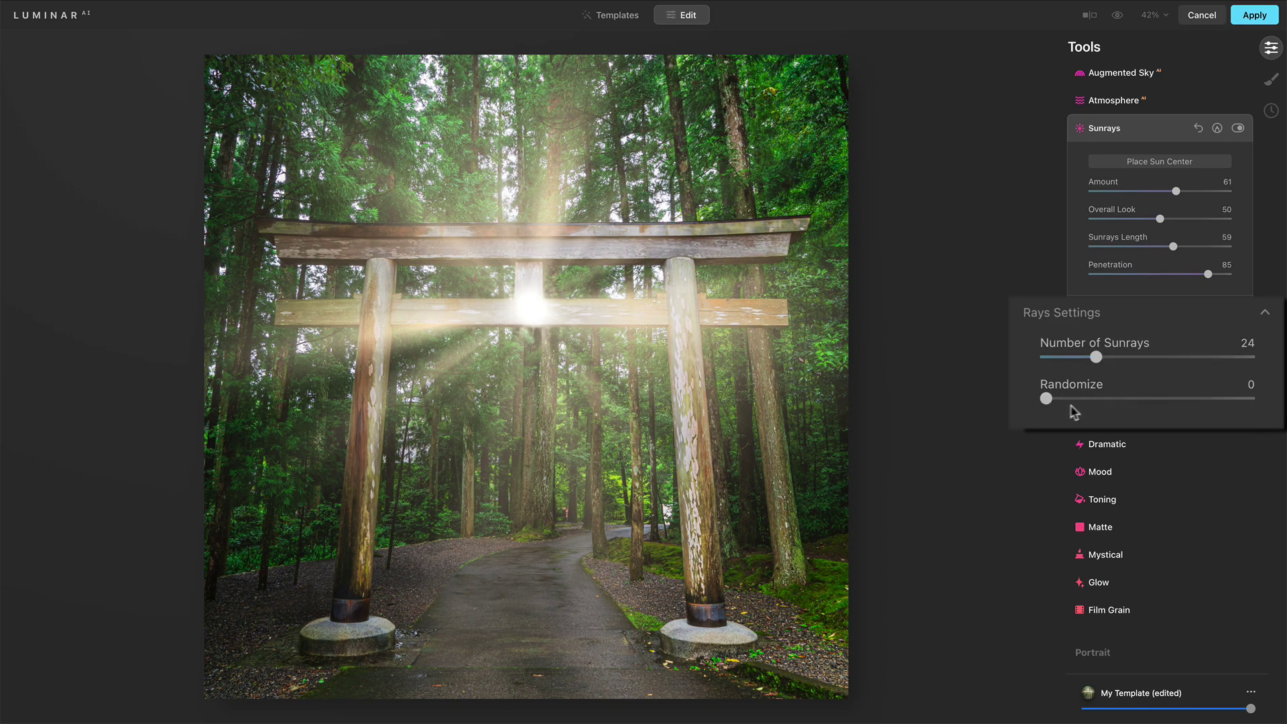
Try Randomize values from 21 to 58 and set Number of Sunrays to 26.
left_click_drag(1045, 401, 1114, 393)
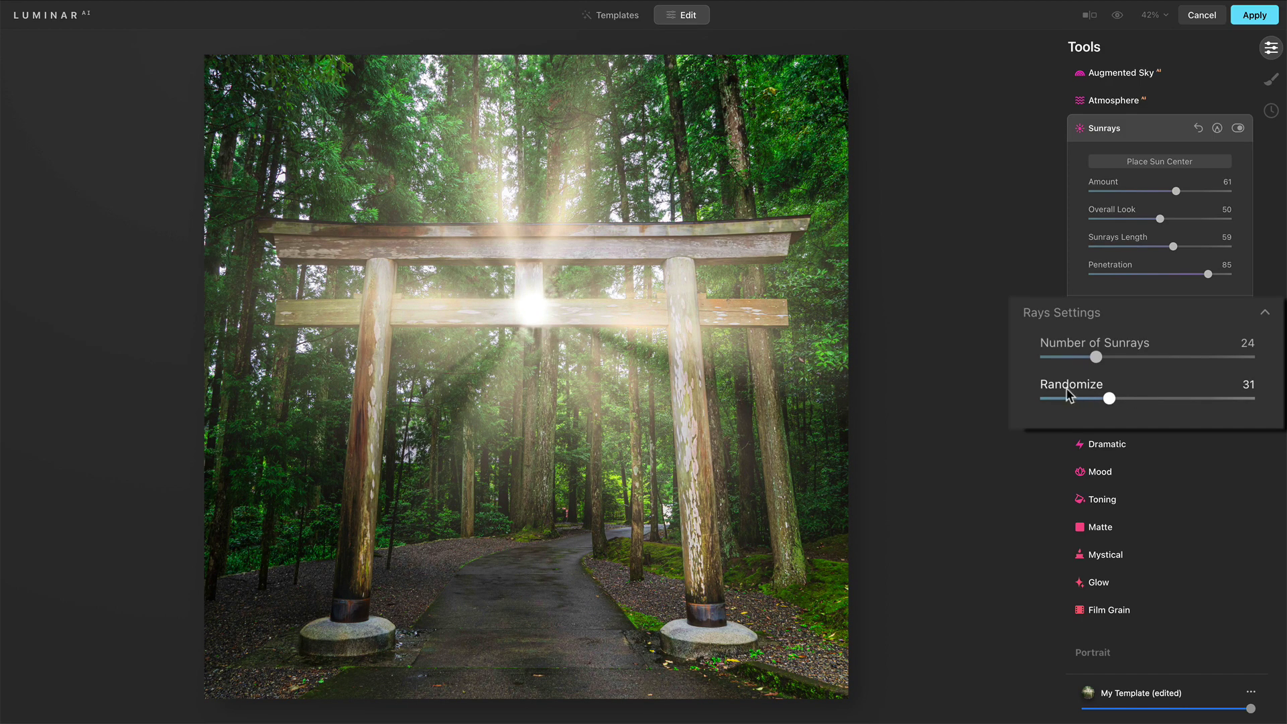
left_click_drag(1096, 357, 1119, 357)
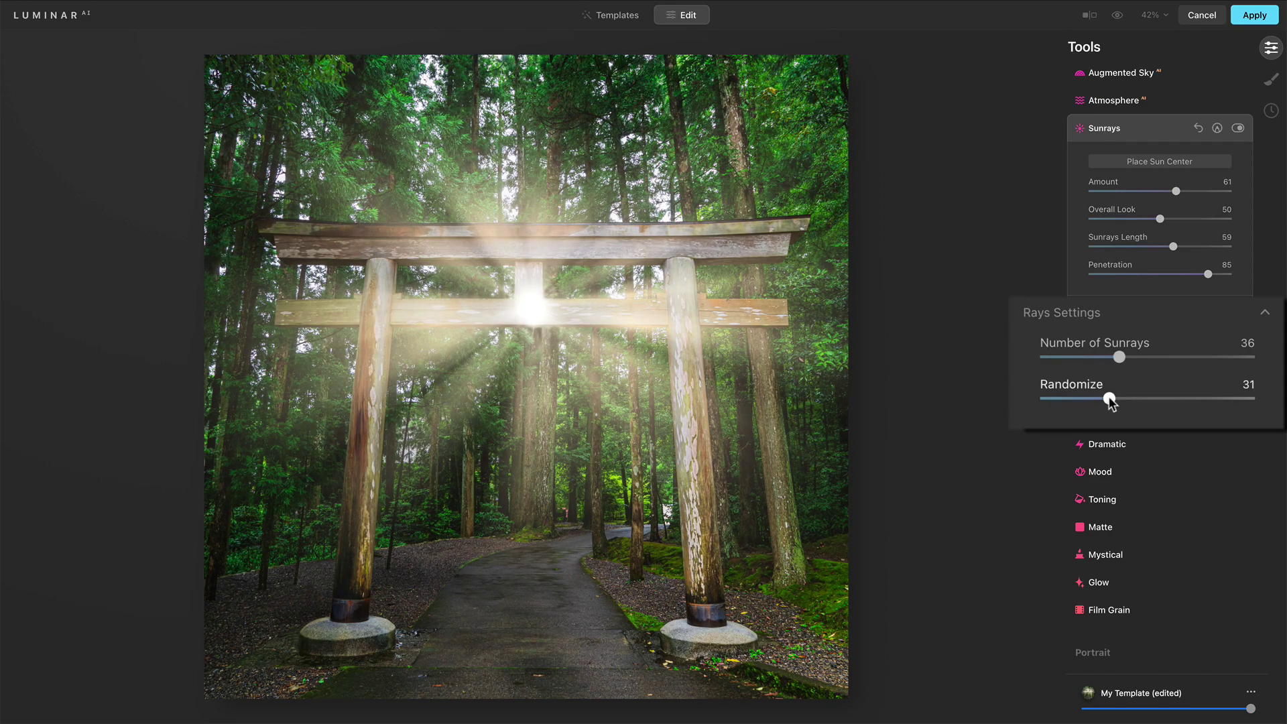
left_click_drag(1110, 400, 1087, 398)
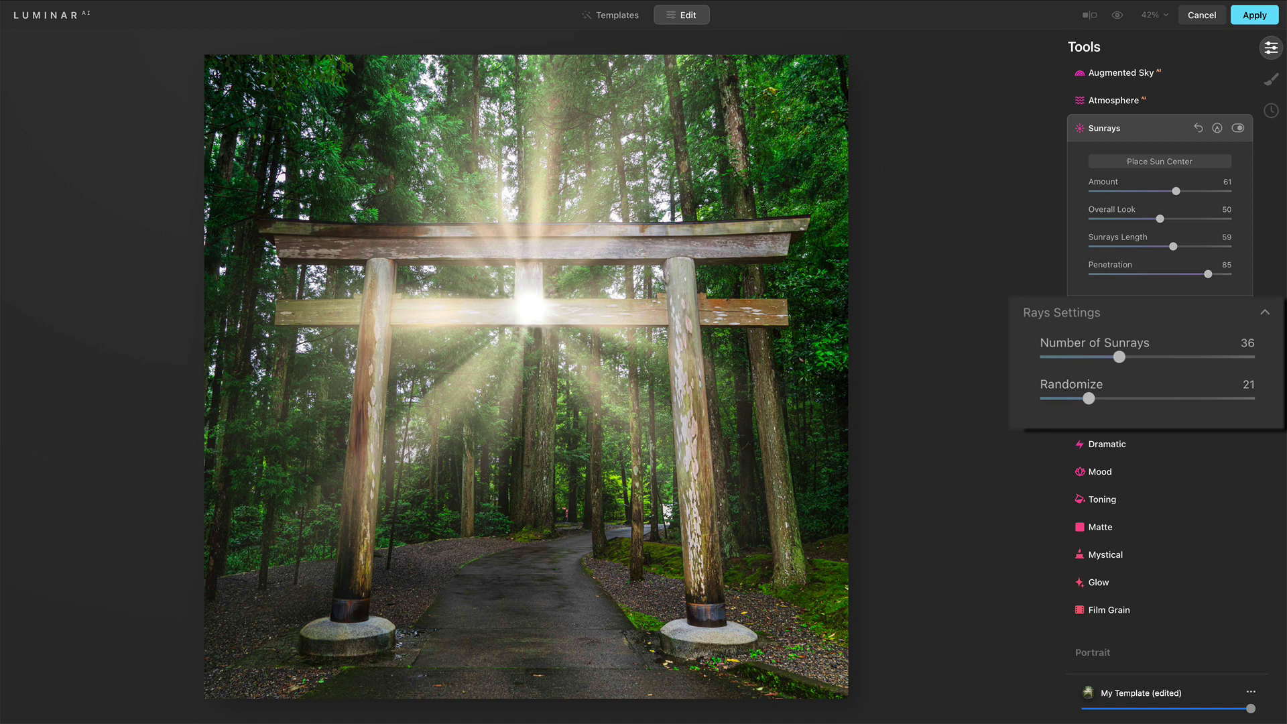
left_click(1156, 399)
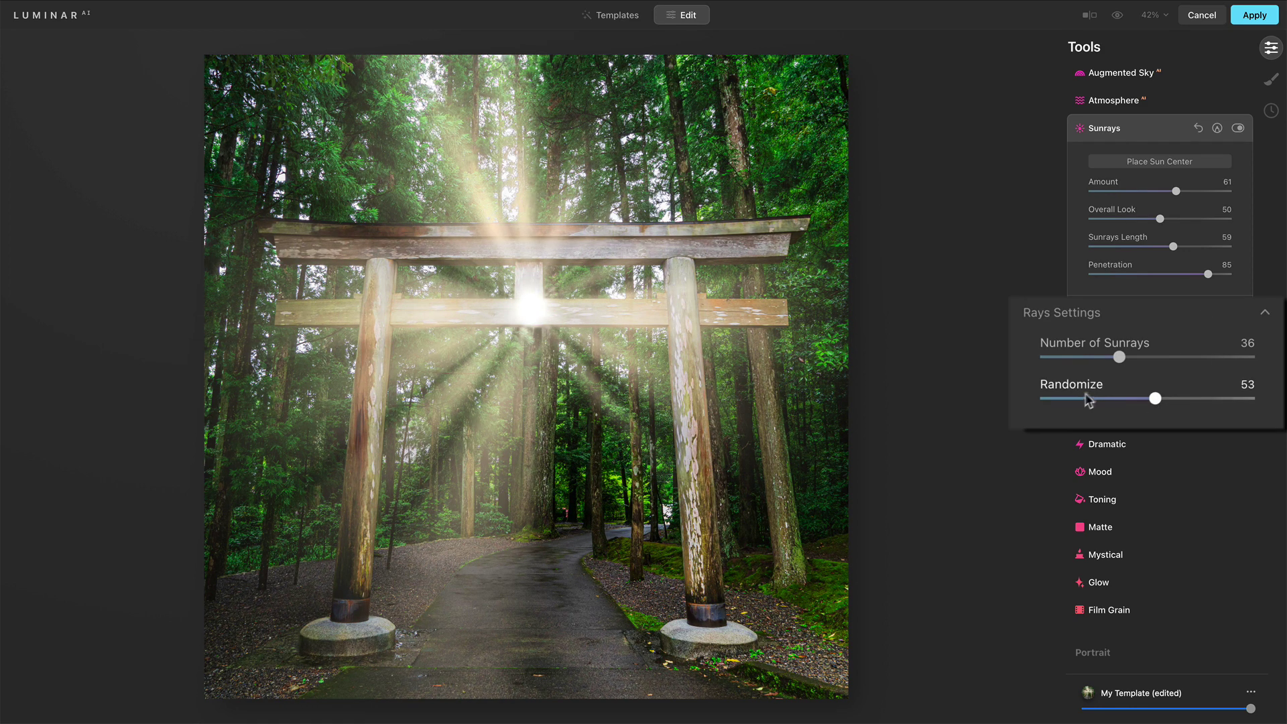
left_click_drag(1117, 356, 1097, 356)
left_click(1139, 400)
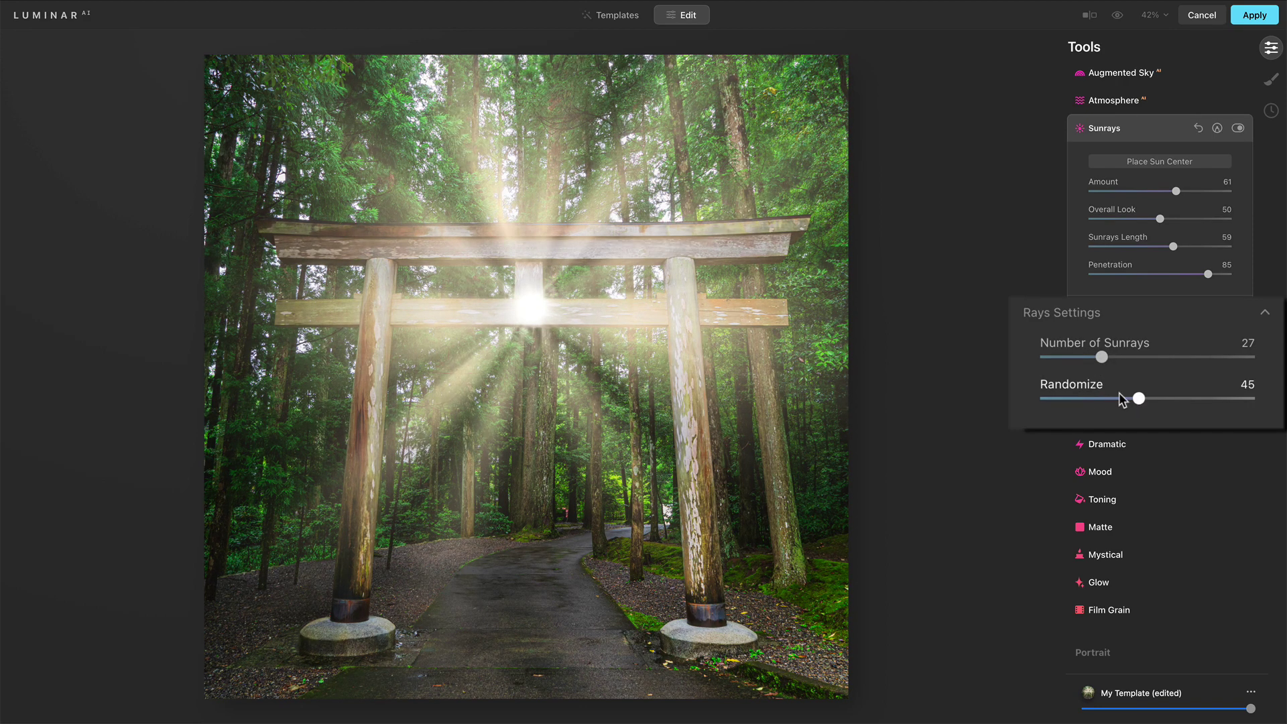
left_click(1120, 397)
left_click(1200, 399)
left_click(1165, 400)
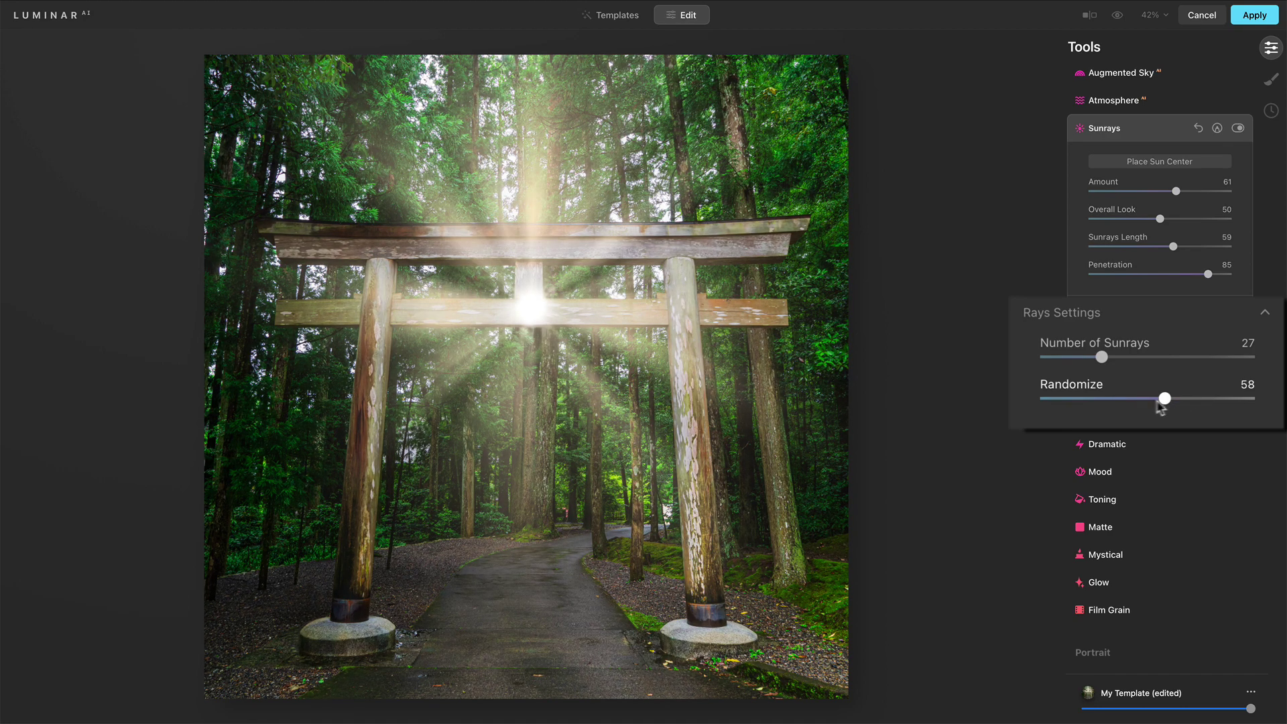
Sweep Randomize between 20 and 81, settling at 16 with the ray count kept at 26.
left_click_drag(1164, 400, 1100, 400)
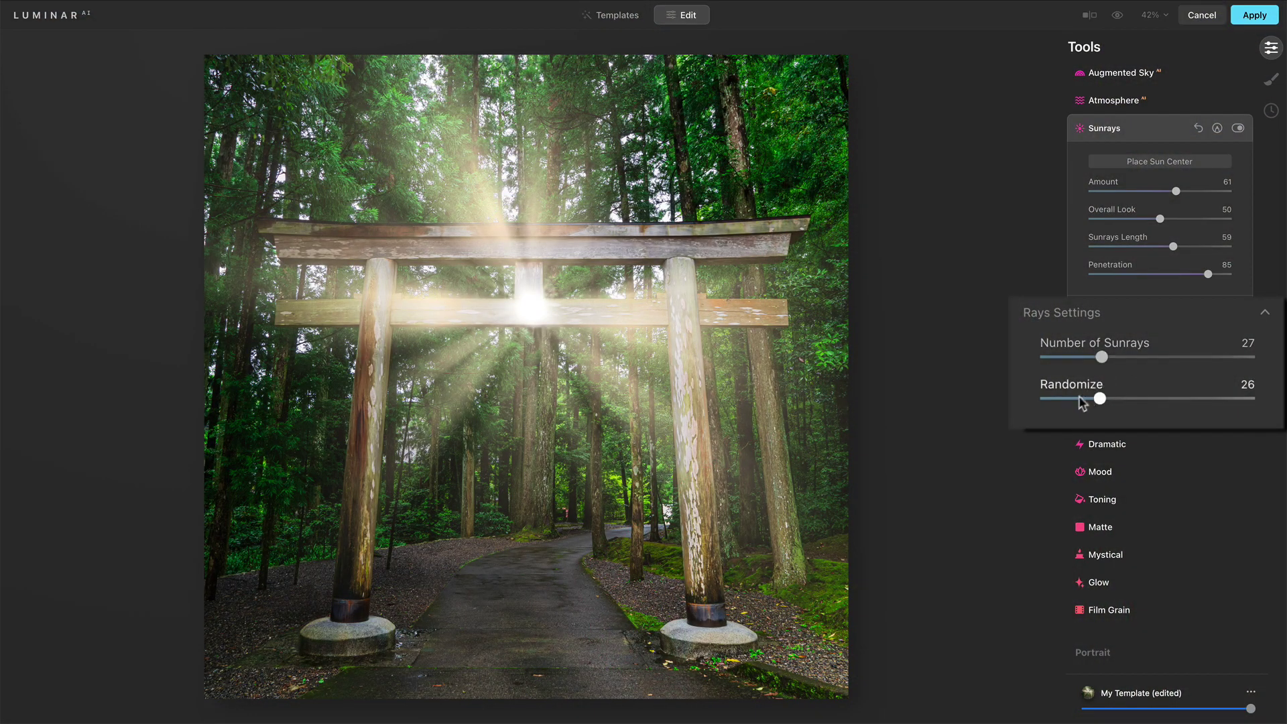
left_click(1081, 398)
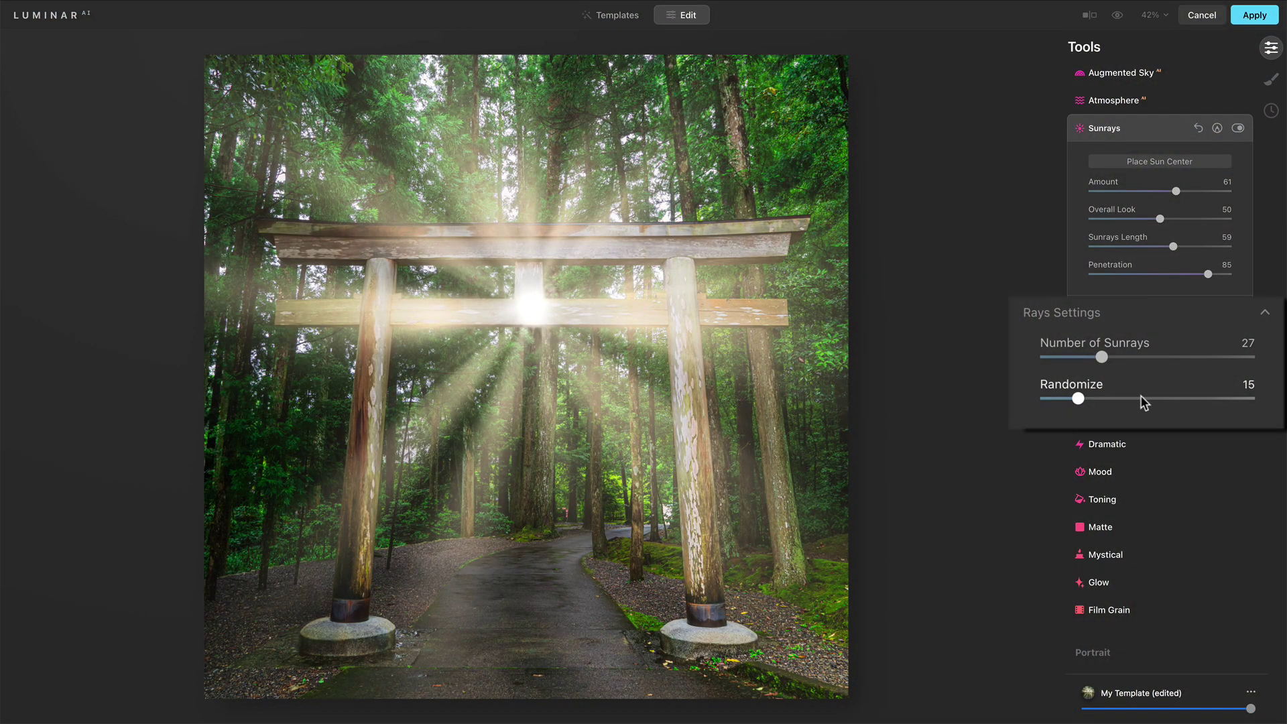
left_click(1141, 398)
left_click(1200, 399)
left_click(1165, 399)
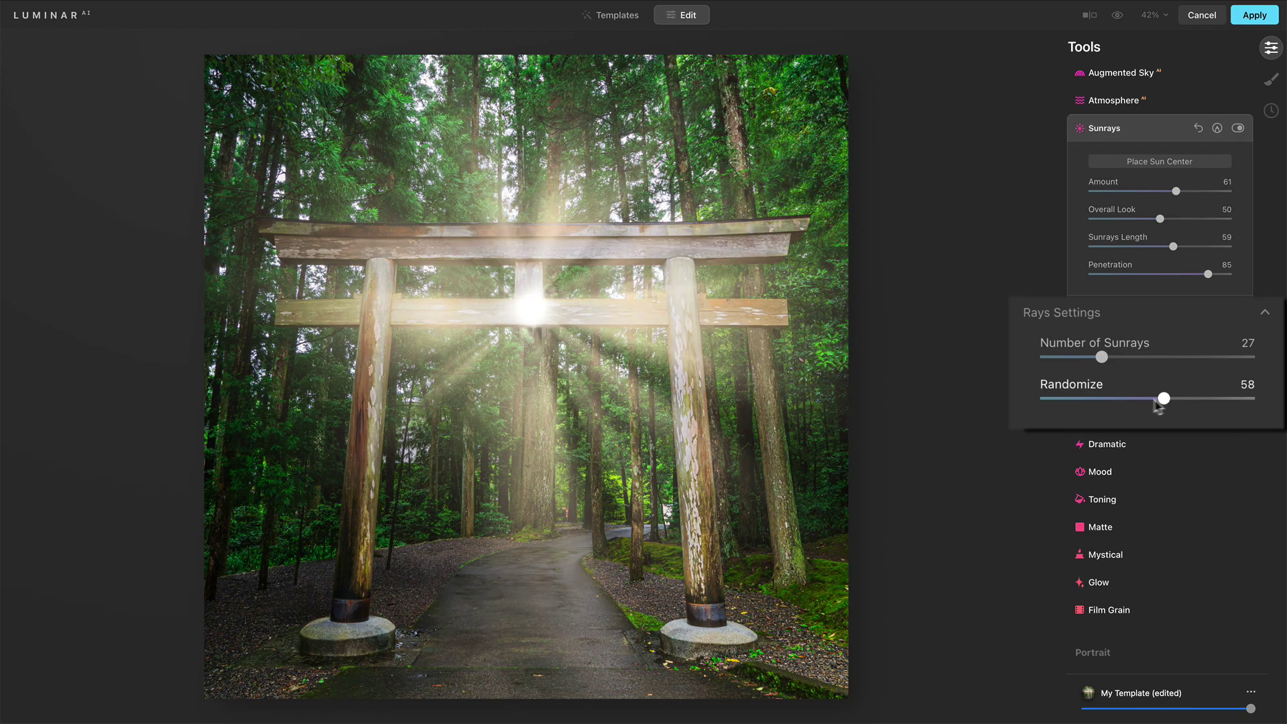
left_click(1120, 399)
left_click_drag(1089, 399, 1213, 399)
left_click(1094, 399)
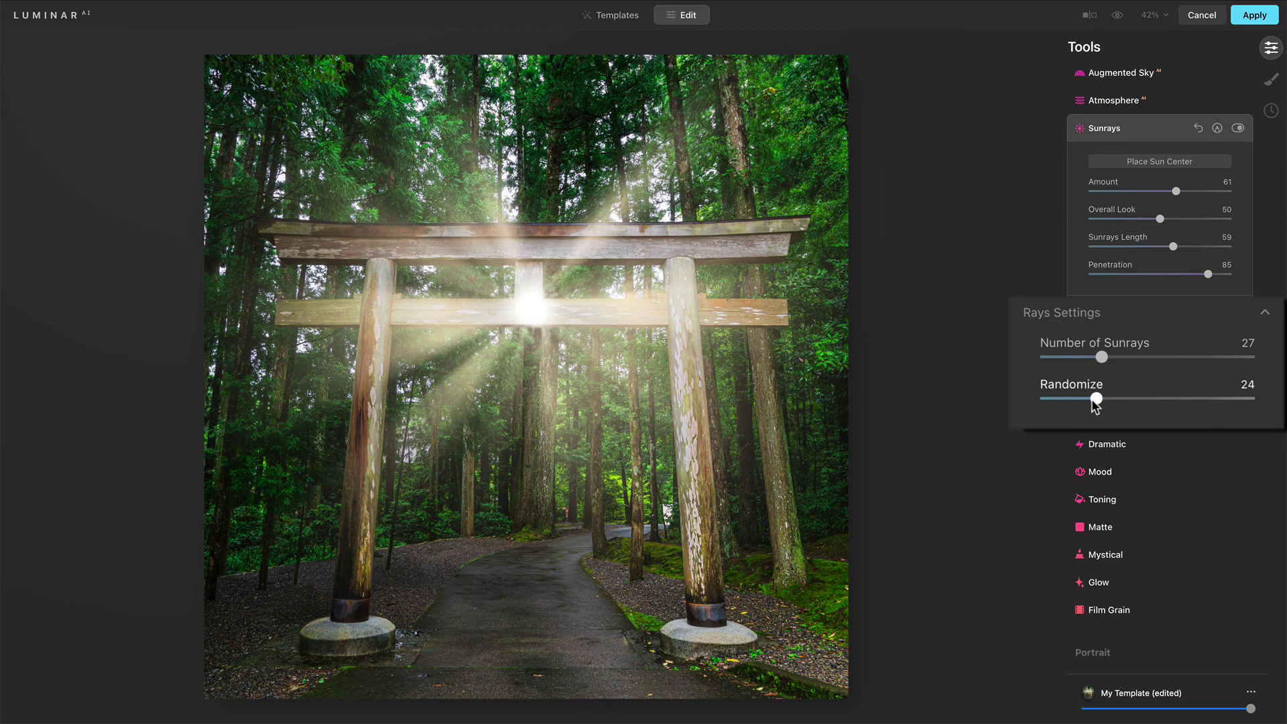
left_click(1118, 399)
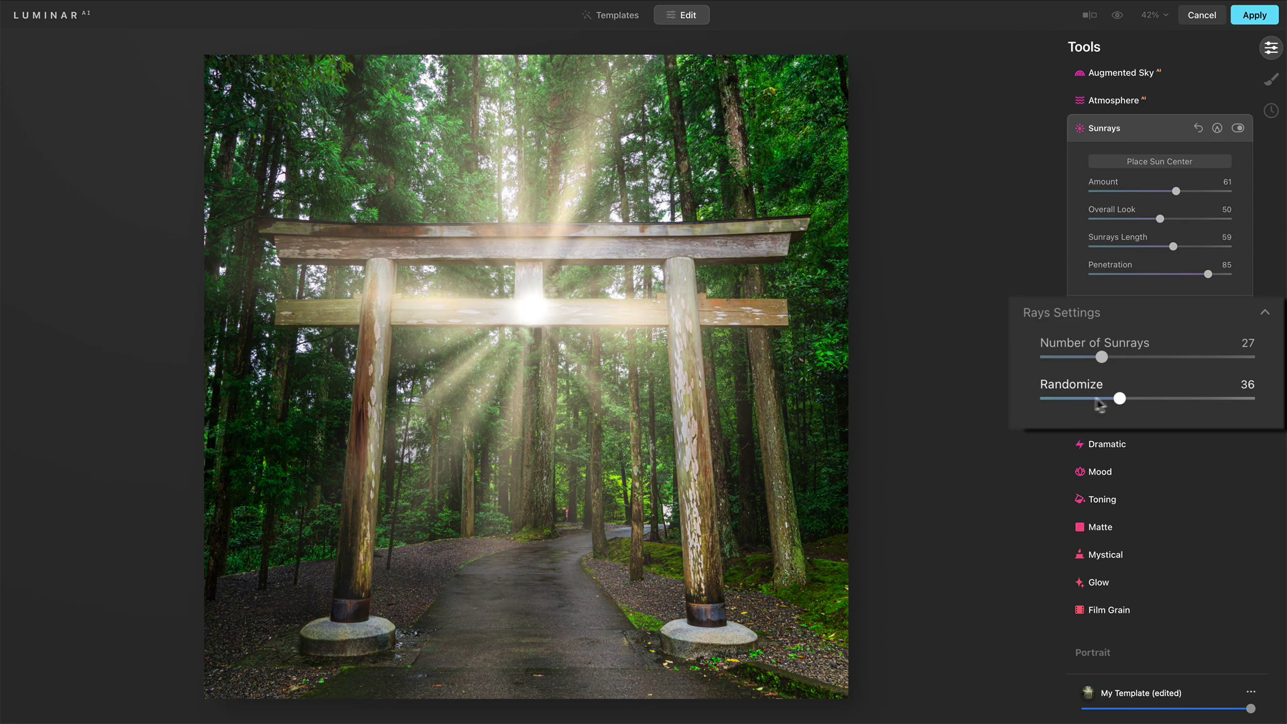
left_click(1086, 399)
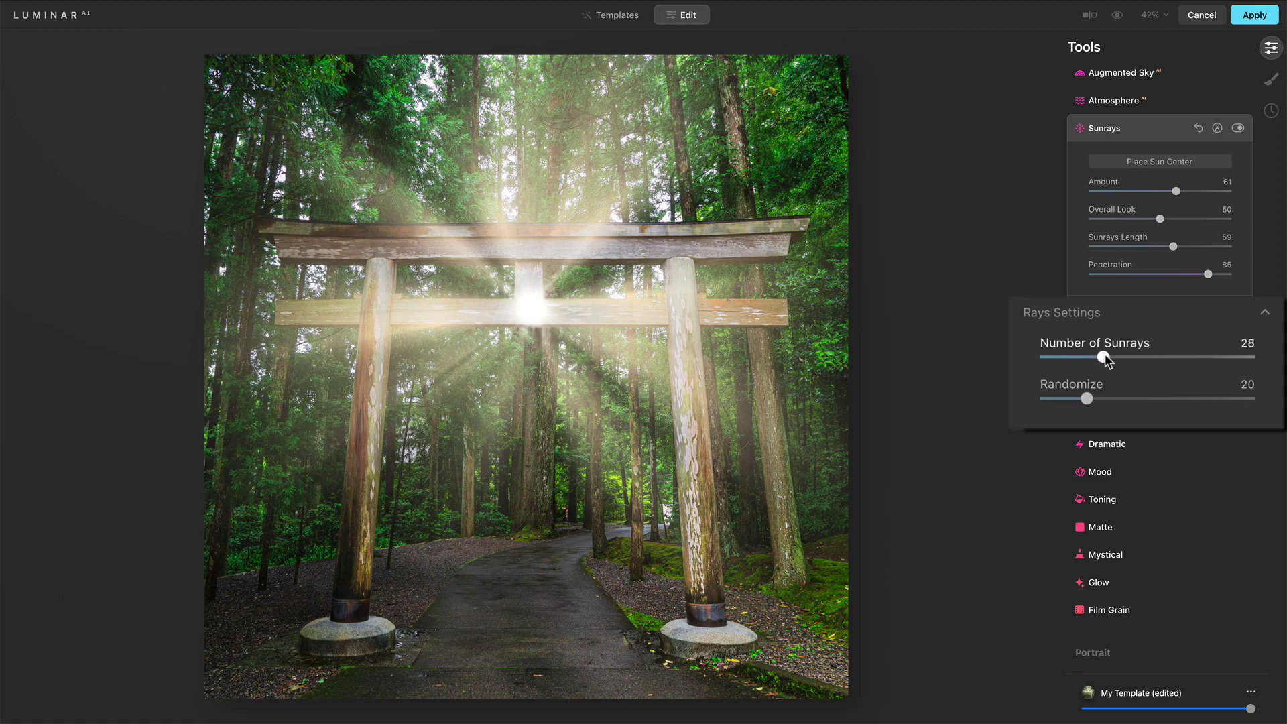
mouse_move(1108, 361)
left_mouse_down()
mouse_move(1118, 357)
mouse_move(1103, 360)
left_mouse_up()
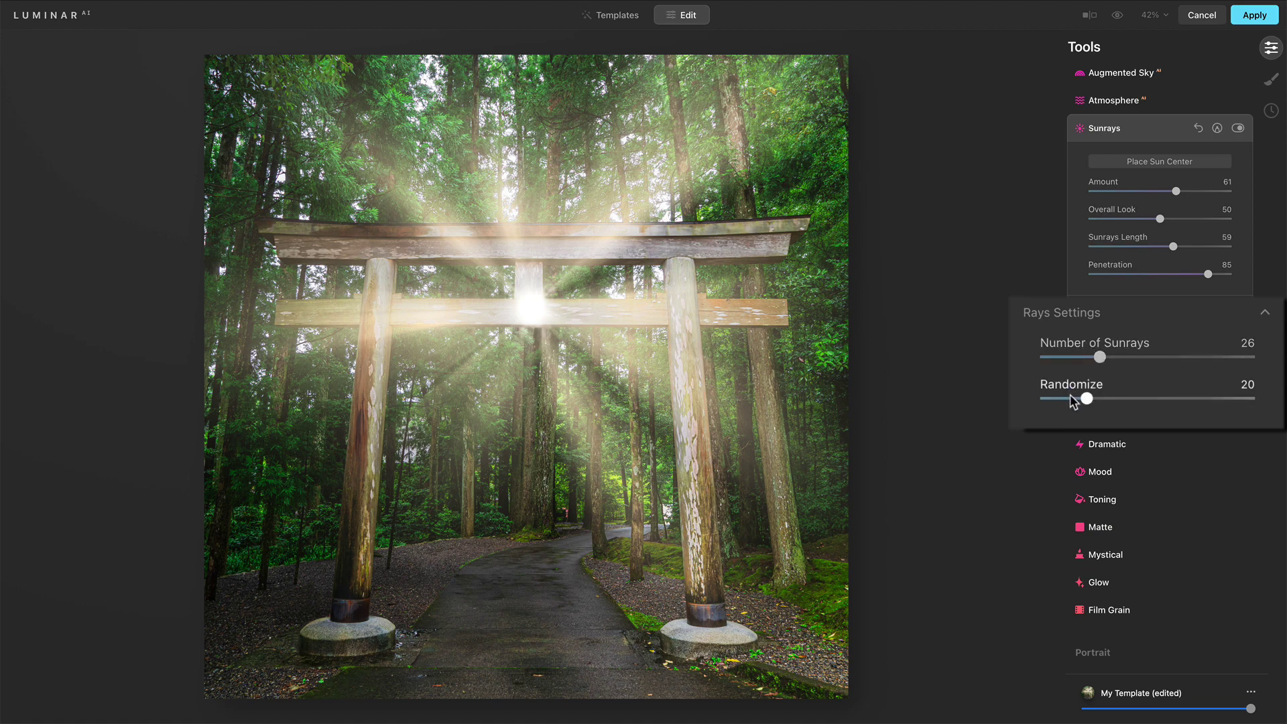
left_click_drag(1082, 397, 1079, 398)
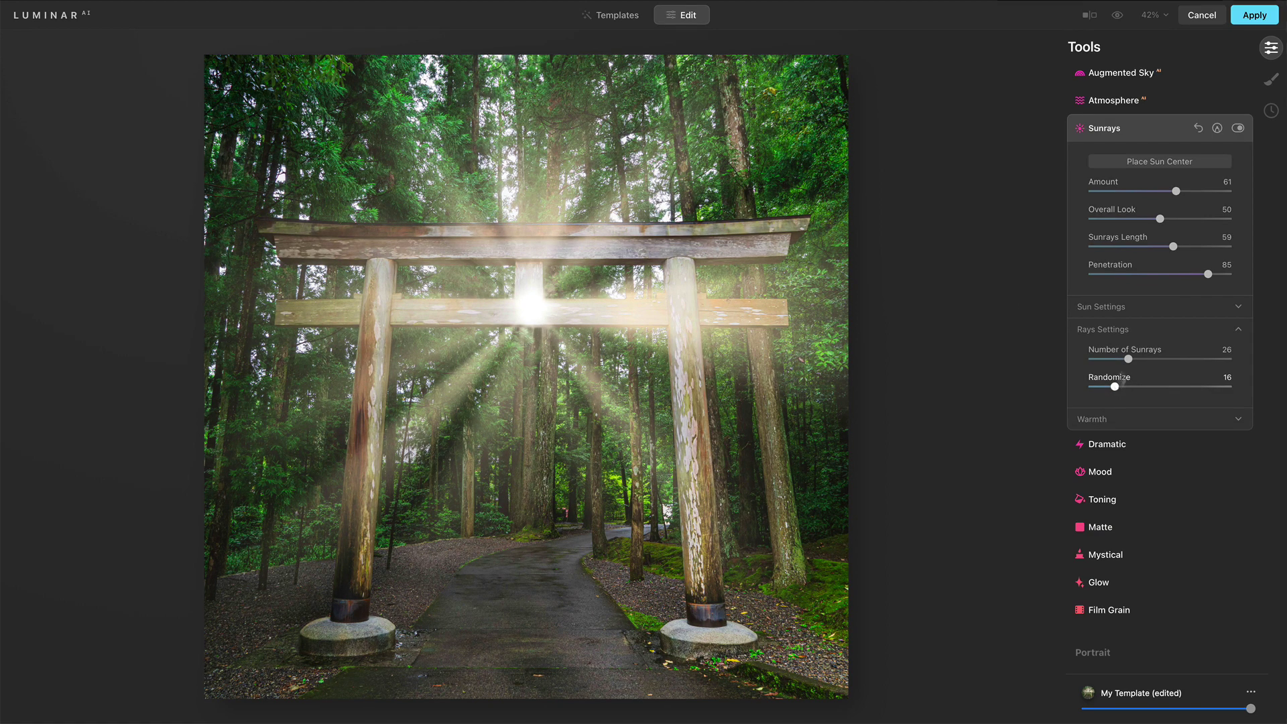
Show the Warmth settings and push Sun Warmth and Sunrays Warmth to high values.
left_click(1145, 332)
left_click(1125, 352)
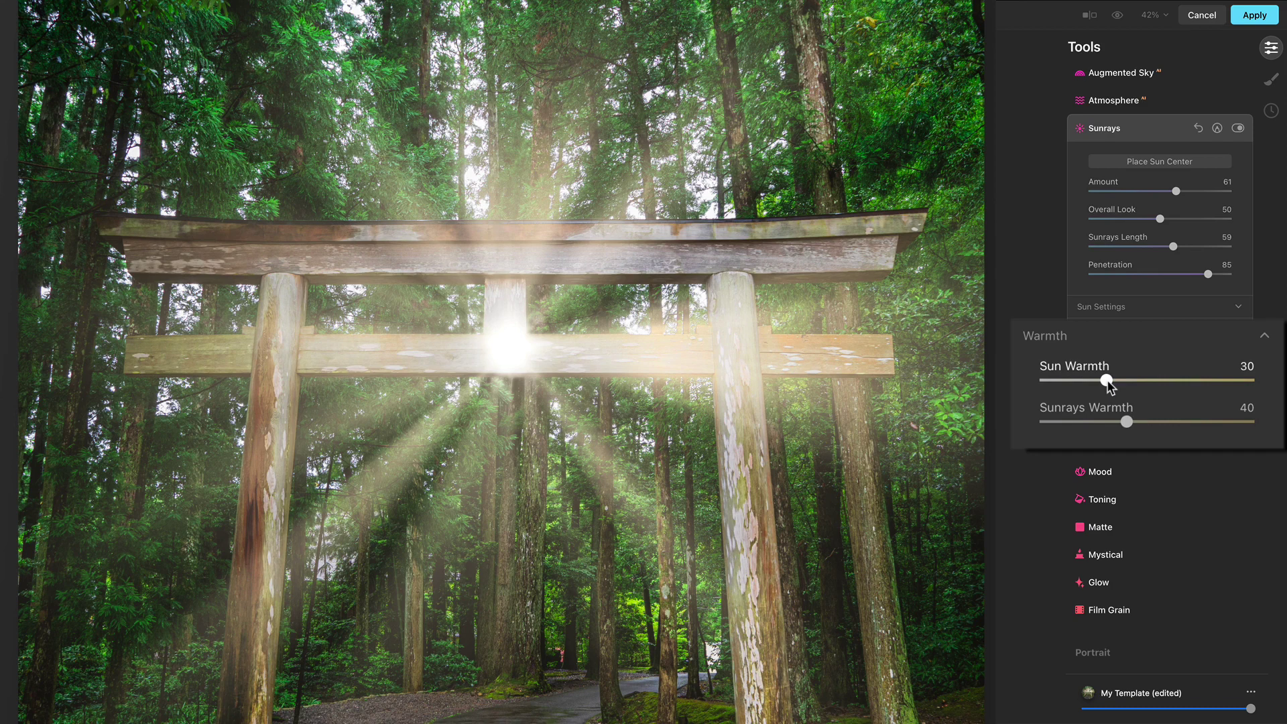
left_click_drag(1107, 381, 1249, 380)
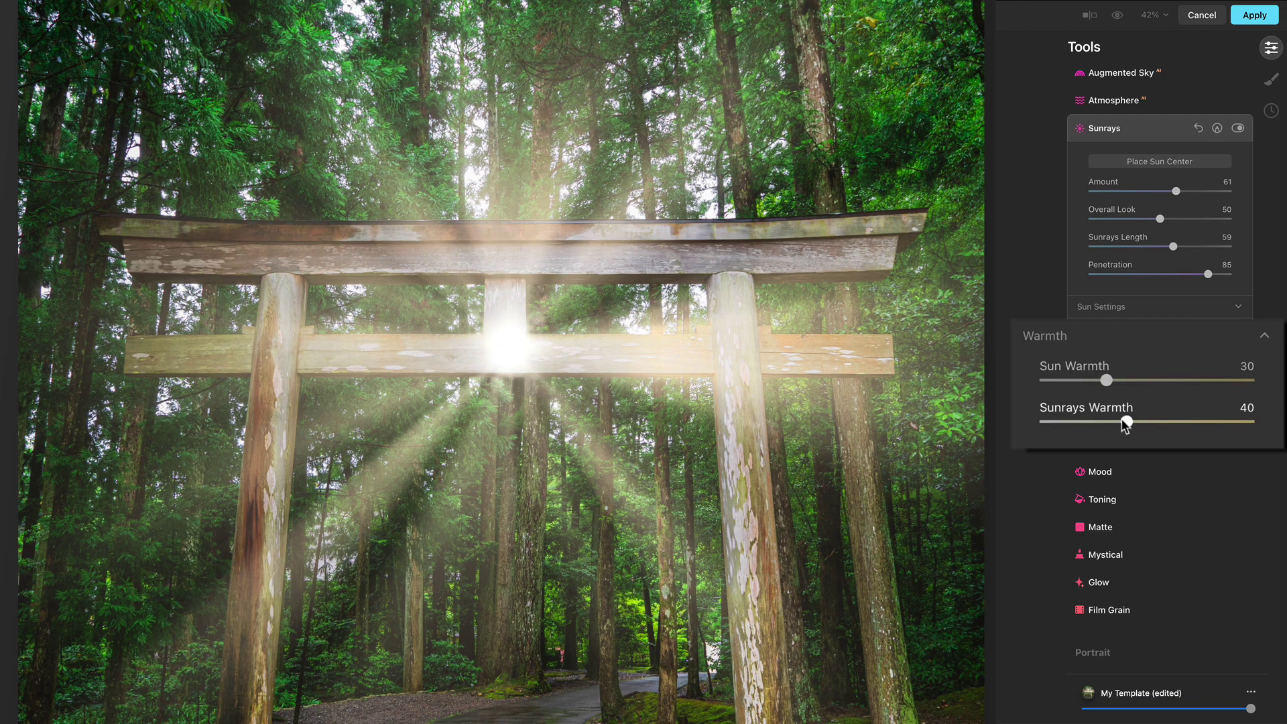
left_click_drag(1125, 421, 1249, 421)
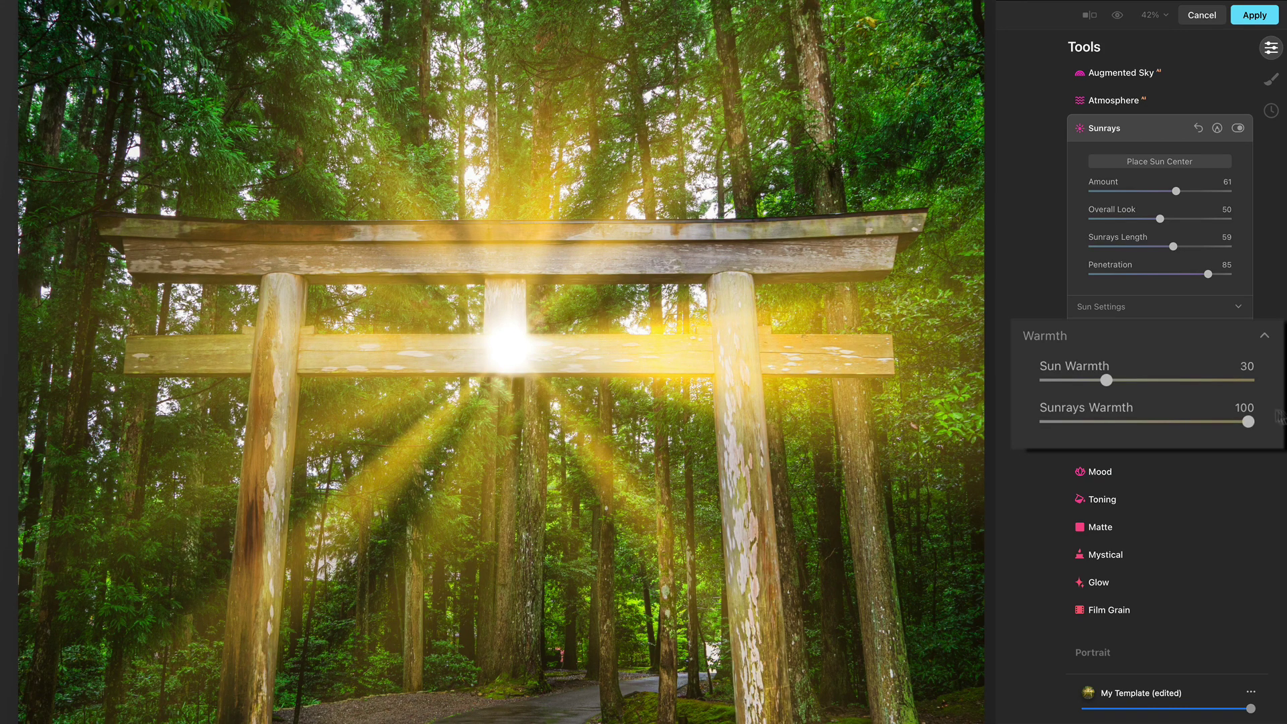
Dial the warmth back down to Sun Warmth 16 and Sunrays Warmth about 34.
mouse_move(1107, 379)
left_mouse_down()
mouse_move(1050, 379)
mouse_move(1123, 380)
left_mouse_up()
left_click_drag(1207, 379, 1101, 423)
left_click_drag(1120, 379, 1094, 382)
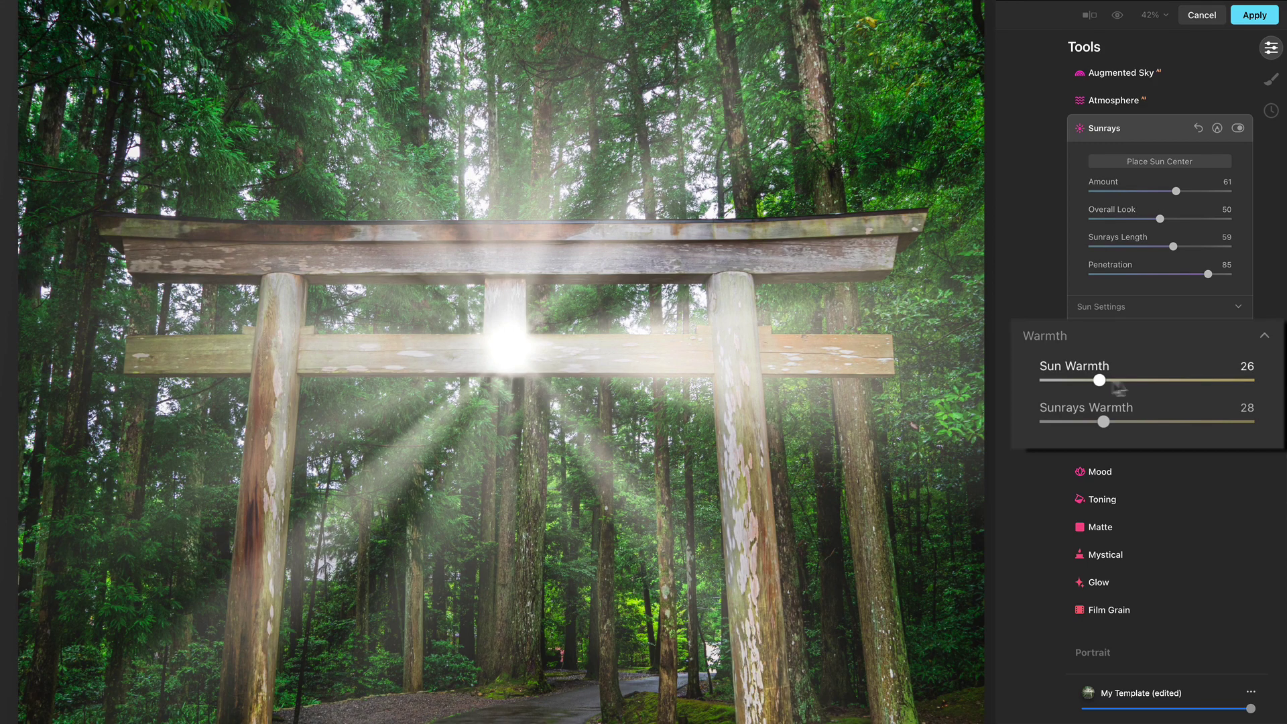
left_click(1172, 380)
left_click(1183, 421)
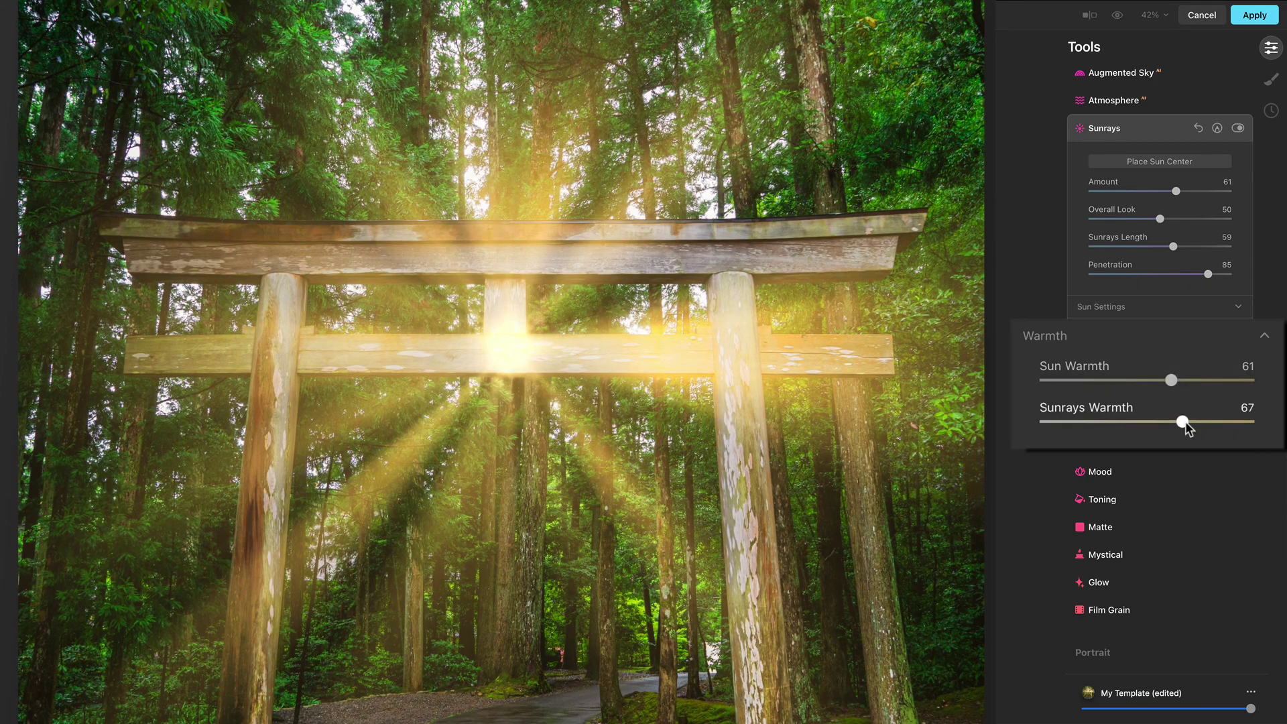
left_click_drag(1171, 380, 1166, 380)
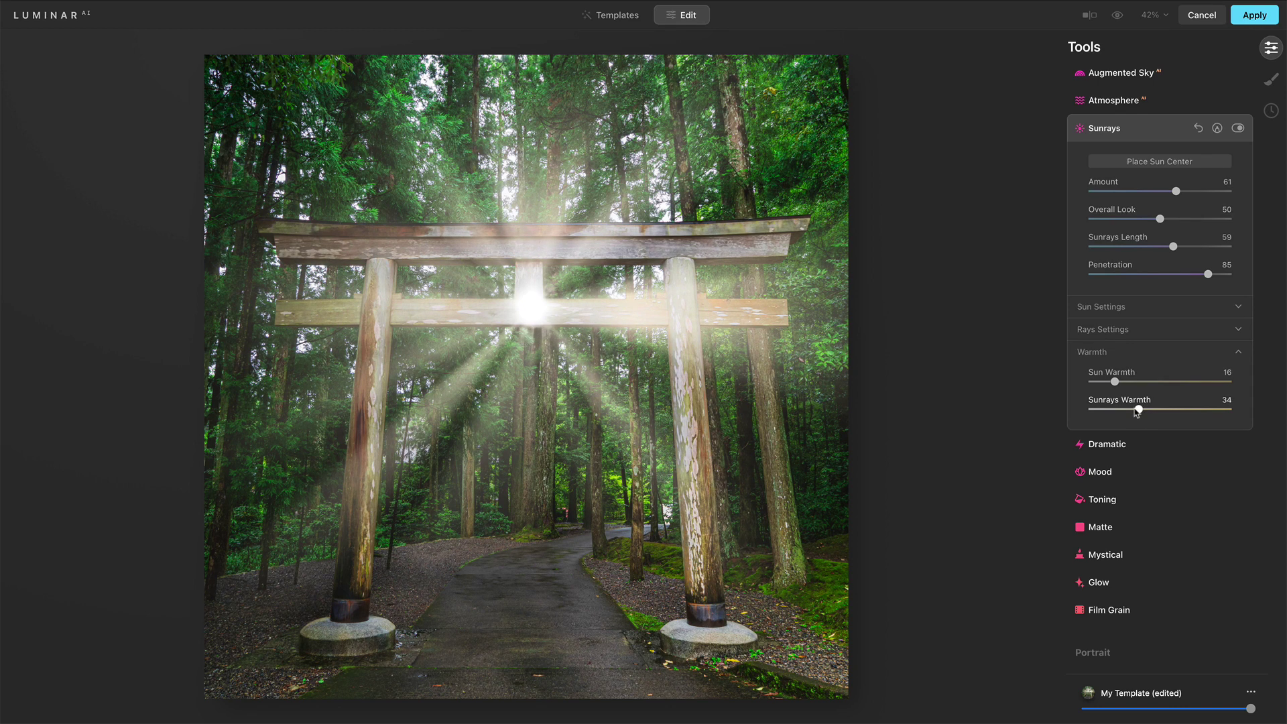
With Rays and Sun settings expanded, lower sunray Penetration from 85 to 76.
left_click(1132, 329)
left_click(1130, 307)
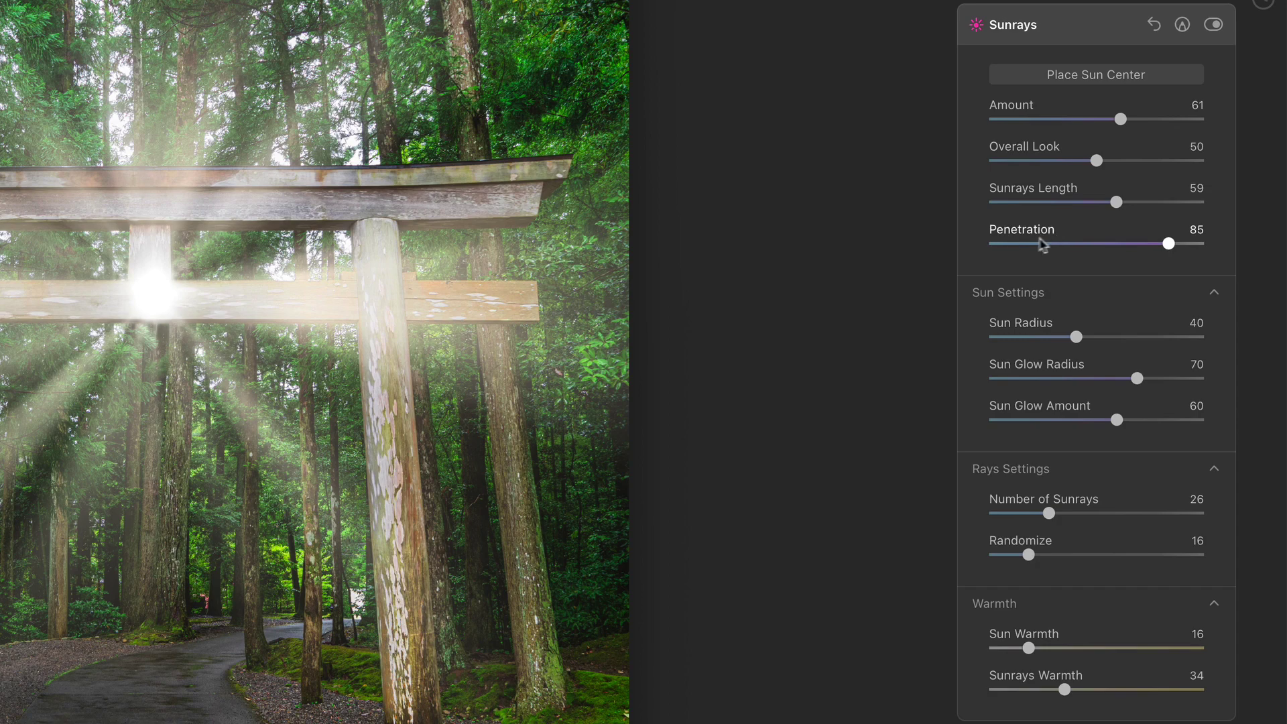
mouse_move(1167, 244)
left_mouse_down()
mouse_move(1062, 248)
mouse_move(1172, 248)
mouse_move(1073, 249)
mouse_move(1152, 250)
left_mouse_up()
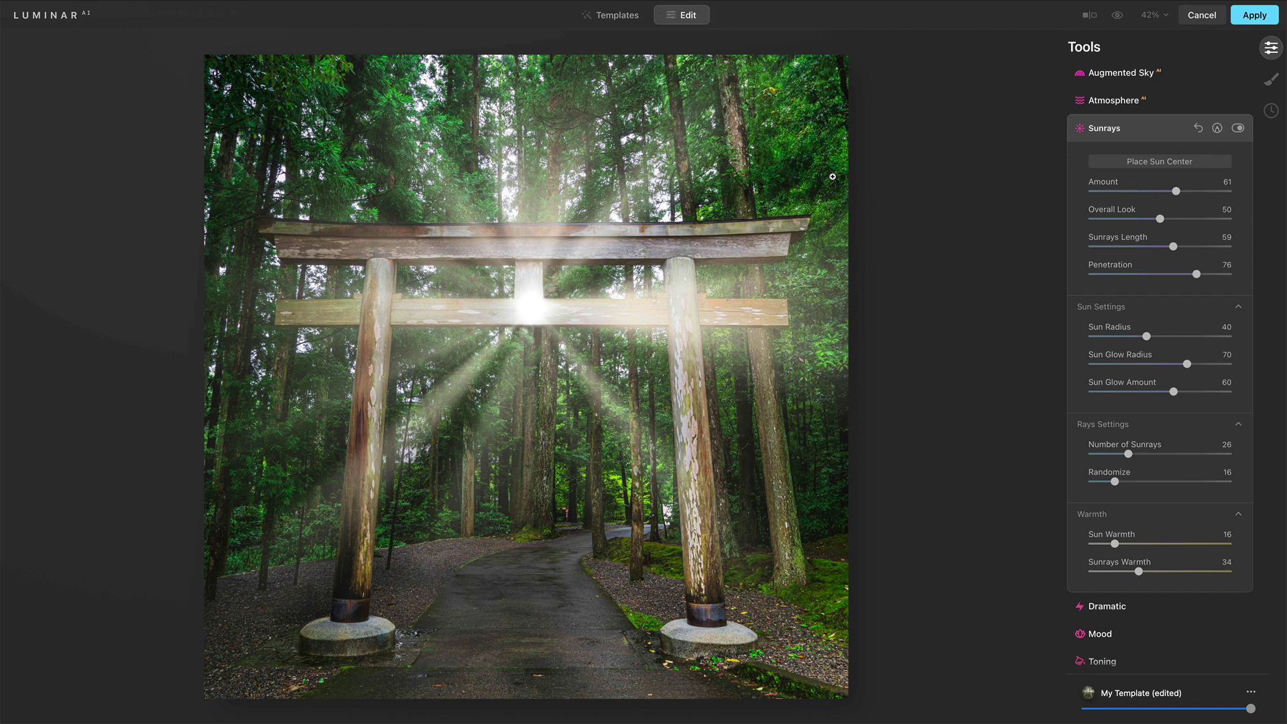
Reset Sunrays to defaults and place the sun centre in the trees above the torii.
left_click(1198, 127)
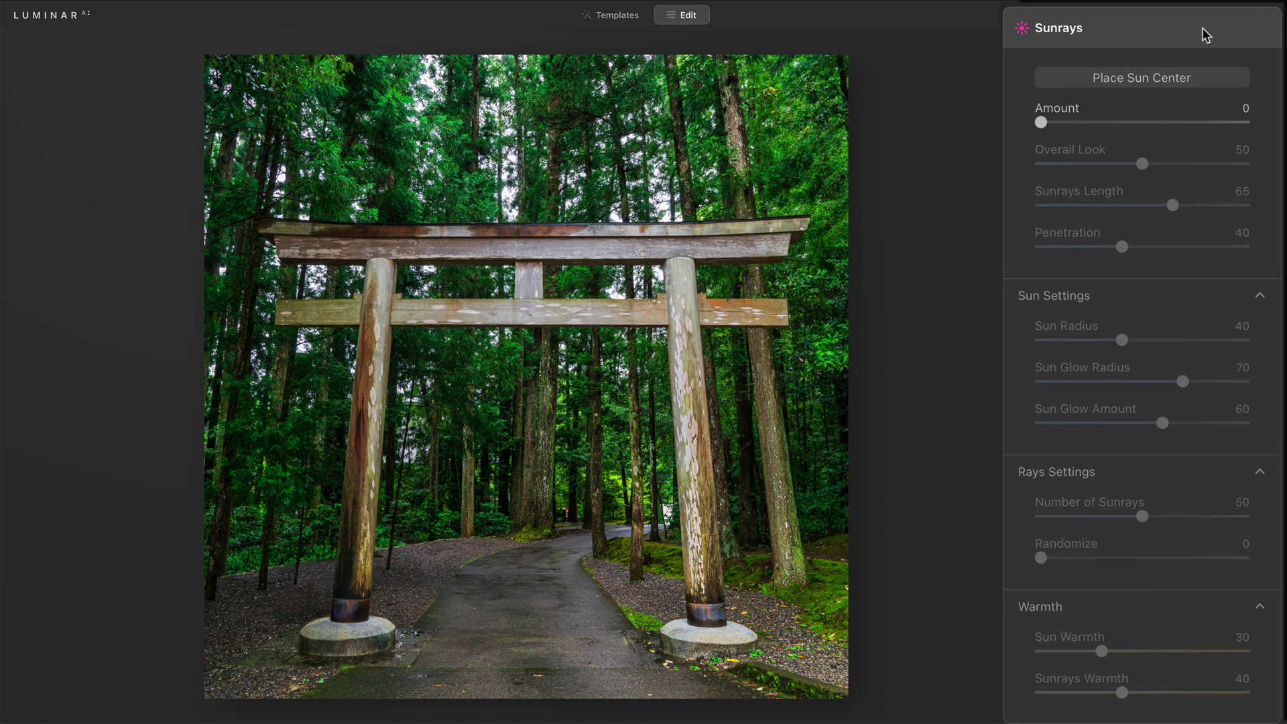
left_click(1148, 80)
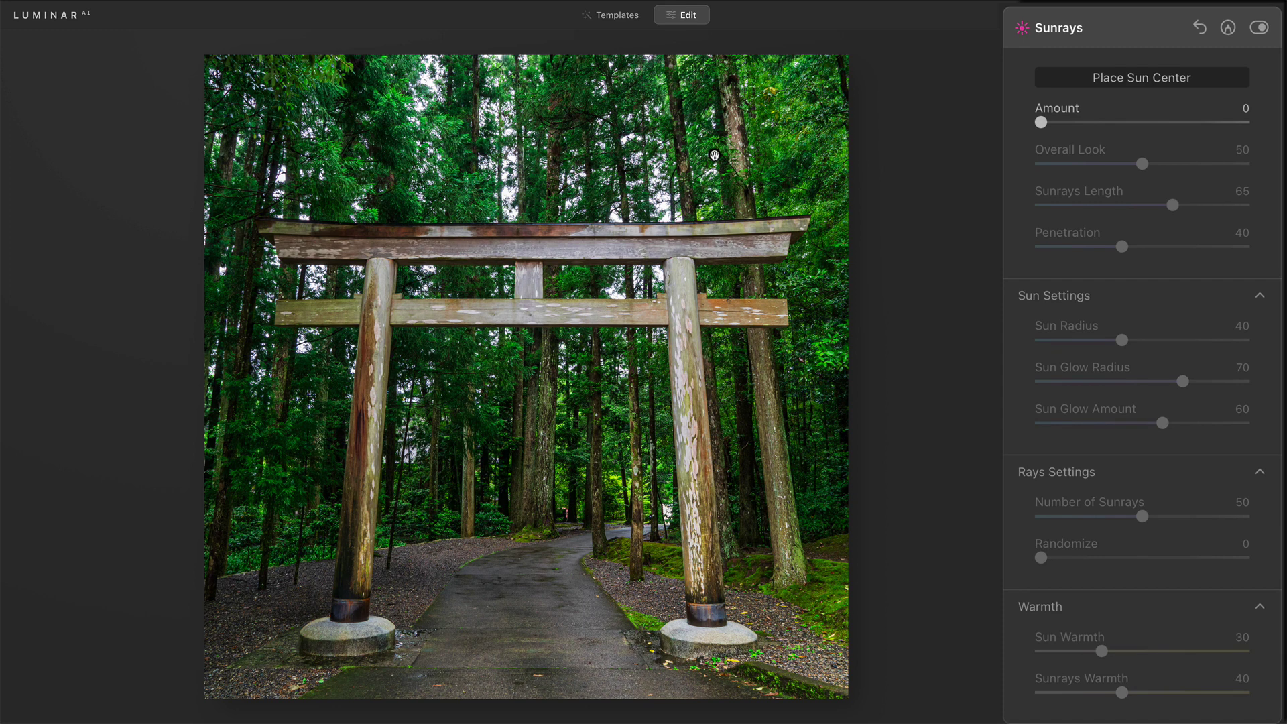
left_click(715, 155)
Set Sunrays Amount to 58 and move the sun point up and left into the treetops.
left_click(1073, 79)
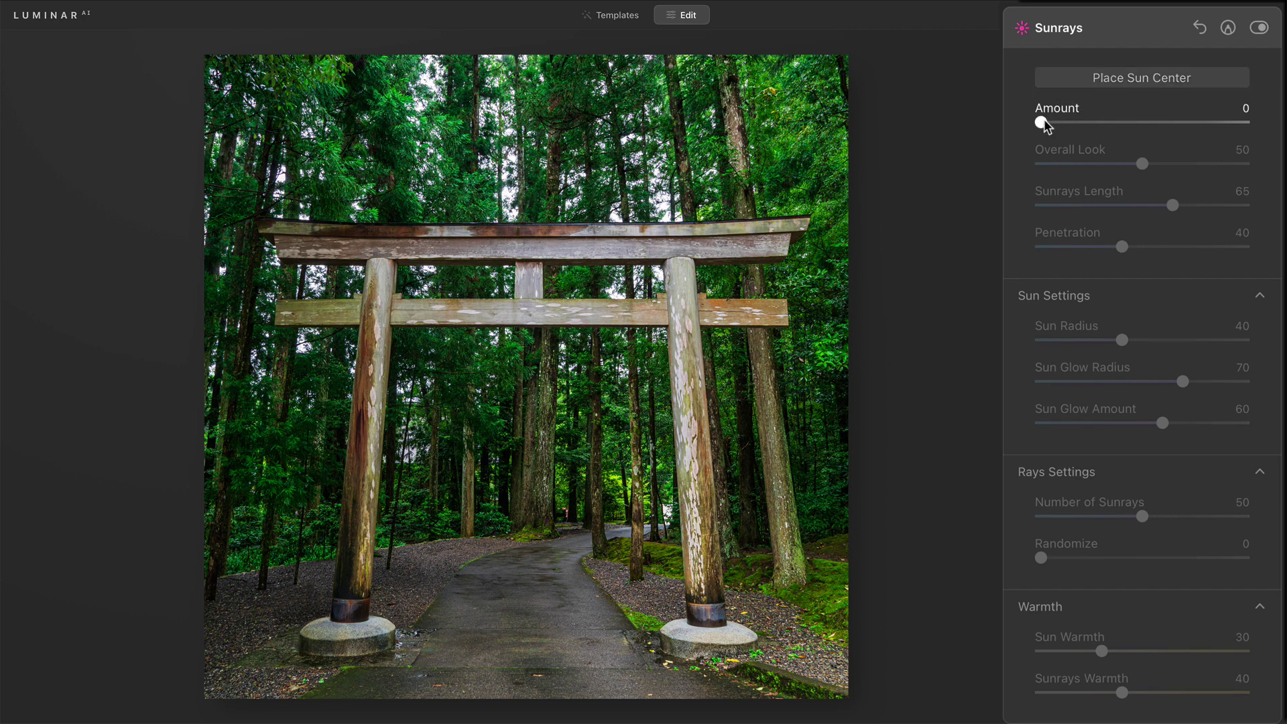
left_click_drag(1043, 124, 1179, 132)
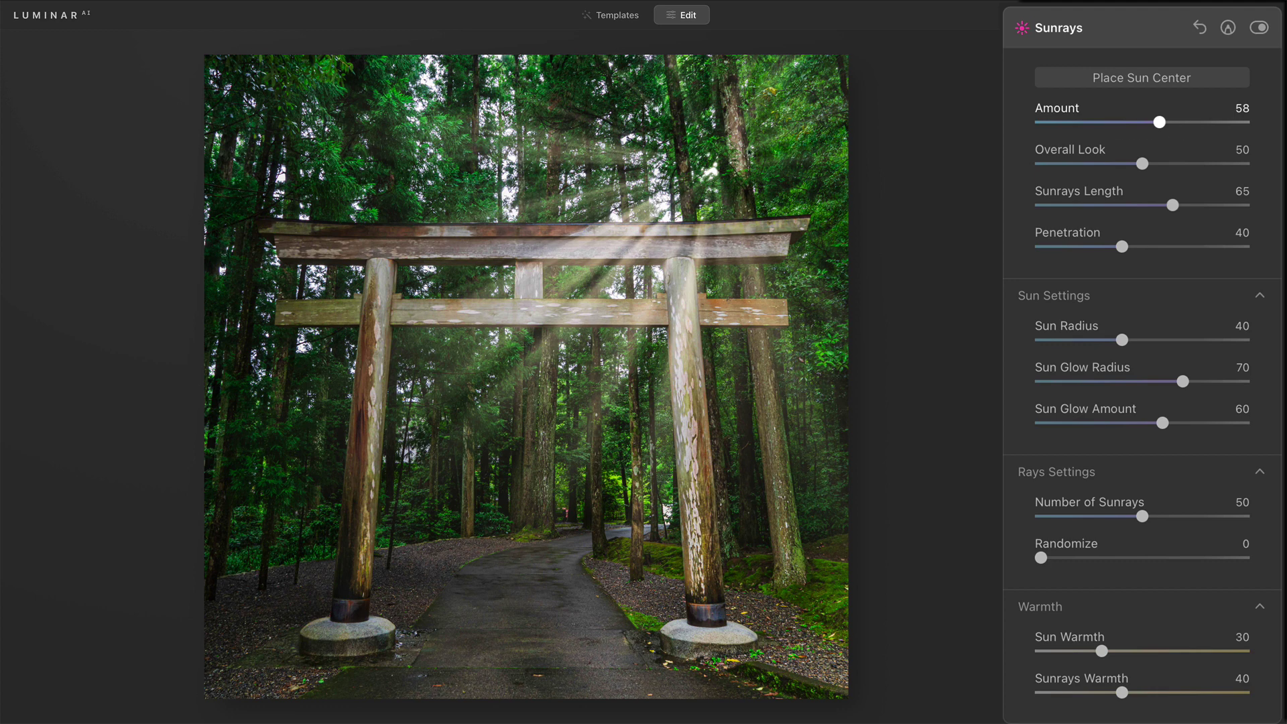
left_click(1082, 84)
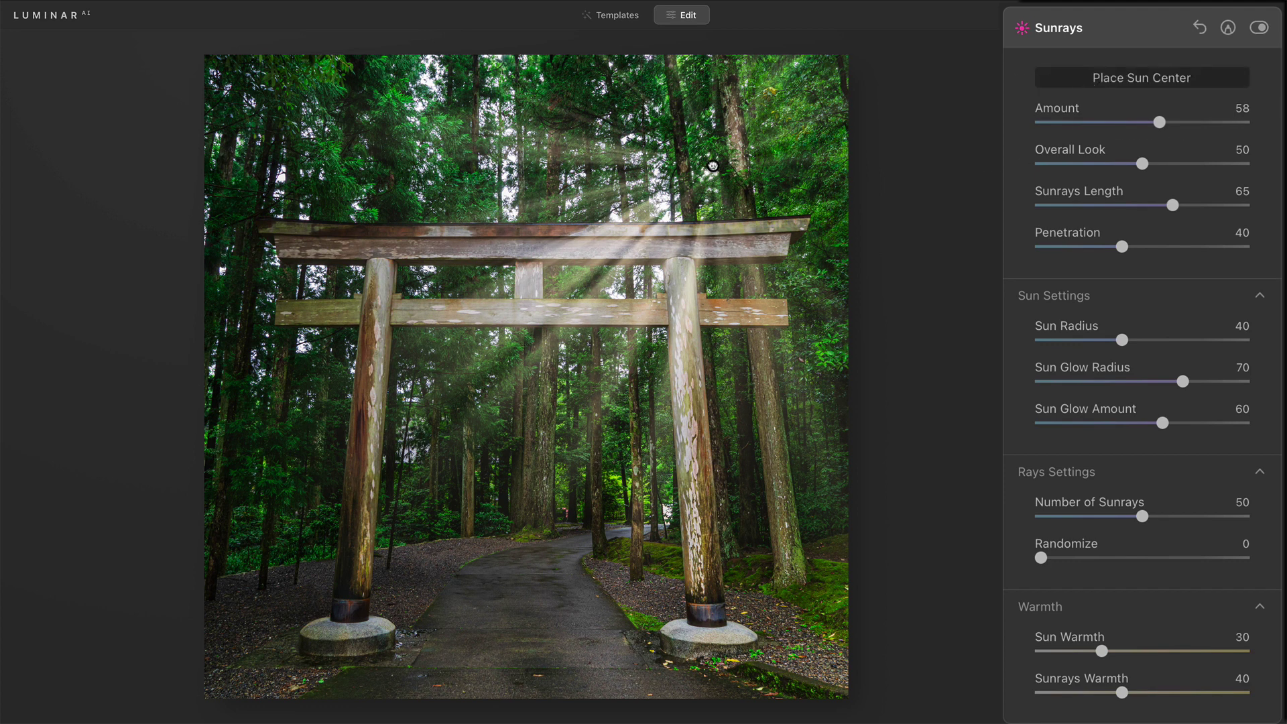
left_click_drag(713, 165, 722, 141)
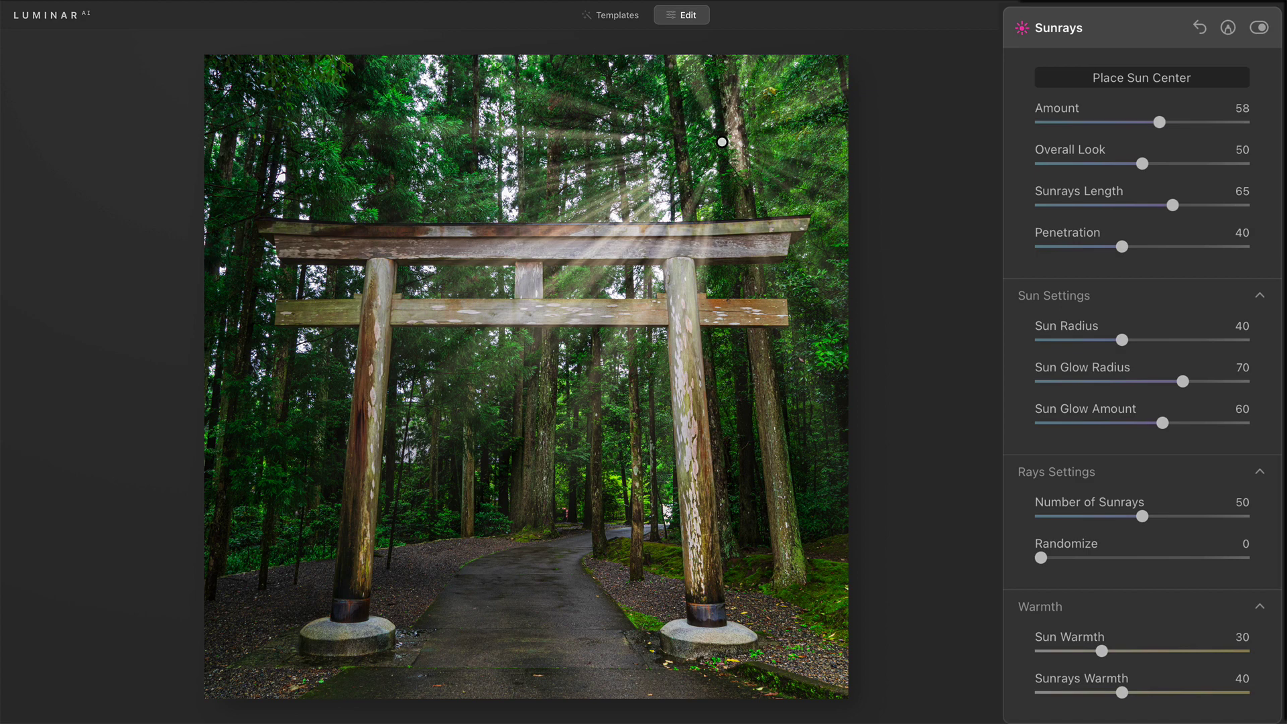
left_click_drag(722, 142, 705, 132)
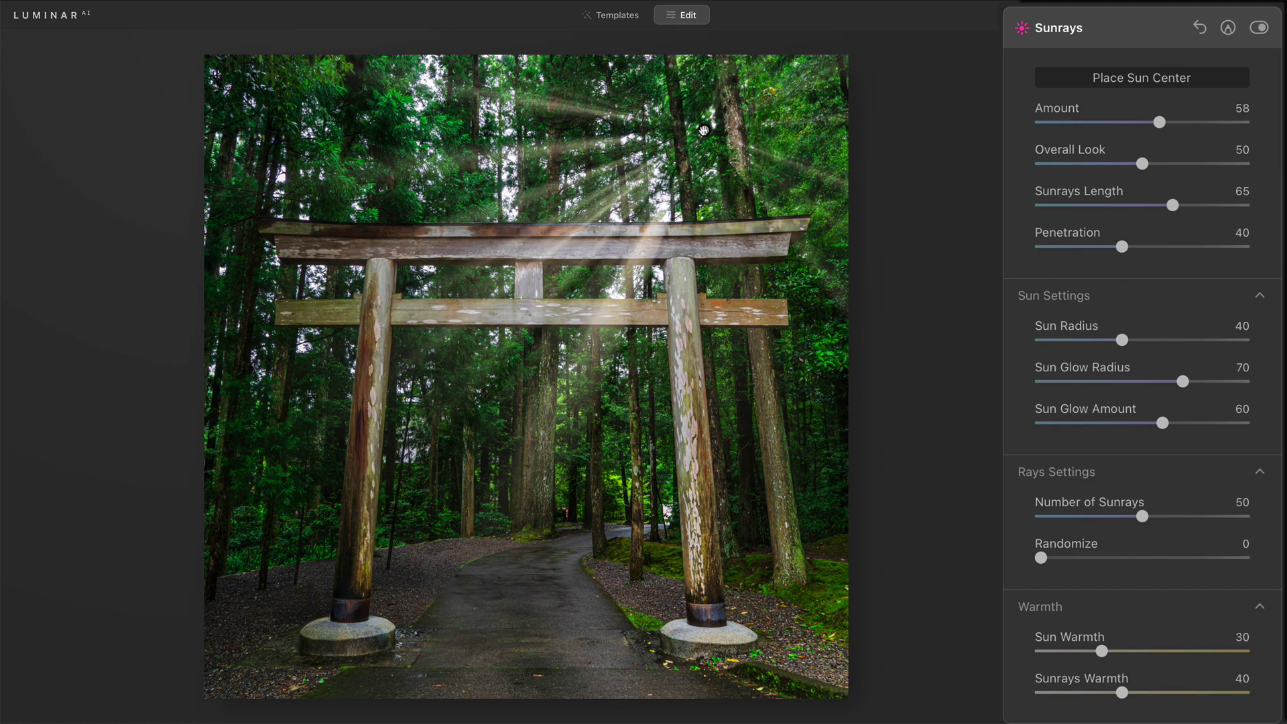
Shorten the rays and cut Number of Sunrays to 19.
left_click_drag(1172, 207, 1113, 248)
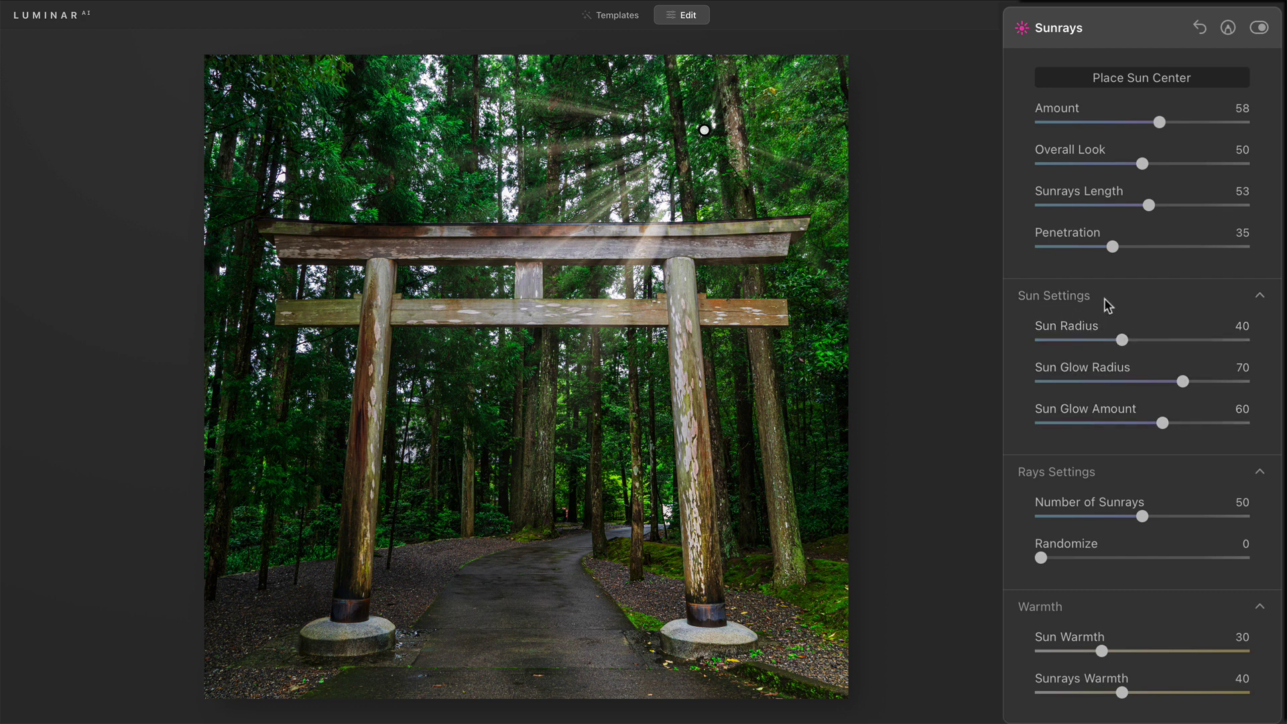
left_click(1103, 300)
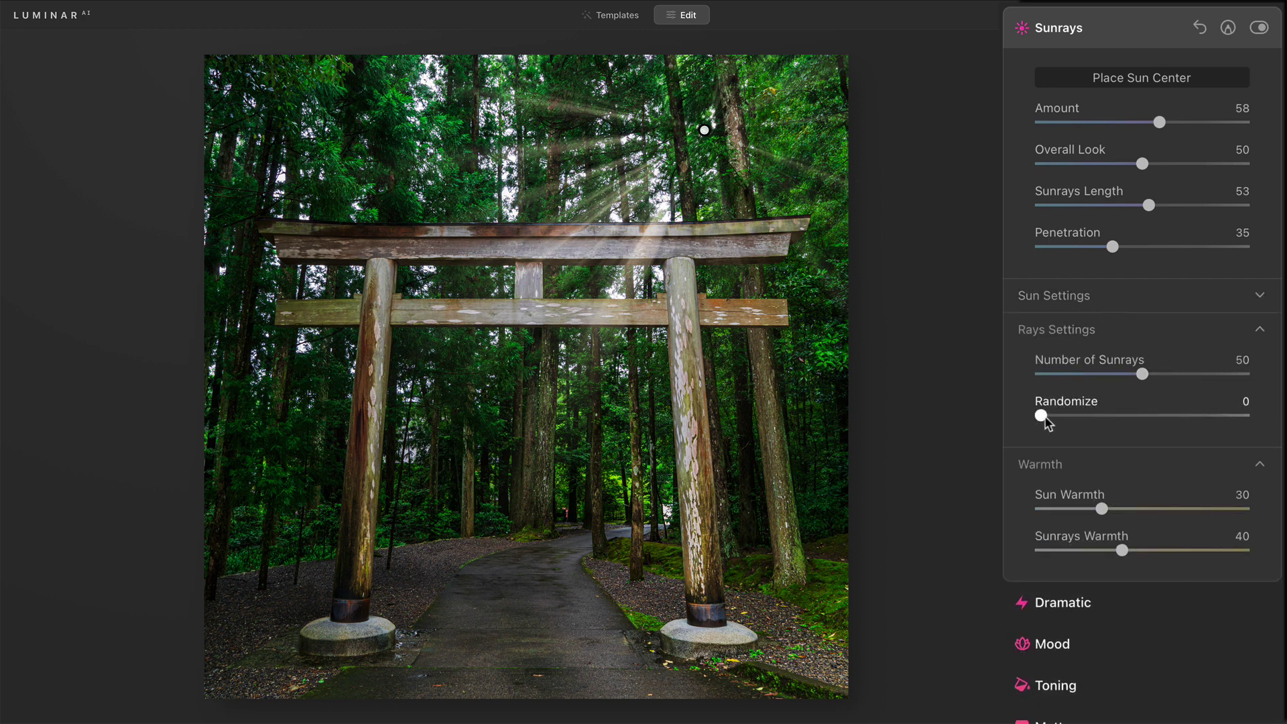
left_click_drag(1144, 380, 1080, 399)
left_click(1077, 416)
Set ray Randomize to 30 and Sunrays Length to 61.
left_click(1146, 416)
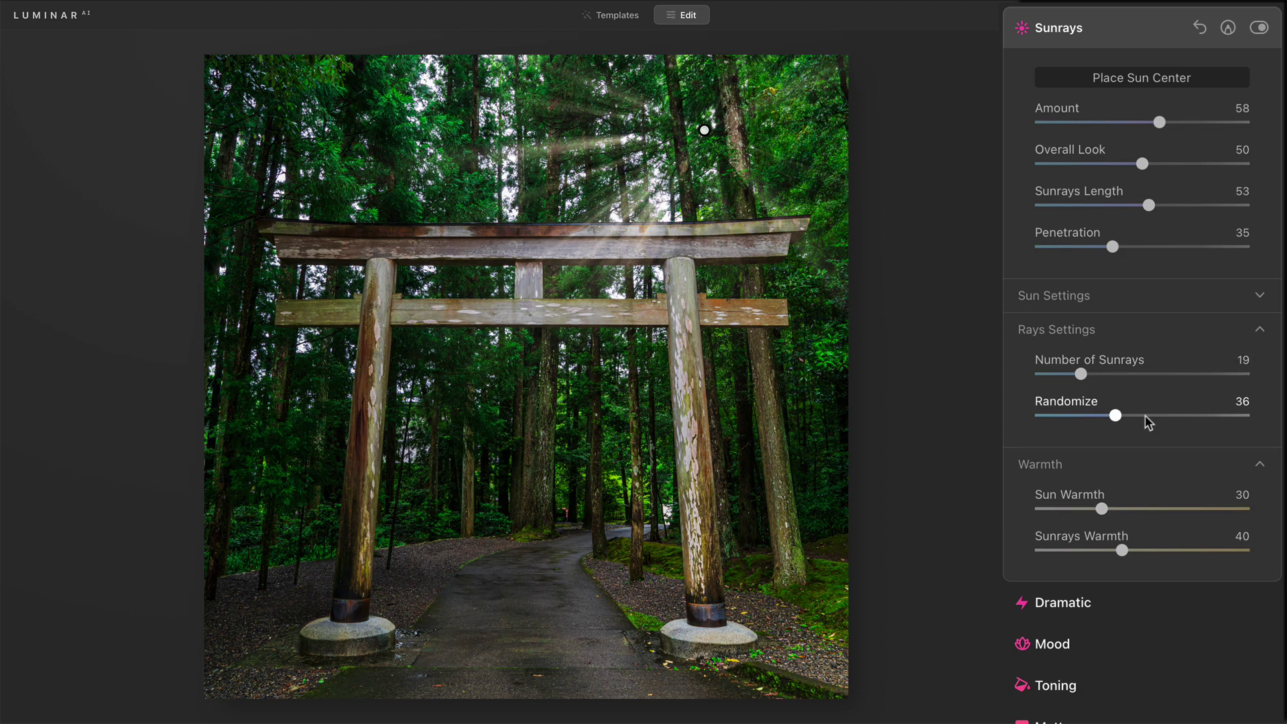
left_click(1173, 417)
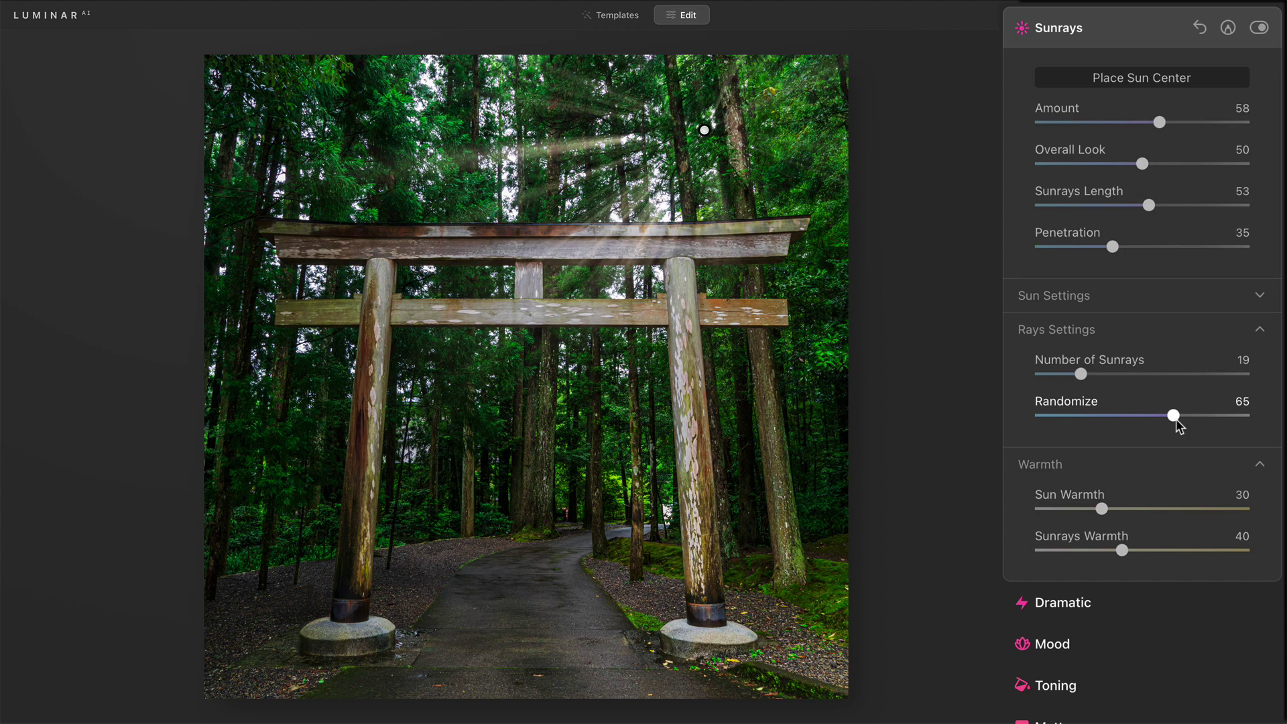
left_click(1107, 414)
left_click(1121, 417)
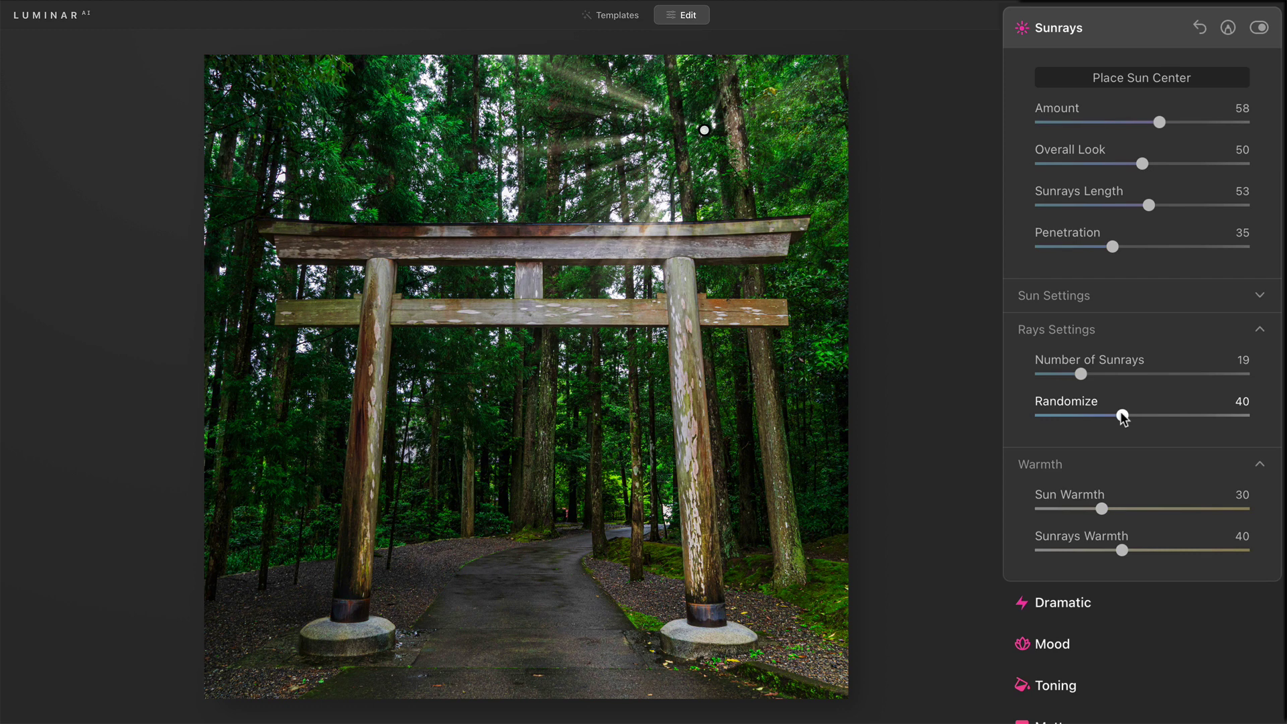
left_click(1145, 416)
left_click(1103, 417)
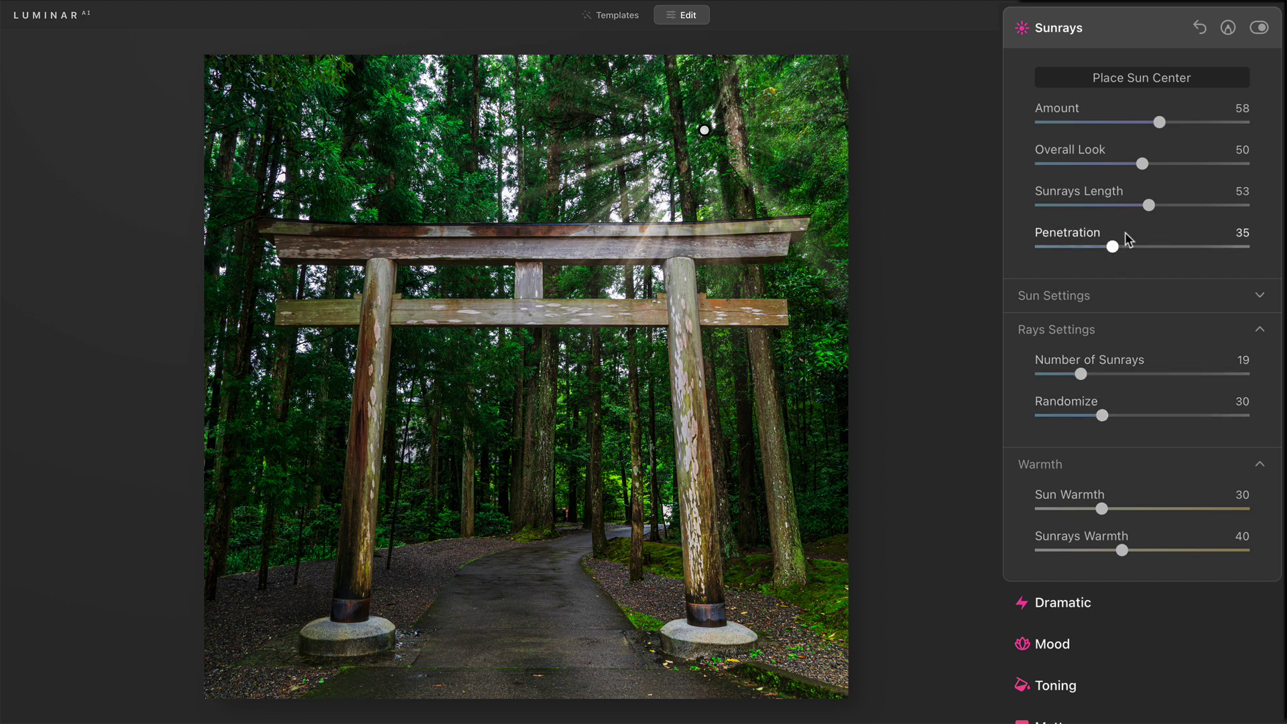
left_click_drag(1146, 207, 1165, 207)
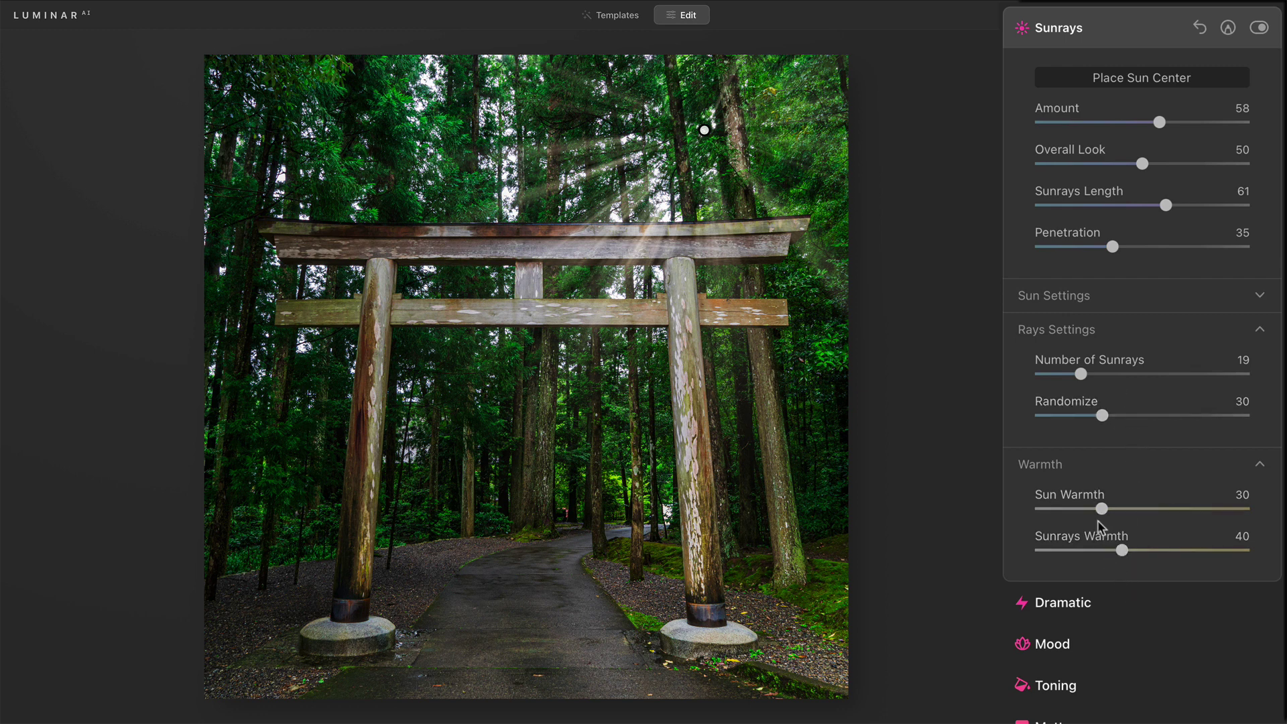
Cool Sunrays Warmth to 21, lower Penetration to 28, and nudge the sun point up-left.
left_click(1082, 550)
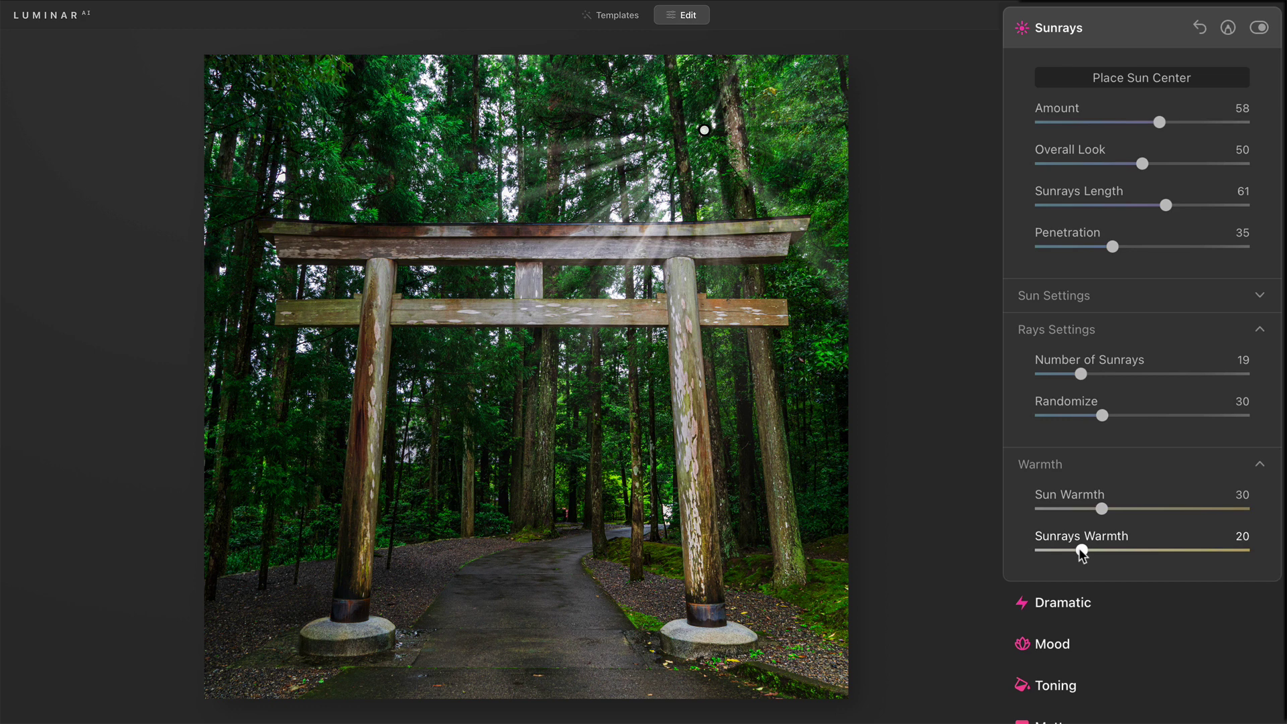
left_click_drag(1080, 551, 1083, 552)
left_click_drag(1115, 250, 1100, 249)
left_click_drag(704, 128, 701, 129)
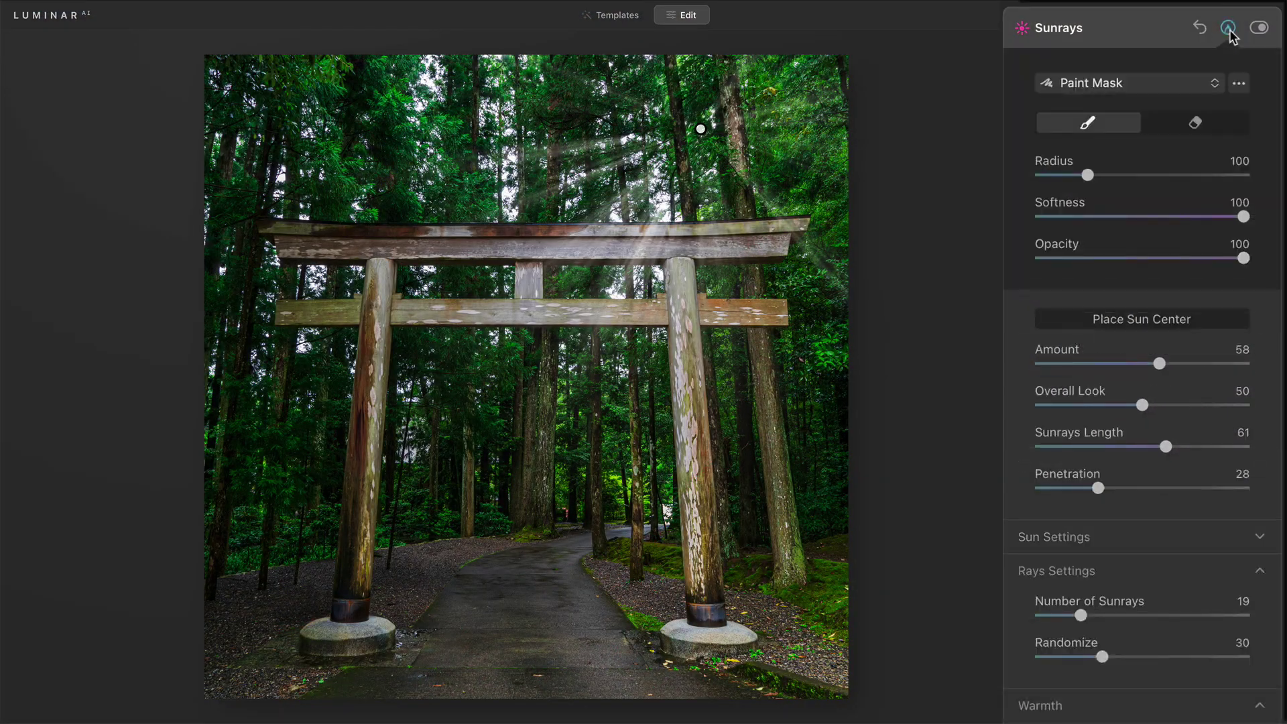
Erase sunrays at 35 opacity over the torii beams, upper trees and right edge.
left_click(1180, 131)
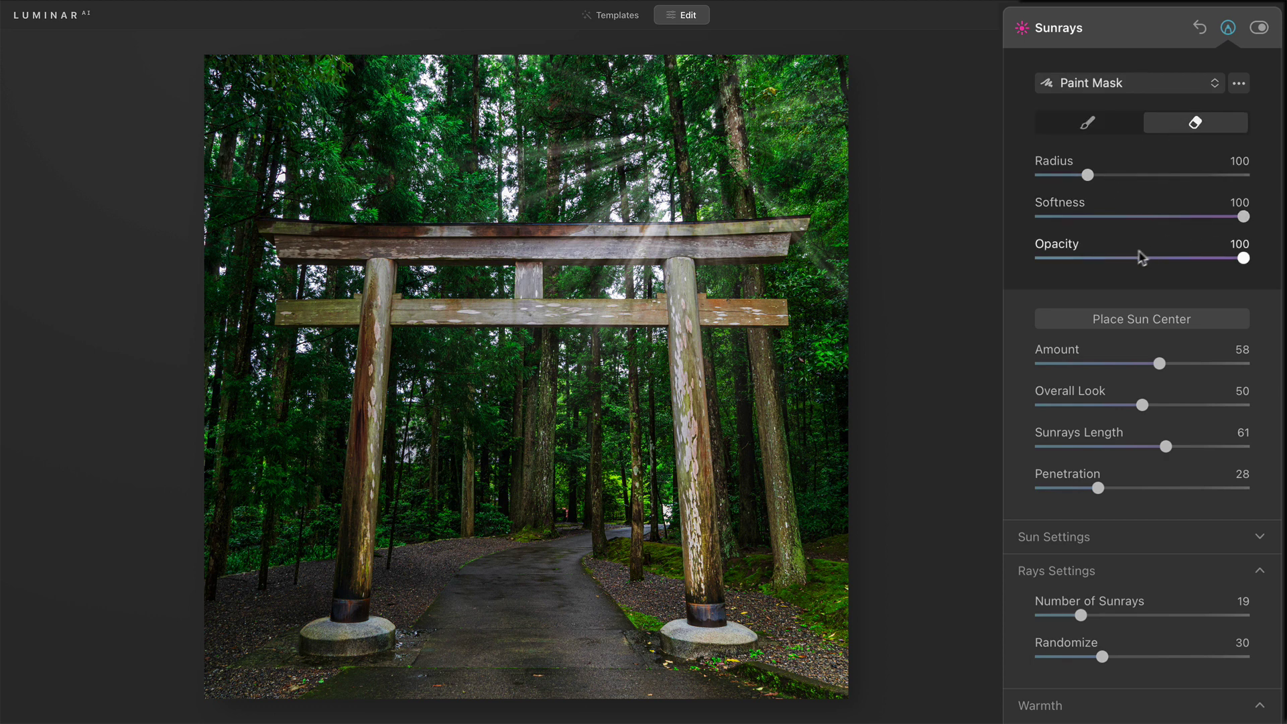
left_click_drag(1243, 258, 1113, 259)
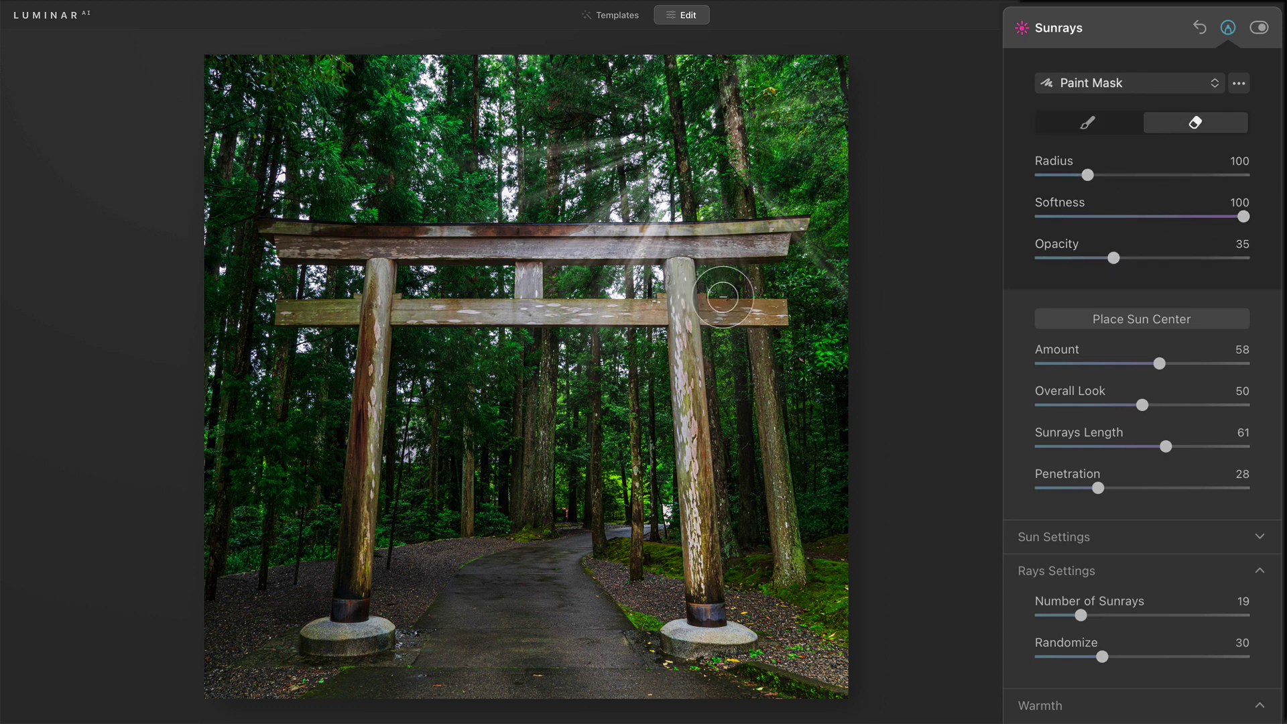
mouse_move(718, 293)
left_mouse_down()
mouse_move(512, 267)
mouse_move(612, 309)
mouse_move(679, 292)
mouse_move(539, 251)
mouse_move(716, 254)
mouse_move(536, 265)
mouse_move(659, 328)
mouse_move(543, 346)
left_mouse_up()
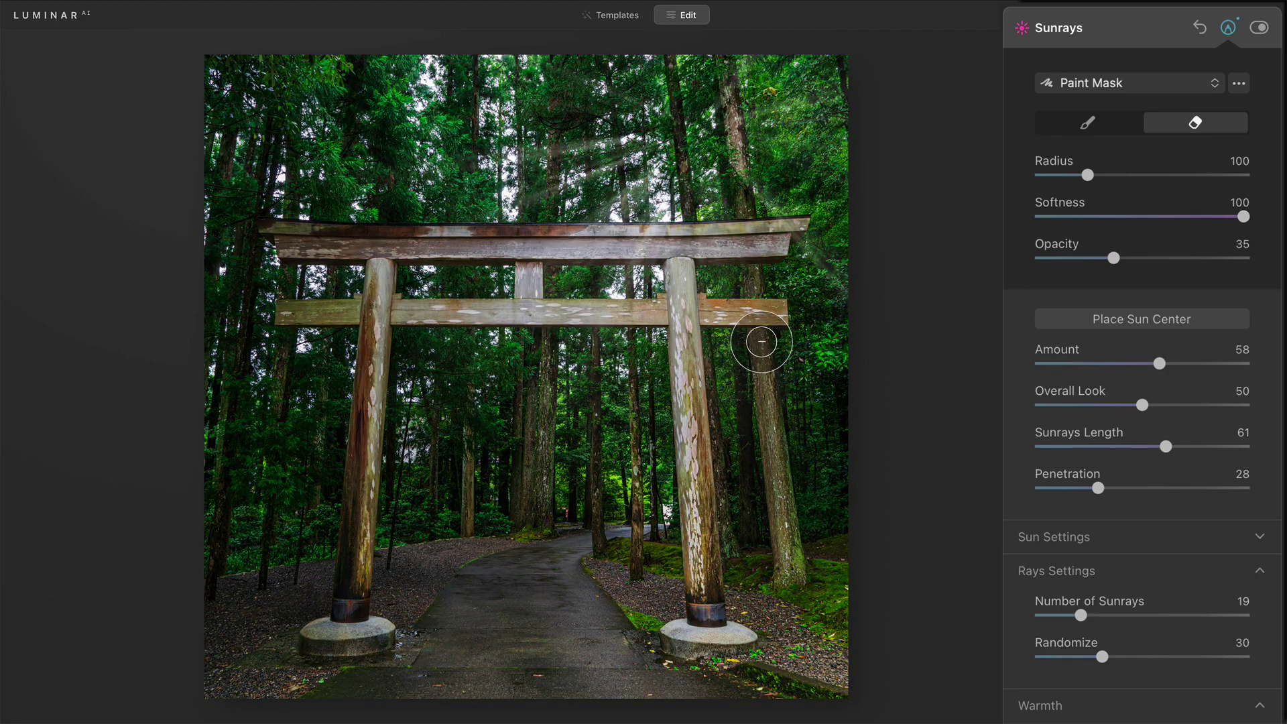
mouse_move(525, 250)
left_mouse_down()
mouse_move(633, 272)
mouse_move(519, 352)
mouse_move(458, 348)
left_mouse_up()
mouse_move(473, 111)
left_mouse_down()
mouse_move(483, 178)
mouse_move(483, 30)
mouse_move(506, 39)
mouse_move(583, 318)
left_mouse_up()
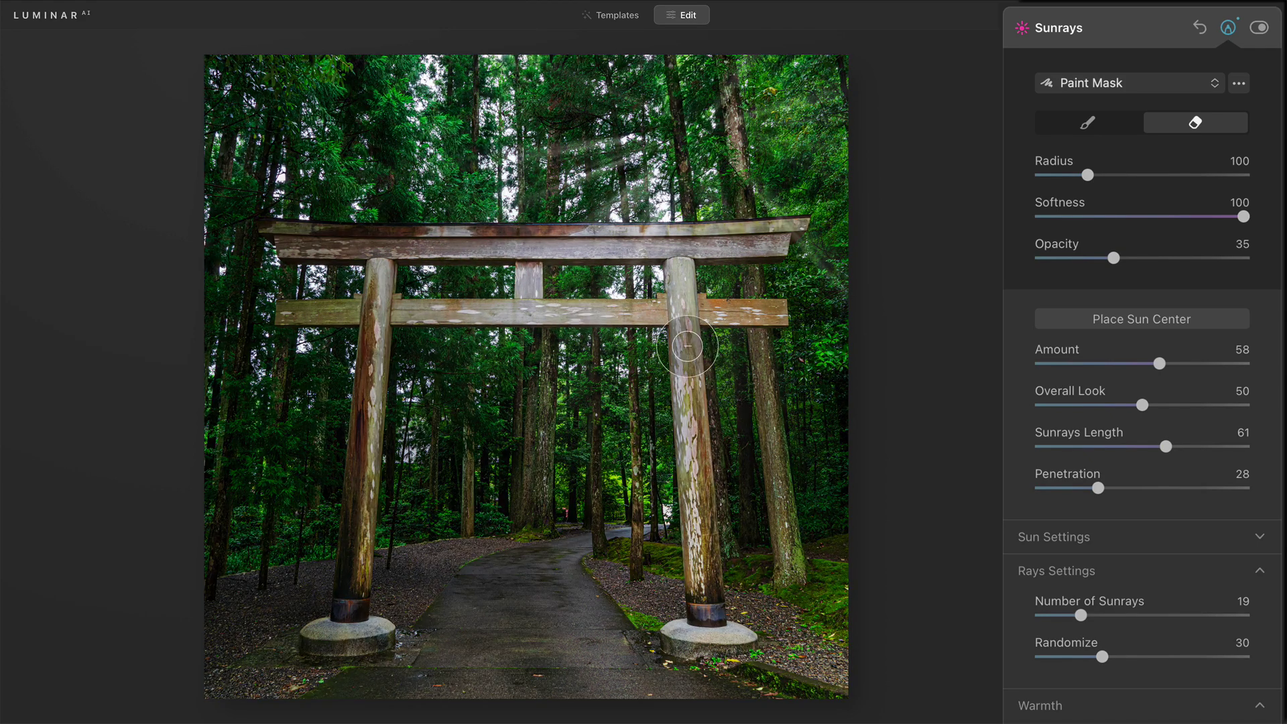
mouse_move(848, 268)
left_mouse_down()
mouse_move(808, 310)
mouse_move(843, 266)
mouse_move(816, 247)
mouse_move(893, 312)
left_mouse_up()
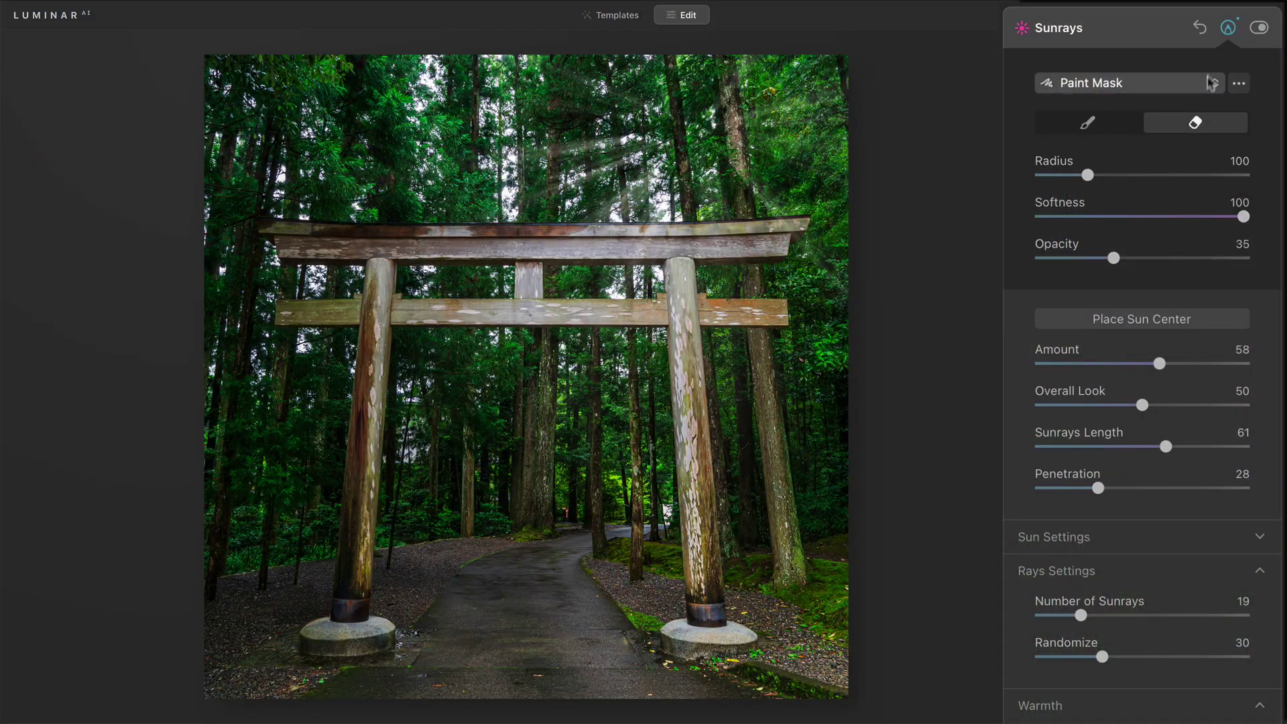
Close the mask tools and try the sun point on the top beam before returning it to the trees.
left_click(1229, 29)
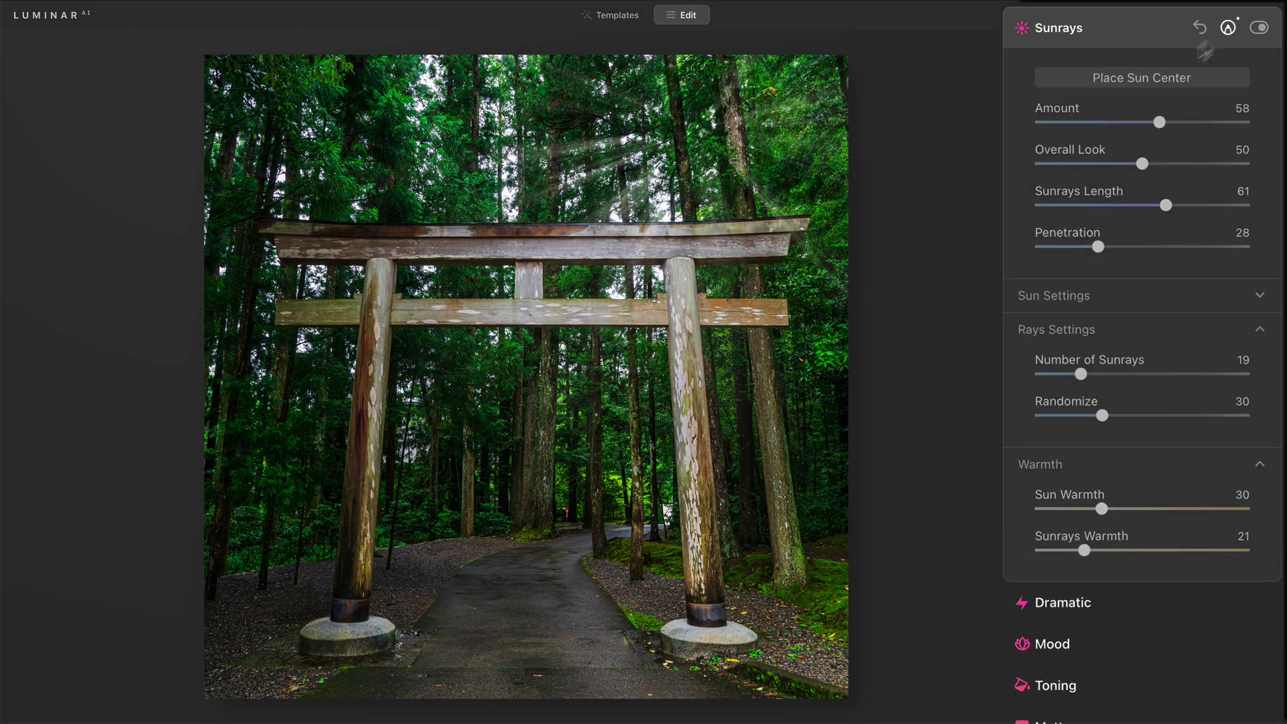
left_click(1143, 86)
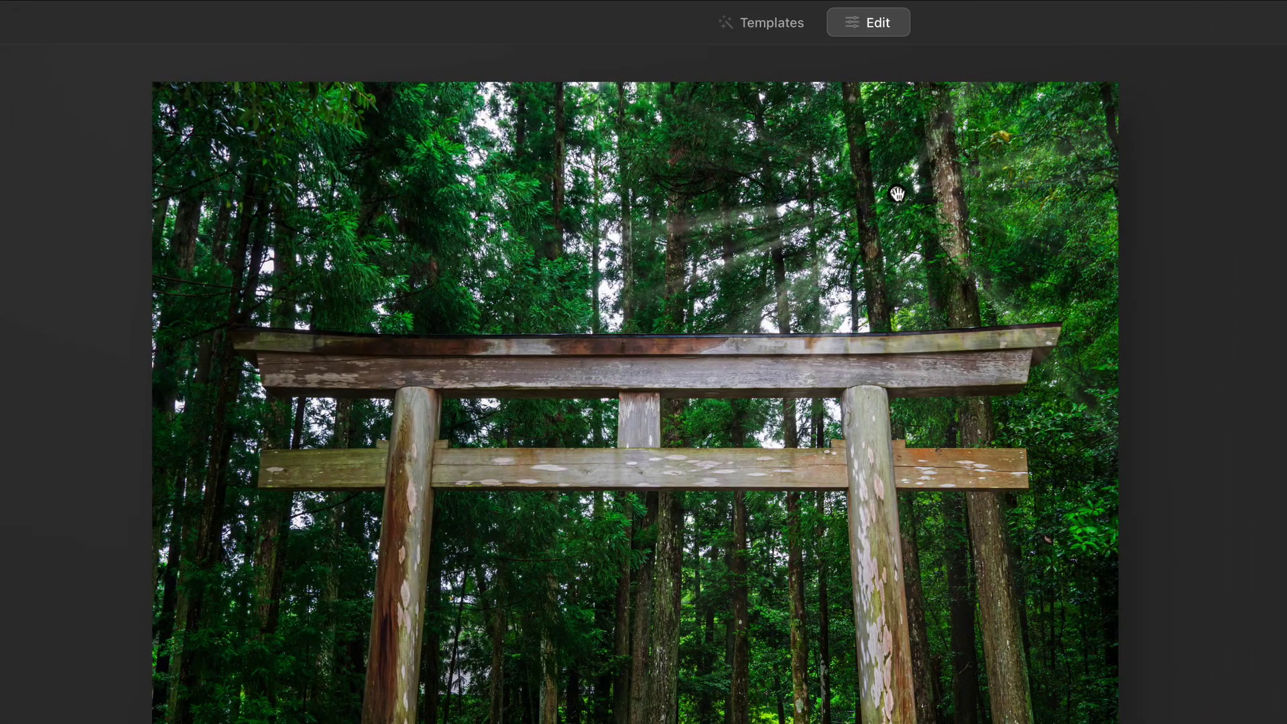
left_click_drag(703, 132, 701, 177)
left_click_drag(897, 265, 900, 352)
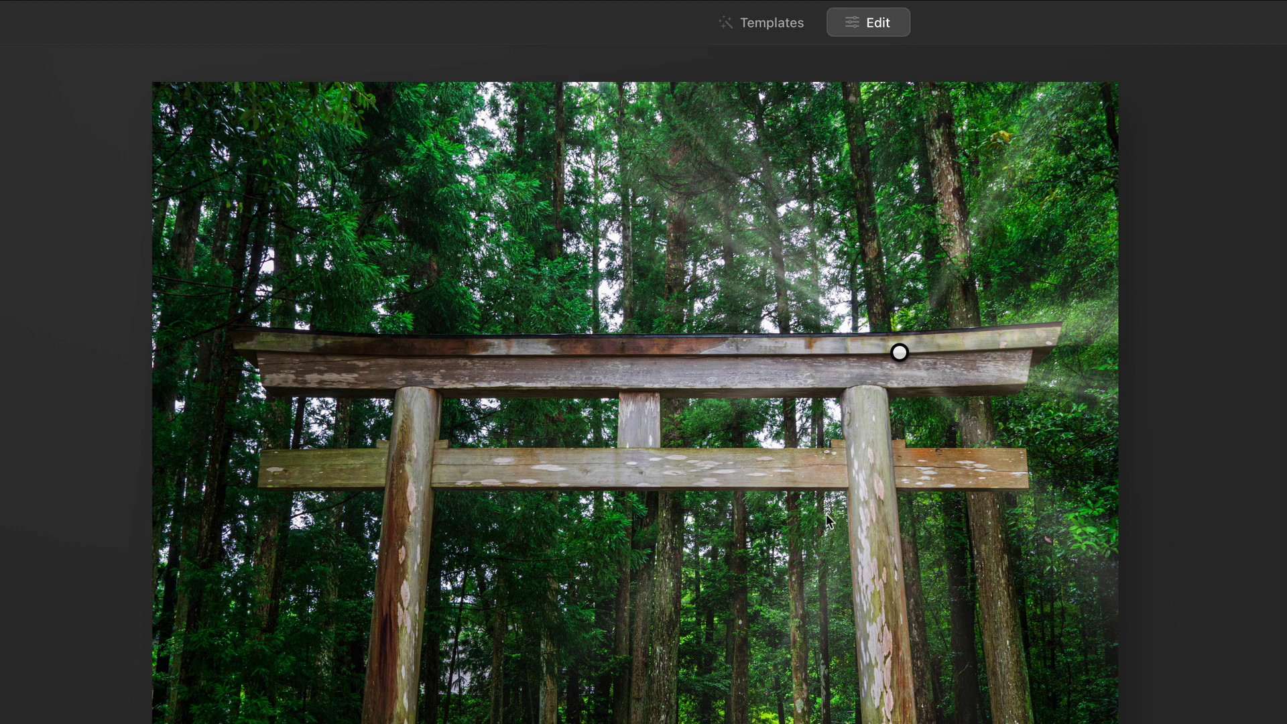
left_click_drag(899, 353, 904, 289)
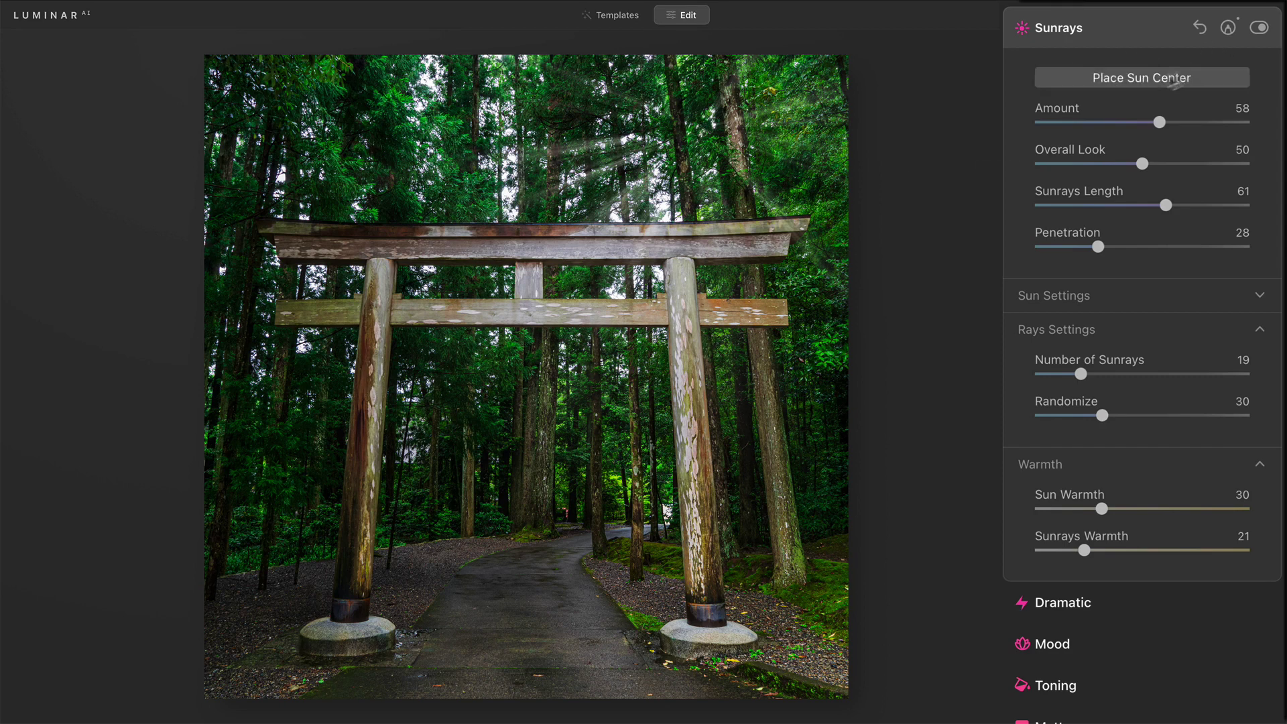
Toggle Sunrays off and on repeatedly to compare the photo with and without rays.
left_click(1259, 29)
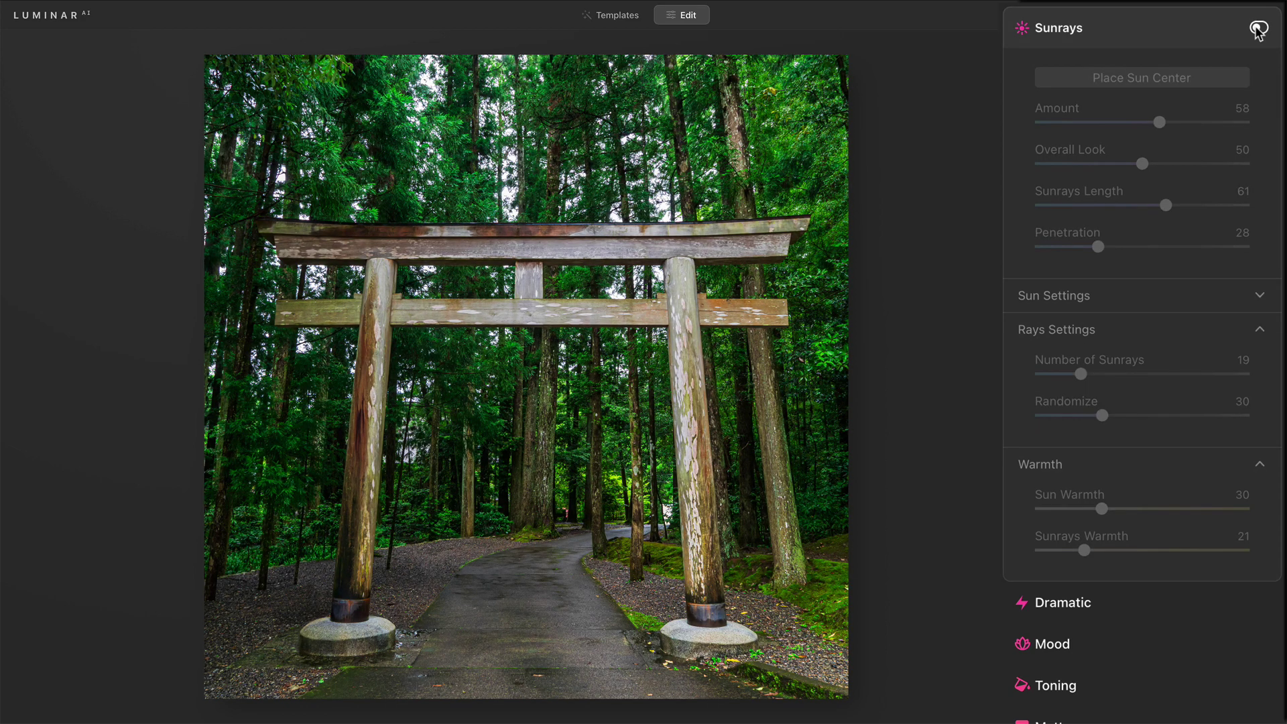
left_click(1259, 28)
left_click(1259, 29)
left_click(1258, 29)
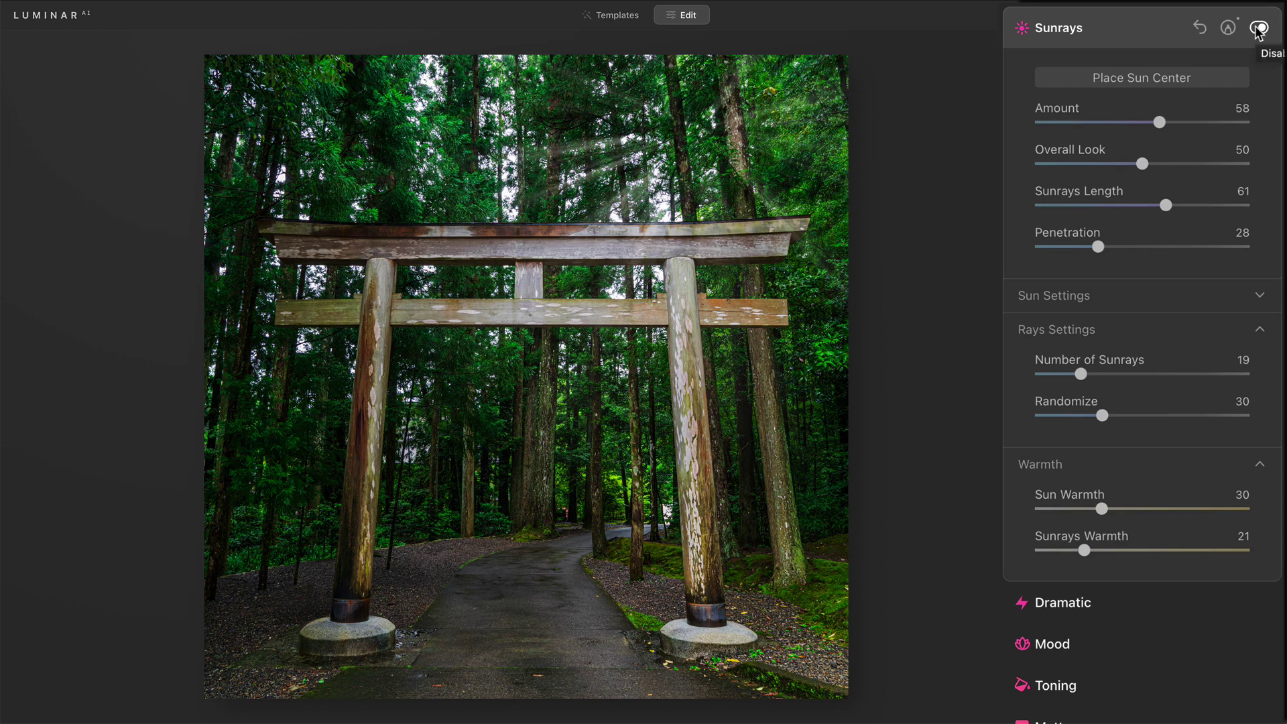
left_click(1258, 29)
left_click(1259, 29)
left_click(1258, 29)
left_click(1259, 29)
left_click(1259, 29)
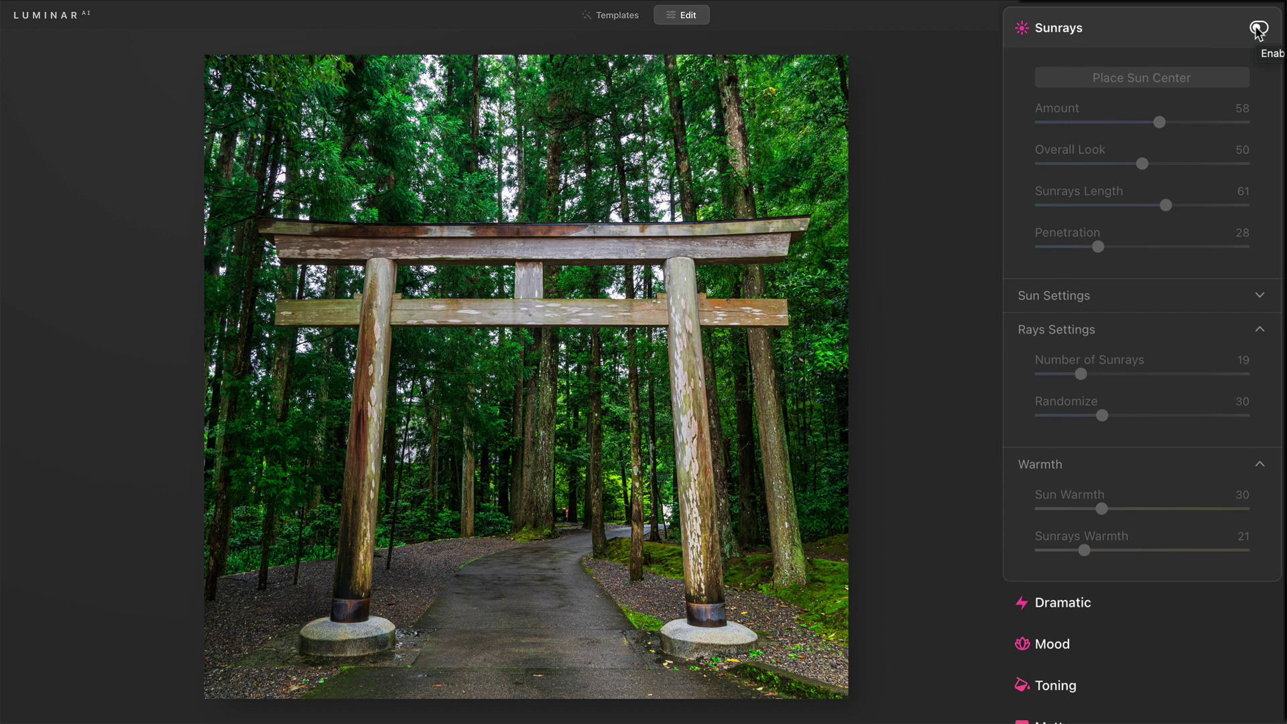
left_click(1258, 29)
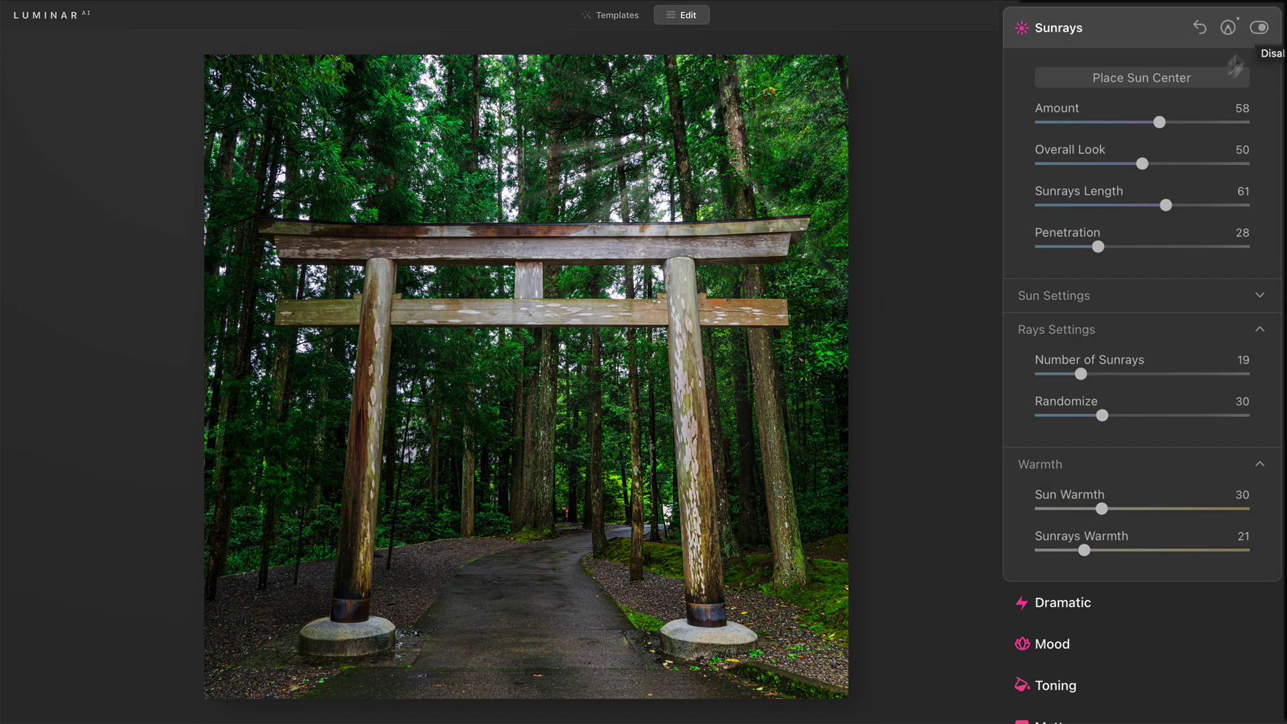
Raise Overall Look to 66 and recompare, leaving Sunrays enabled.
left_click_drag(1142, 164, 1178, 167)
left_click(1259, 29)
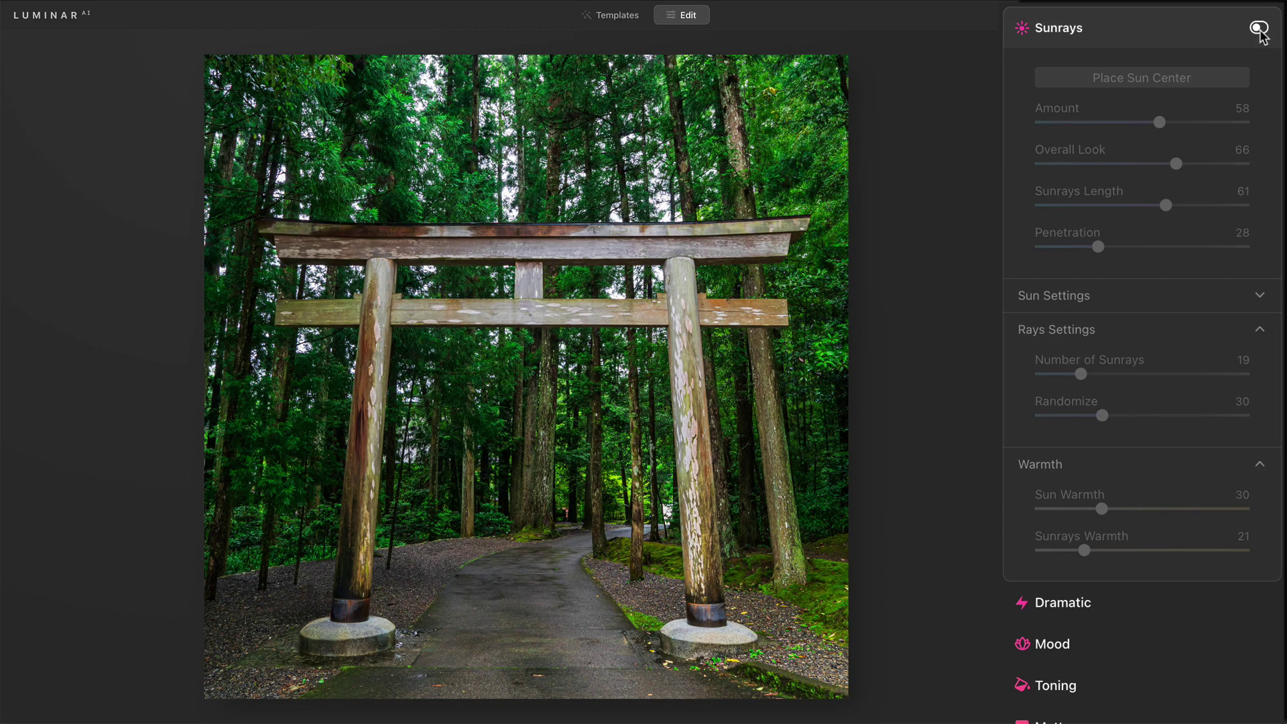
left_click(1259, 29)
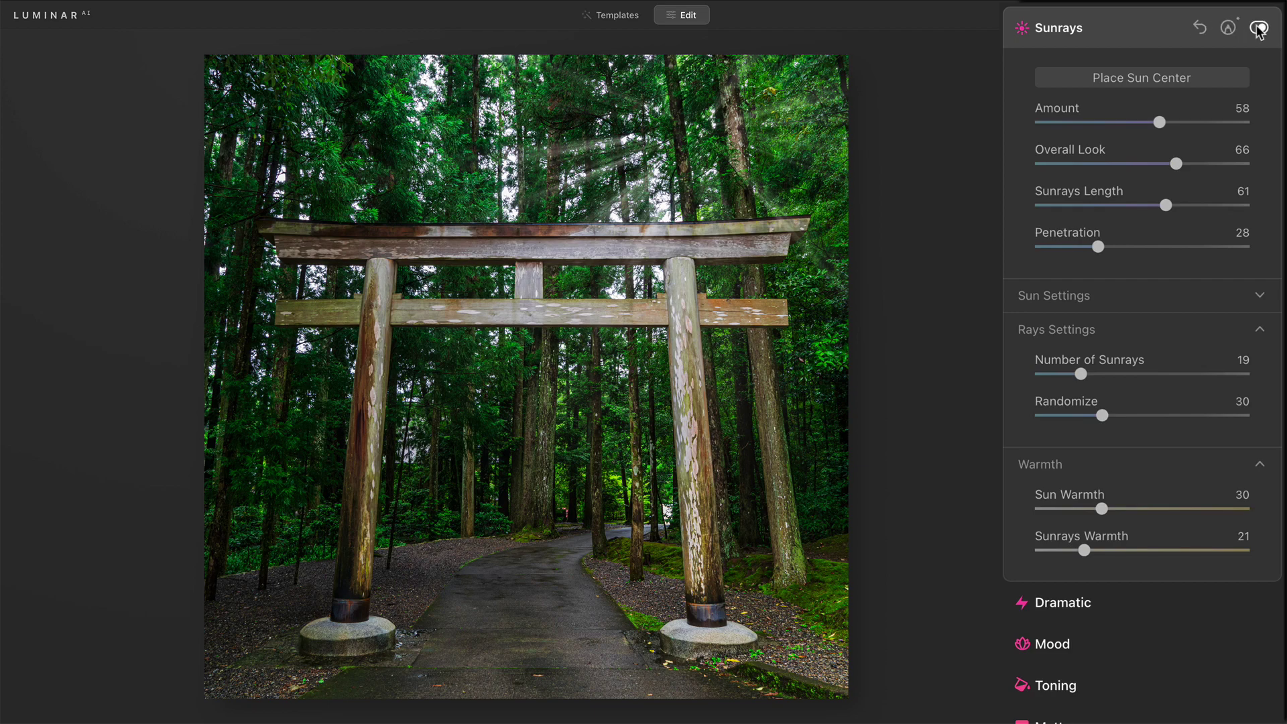
left_click(1259, 28)
left_click(1260, 27)
left_click(1260, 28)
left_click(1259, 28)
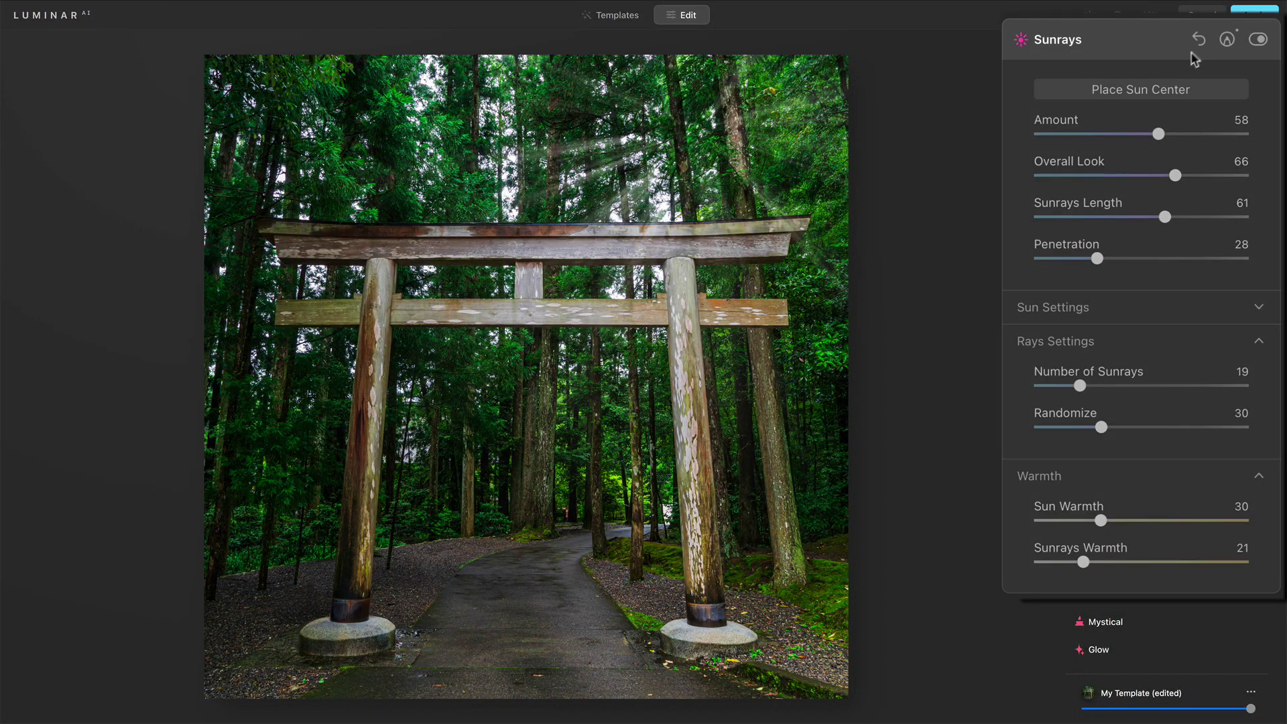
Reset Sunrays, then set Amount to 78 and Number of Sunrays to 1.
left_click(1200, 41)
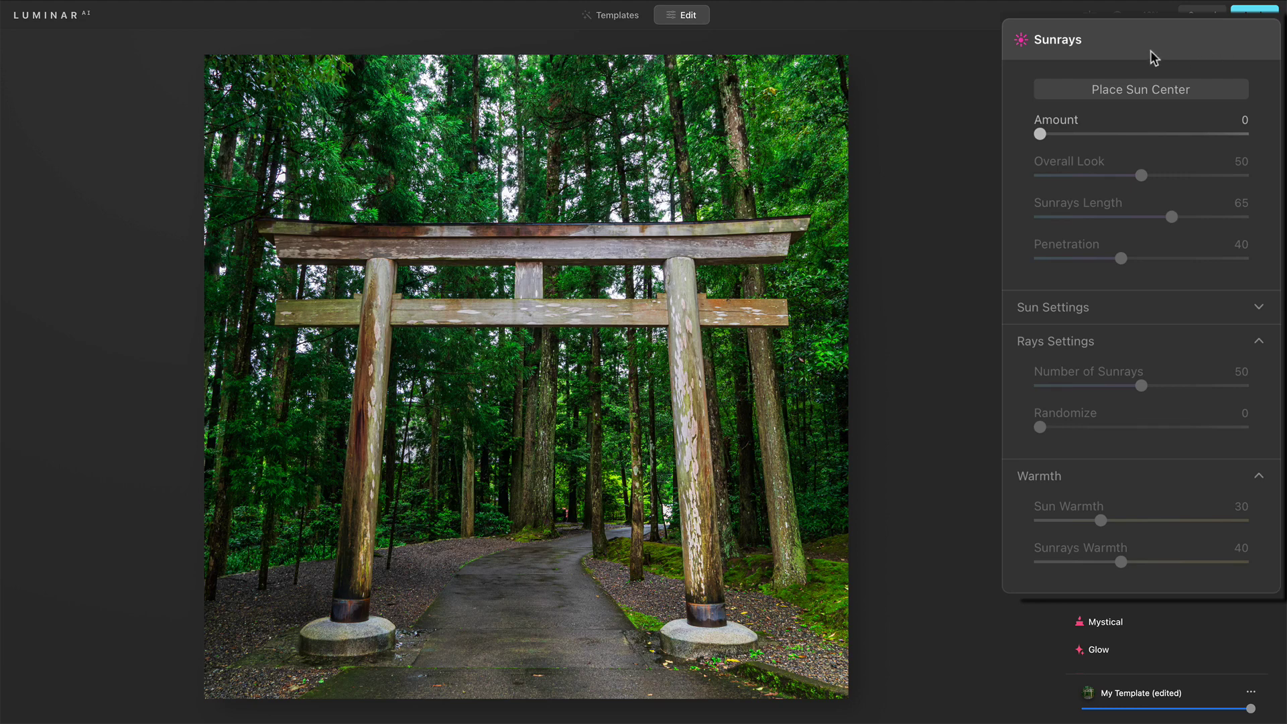
left_click(1113, 95)
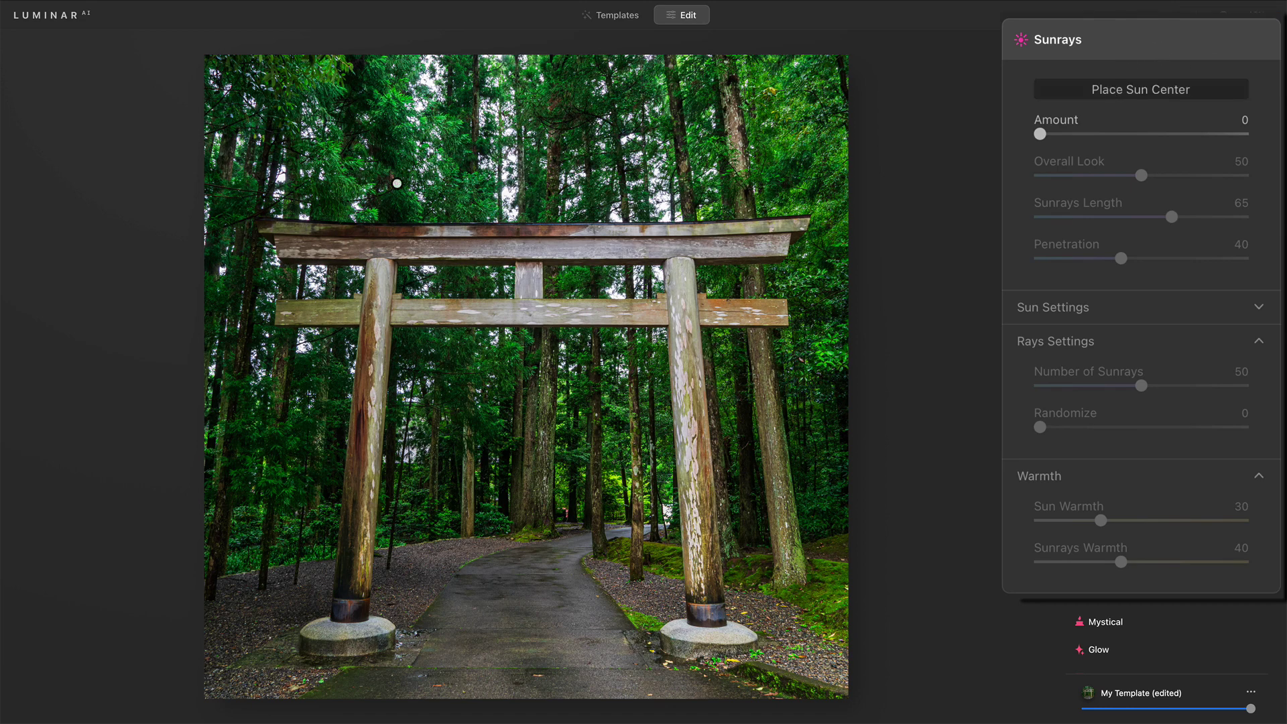
left_click(1093, 135)
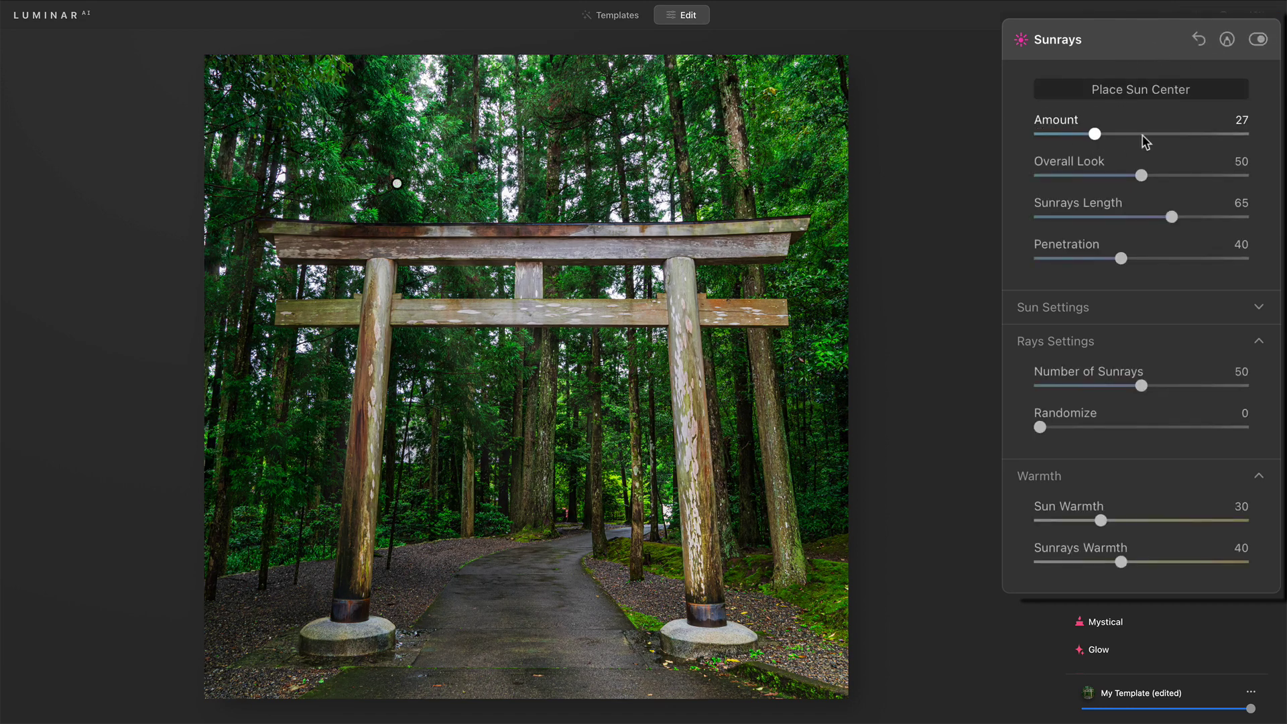
left_click_drag(1144, 141, 1207, 141)
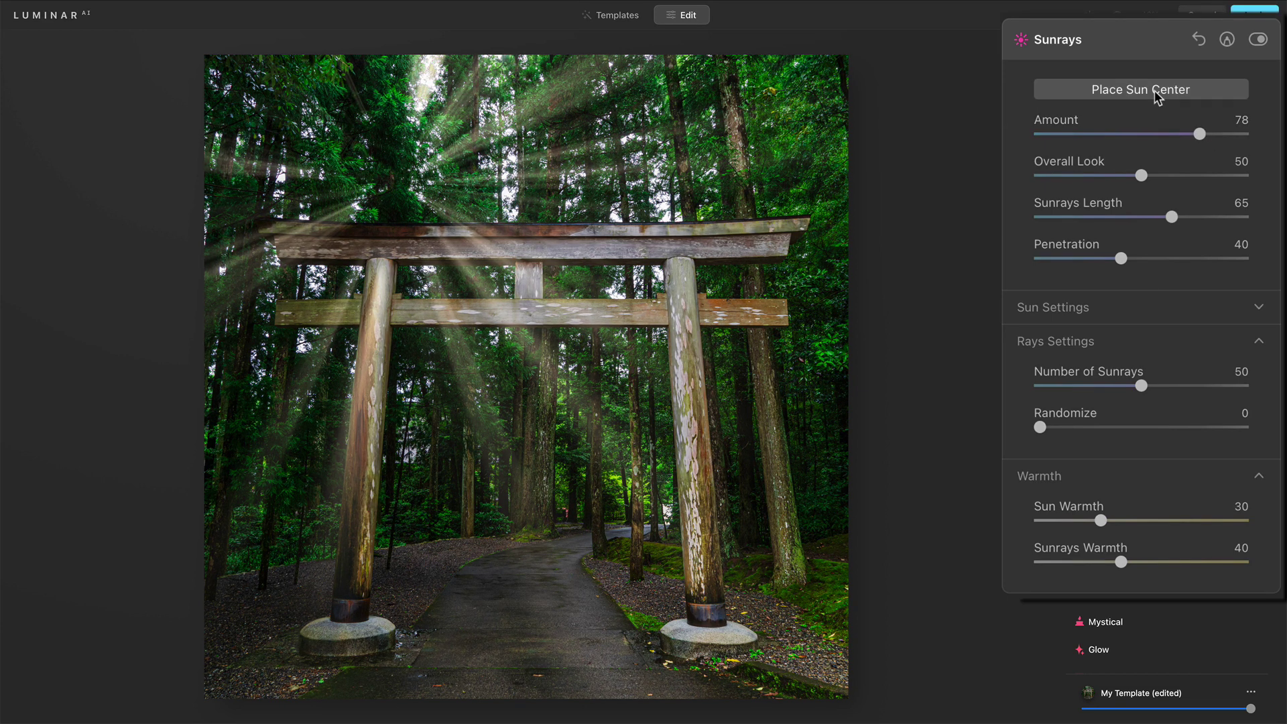
left_click_drag(1141, 386, 1027, 389)
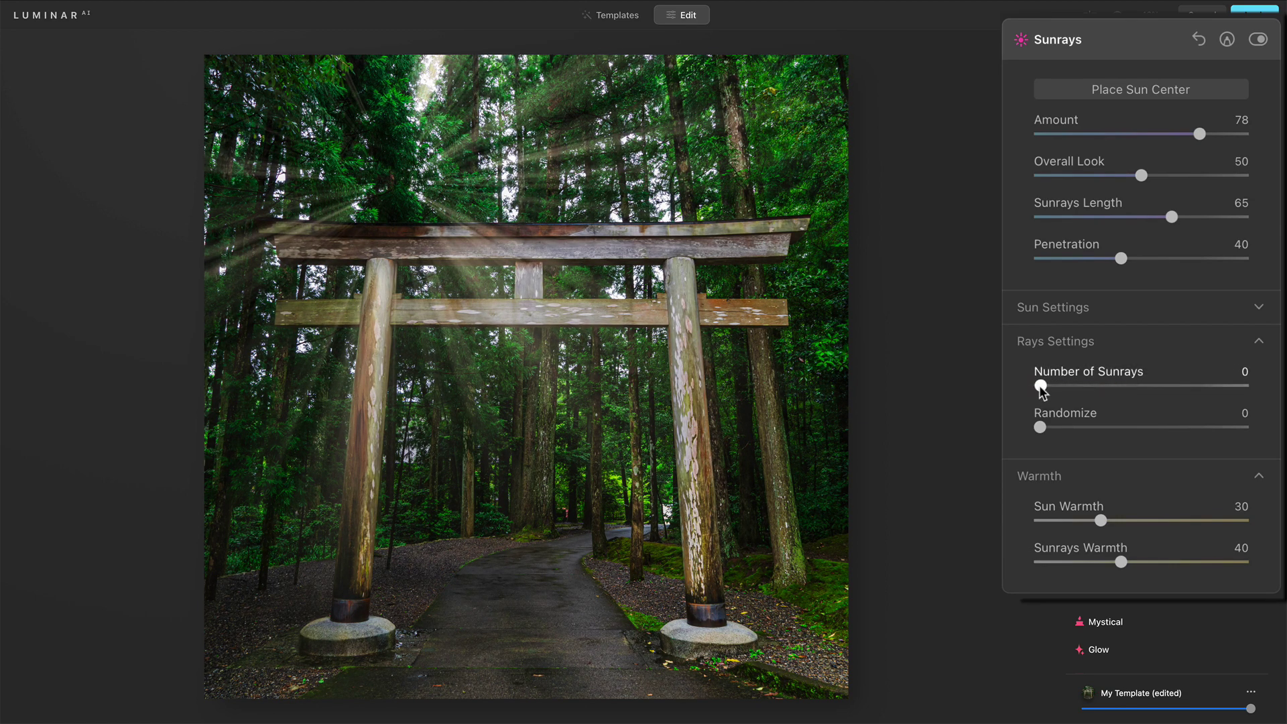
left_click_drag(1044, 392, 1046, 393)
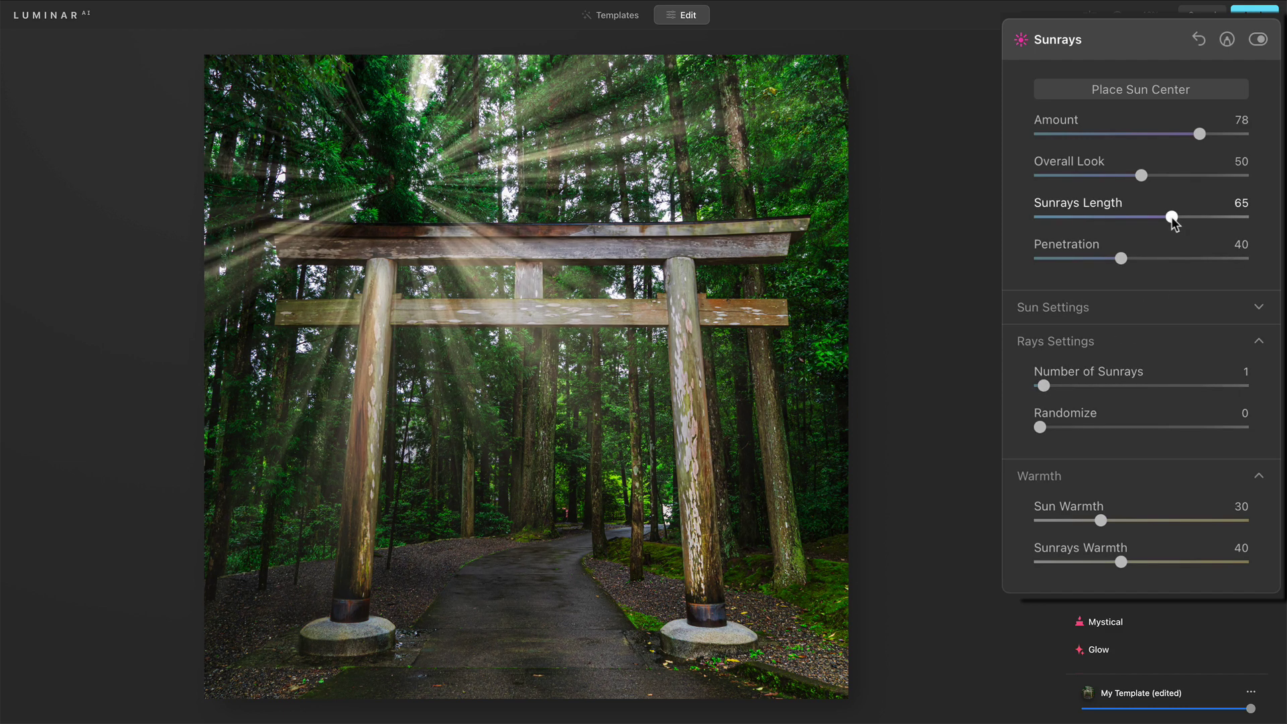
Set Sunrays Length to 59, Penetration to 90 and Sun Glow Radius to 89.
left_click_drag(1173, 218, 1204, 218)
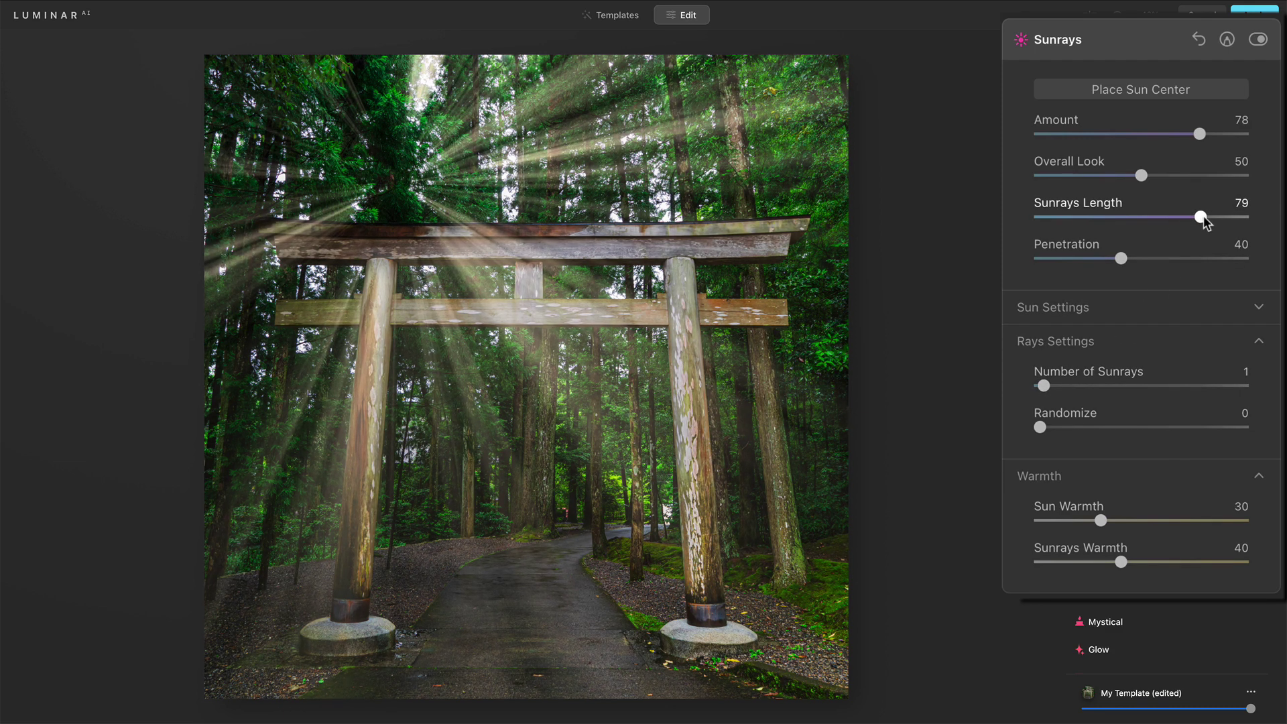
left_click_drag(1123, 261, 1160, 217)
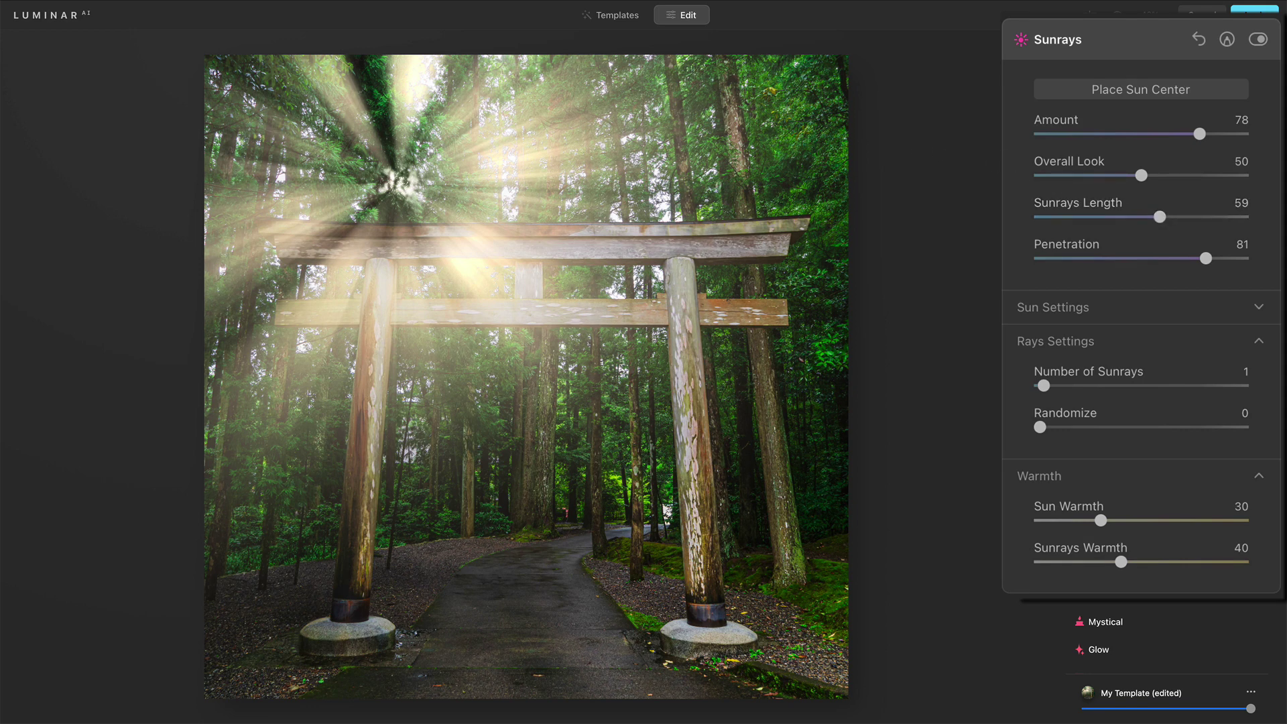
left_click(1081, 308)
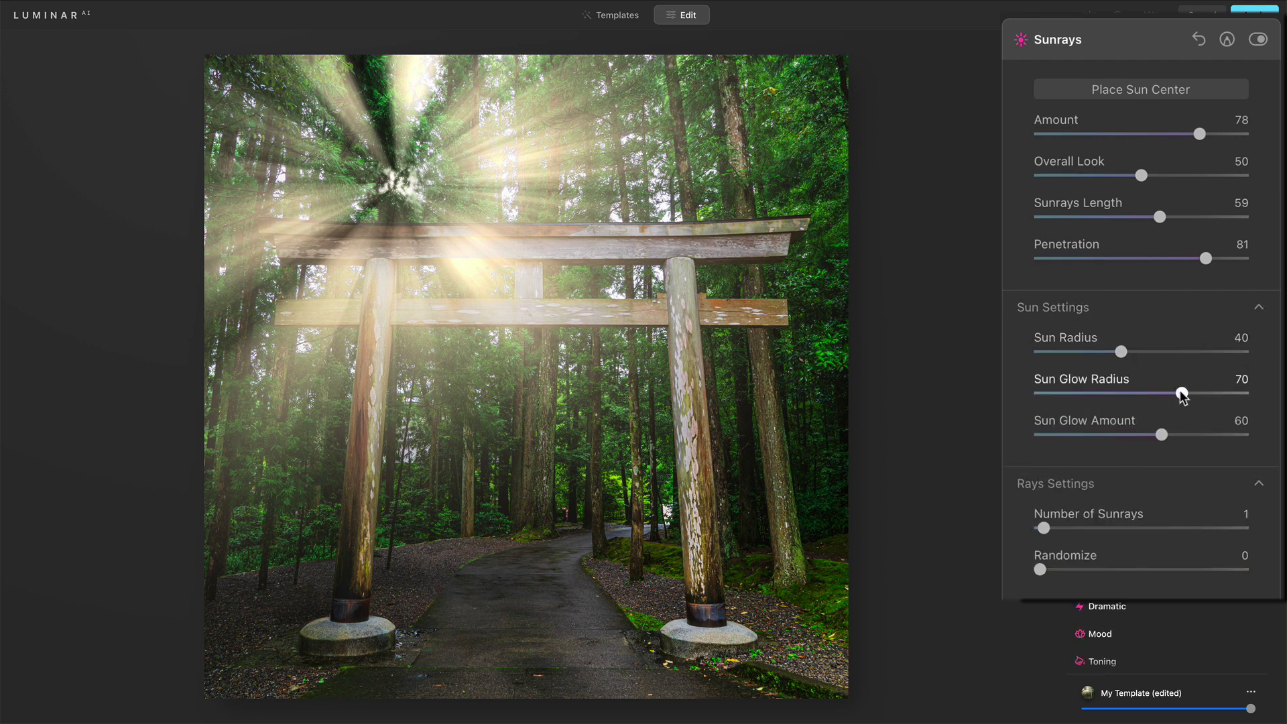
left_click_drag(1183, 395, 1226, 401)
left_click(1142, 486)
left_click(1127, 314)
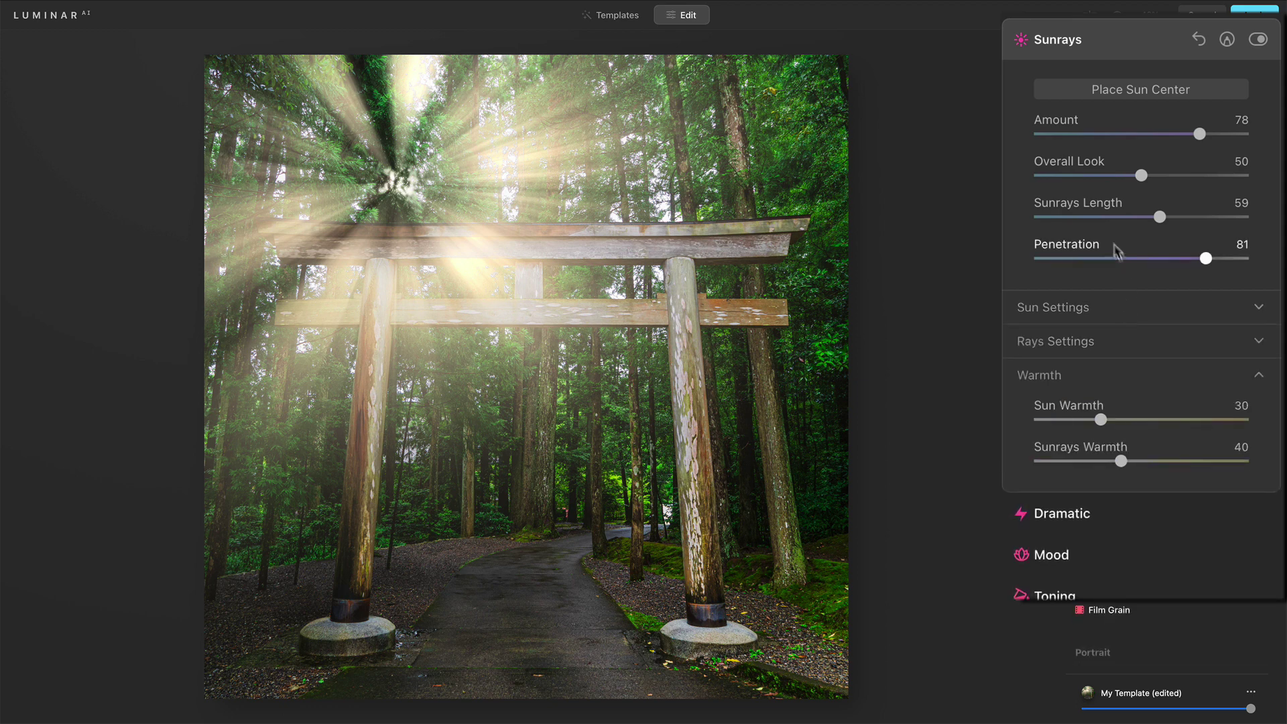
left_click_drag(1204, 262, 1224, 261)
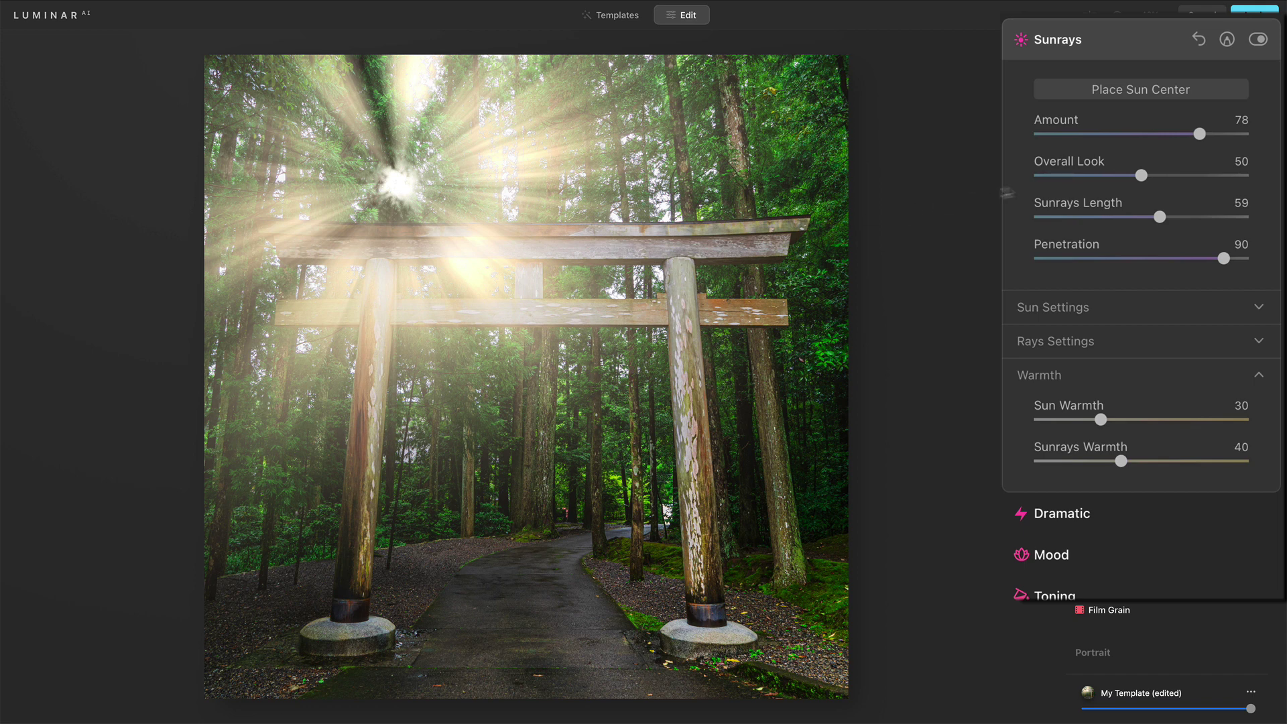
Move the sun centre just outside the photo's top-left corner.
left_click(1115, 92)
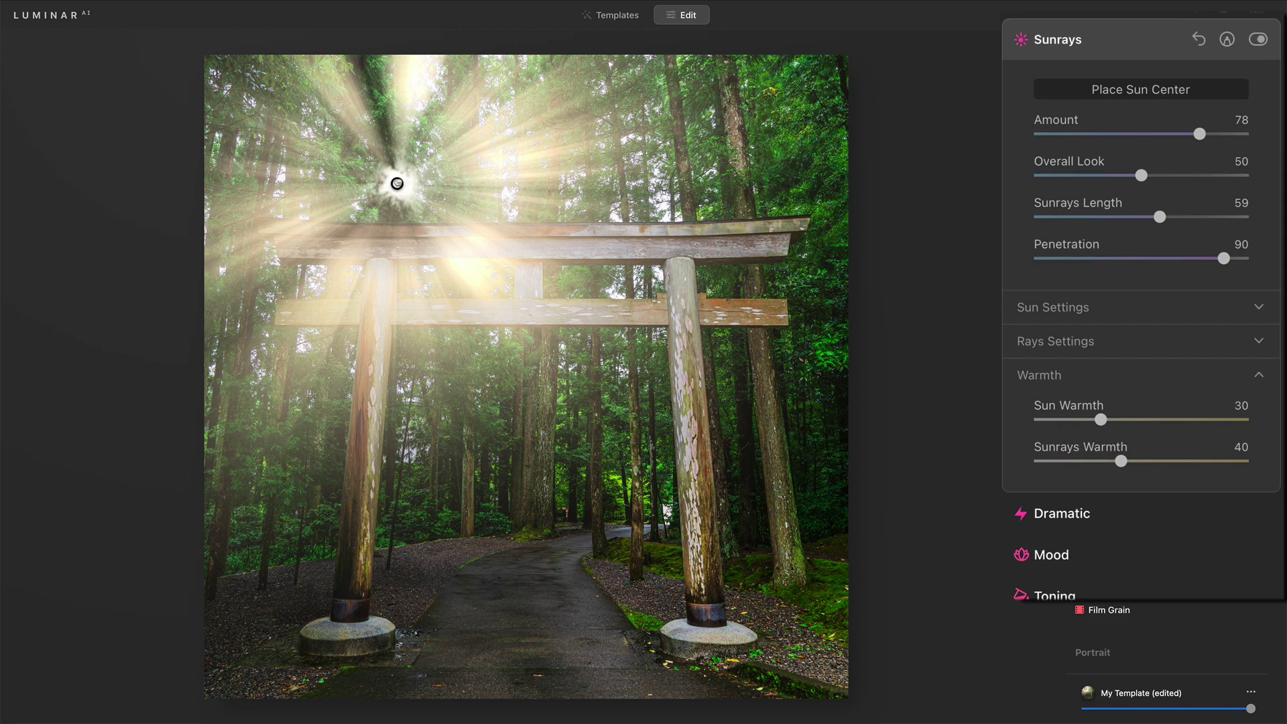
left_click_drag(396, 183, 154, 75)
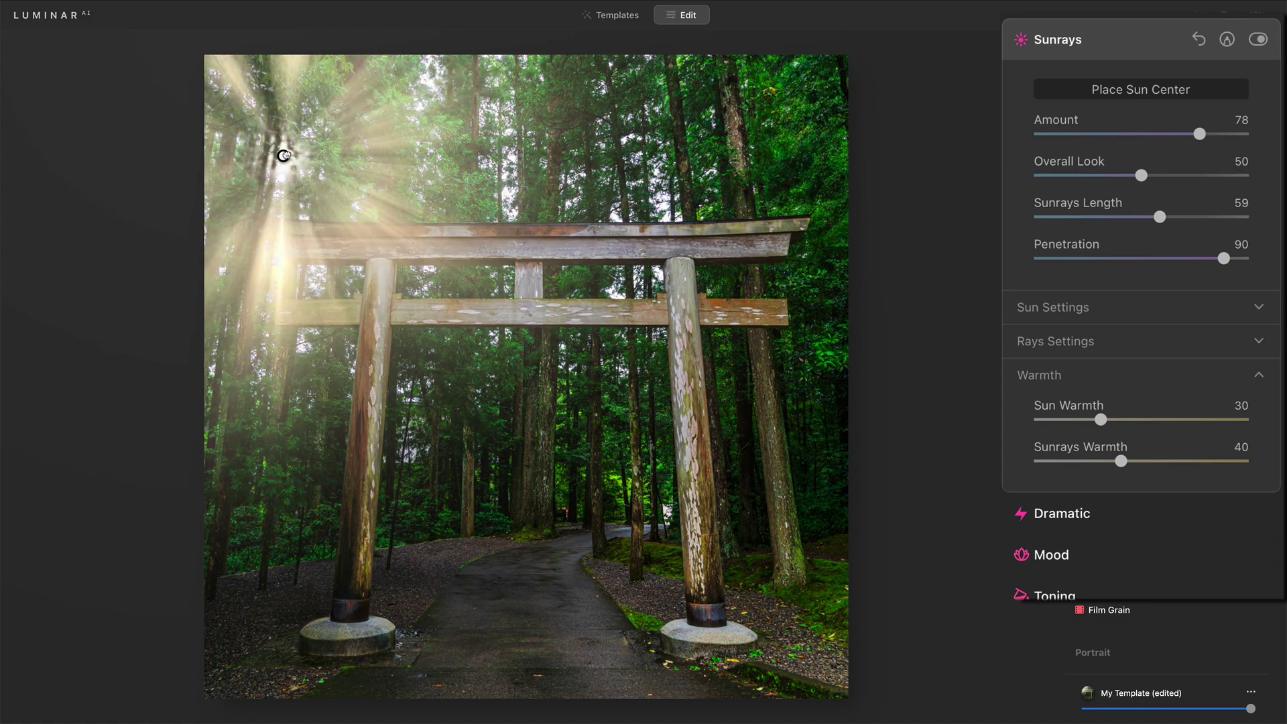
left_click_drag(382, 154, 109, 51)
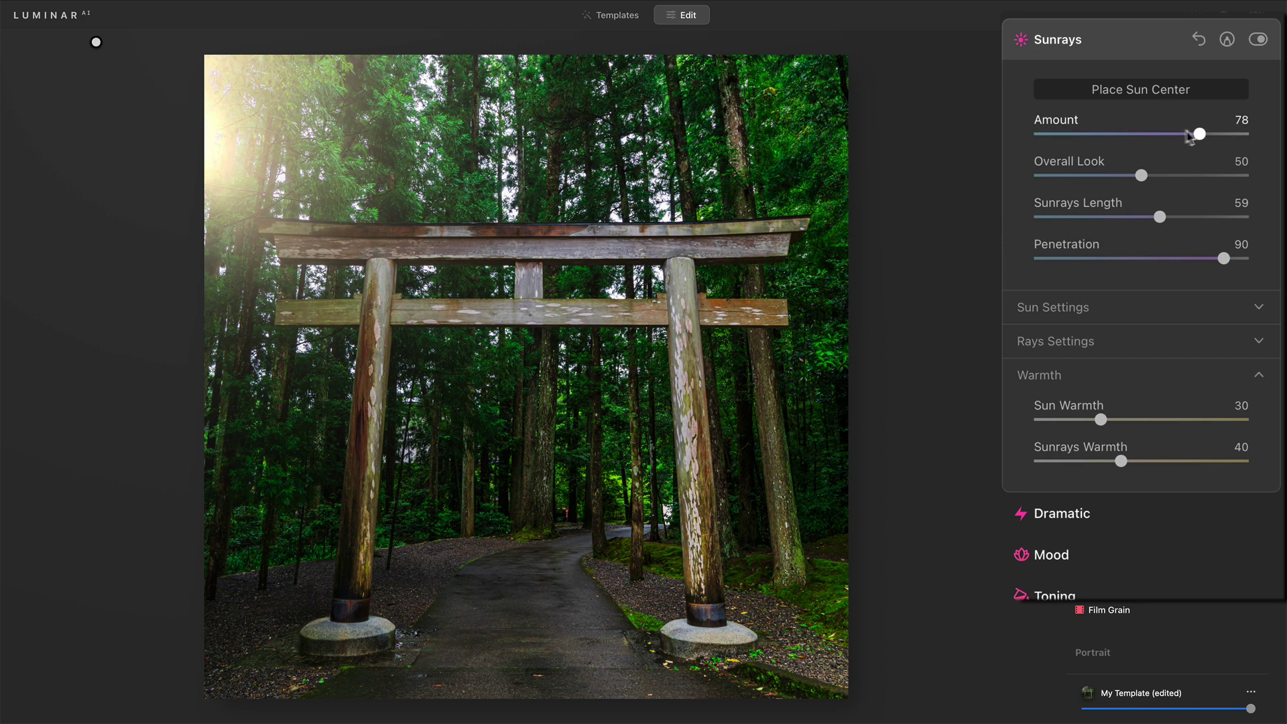
Lower Sunrays Amount to 43 and raise Overall Look to 84 for a faint haze.
left_click_drag(1194, 137, 1090, 135)
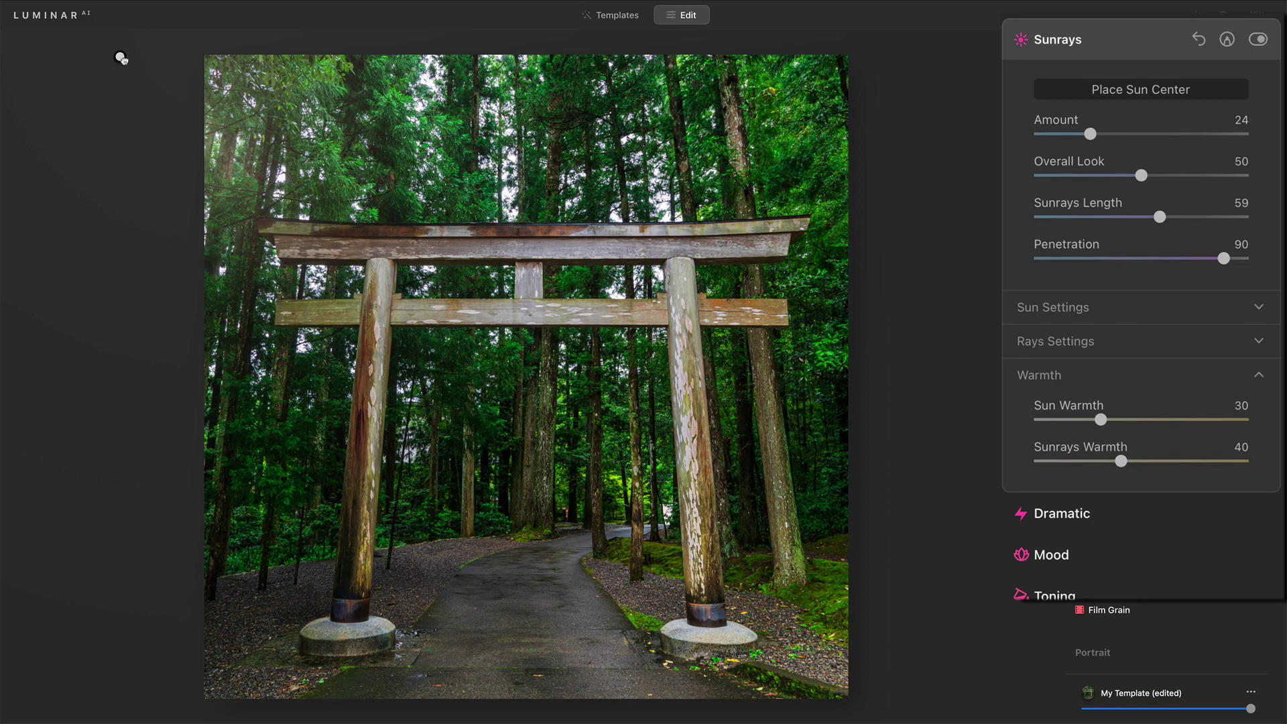
mouse_move(130, 67)
left_mouse_down()
mouse_move(128, 78)
mouse_move(131, 63)
left_mouse_up()
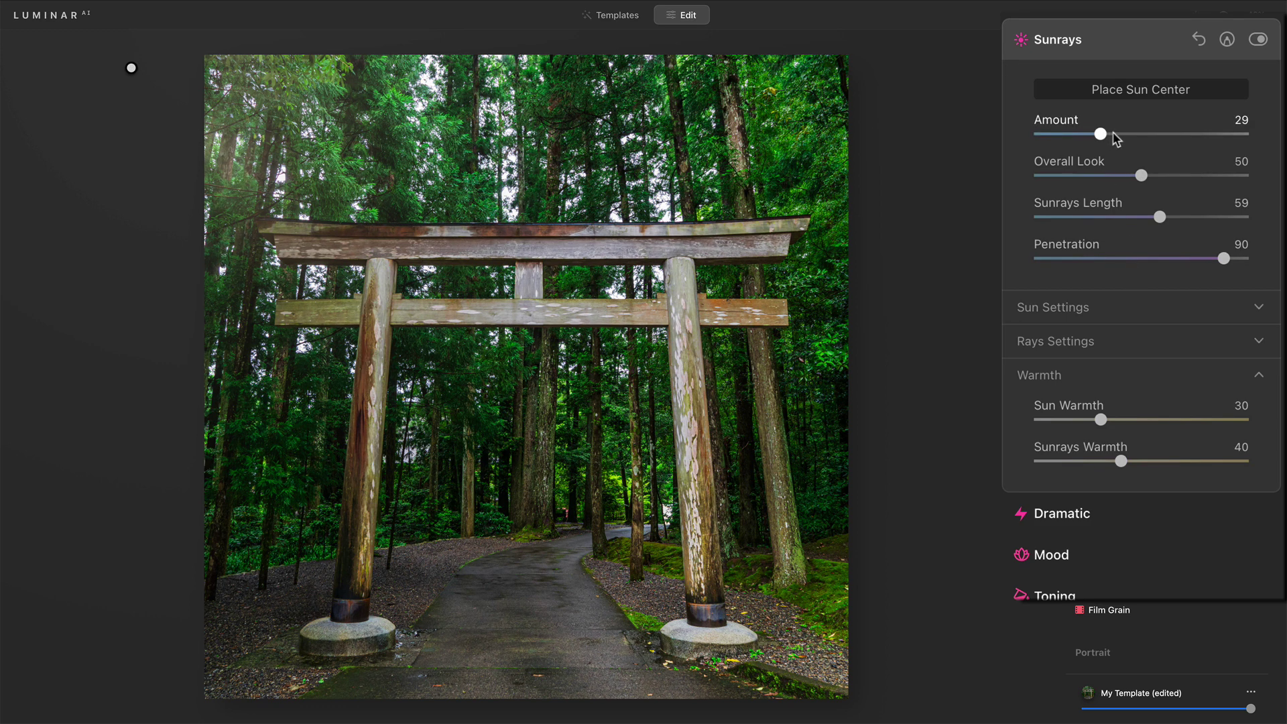
mouse_move(1117, 138)
left_mouse_down()
mouse_move(1132, 137)
mouse_move(1120, 138)
left_mouse_up()
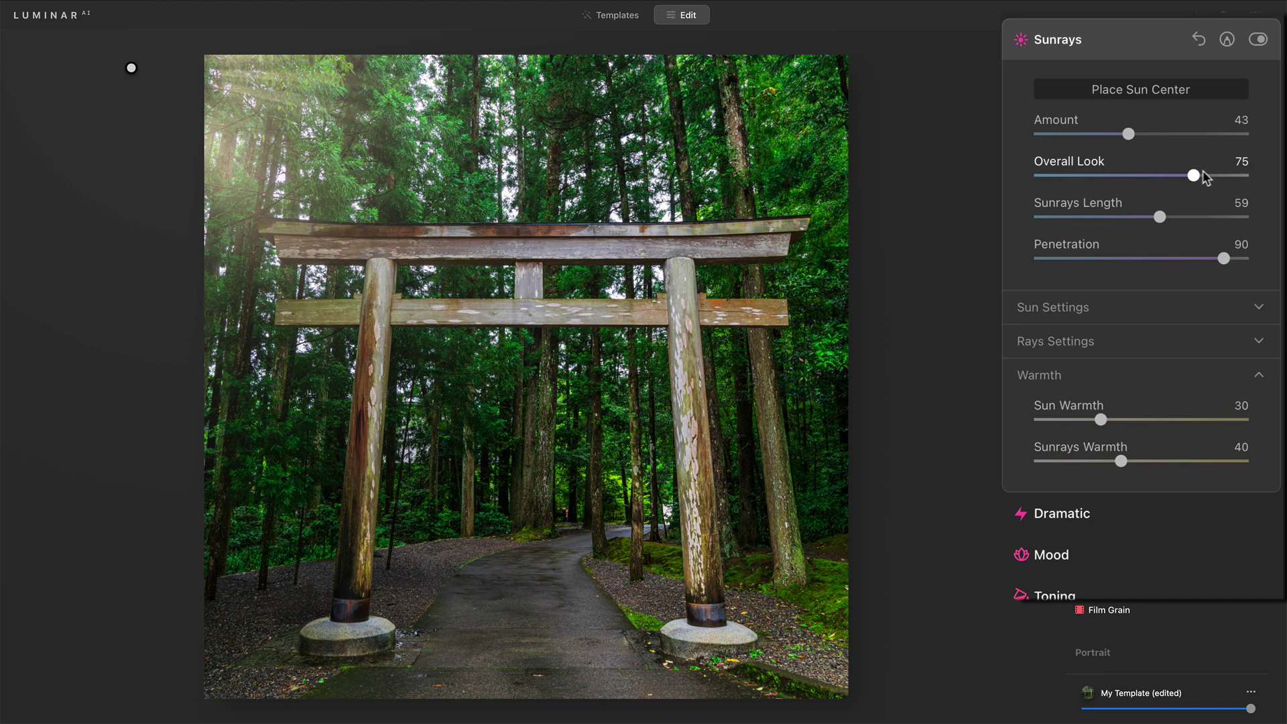
mouse_move(1165, 176)
left_mouse_down()
mouse_move(1086, 176)
mouse_move(1183, 176)
left_mouse_up()
left_click_drag(1103, 171, 1173, 167)
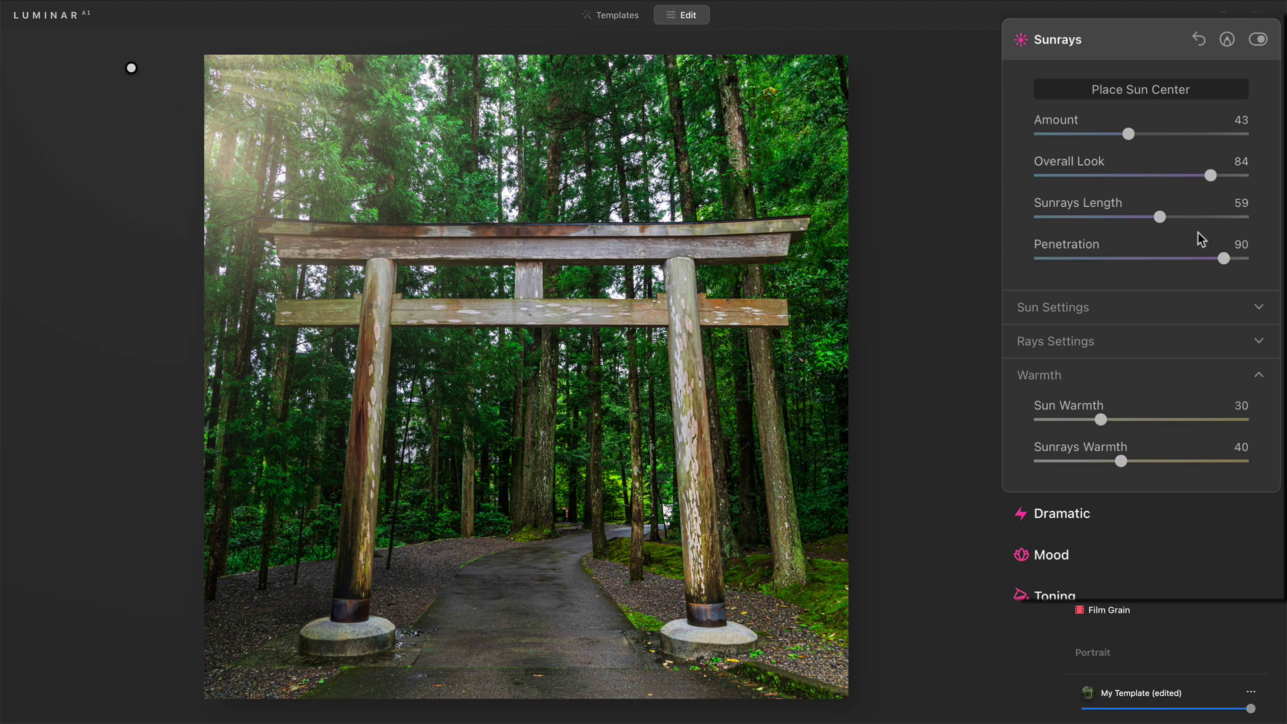
left_click(1108, 343)
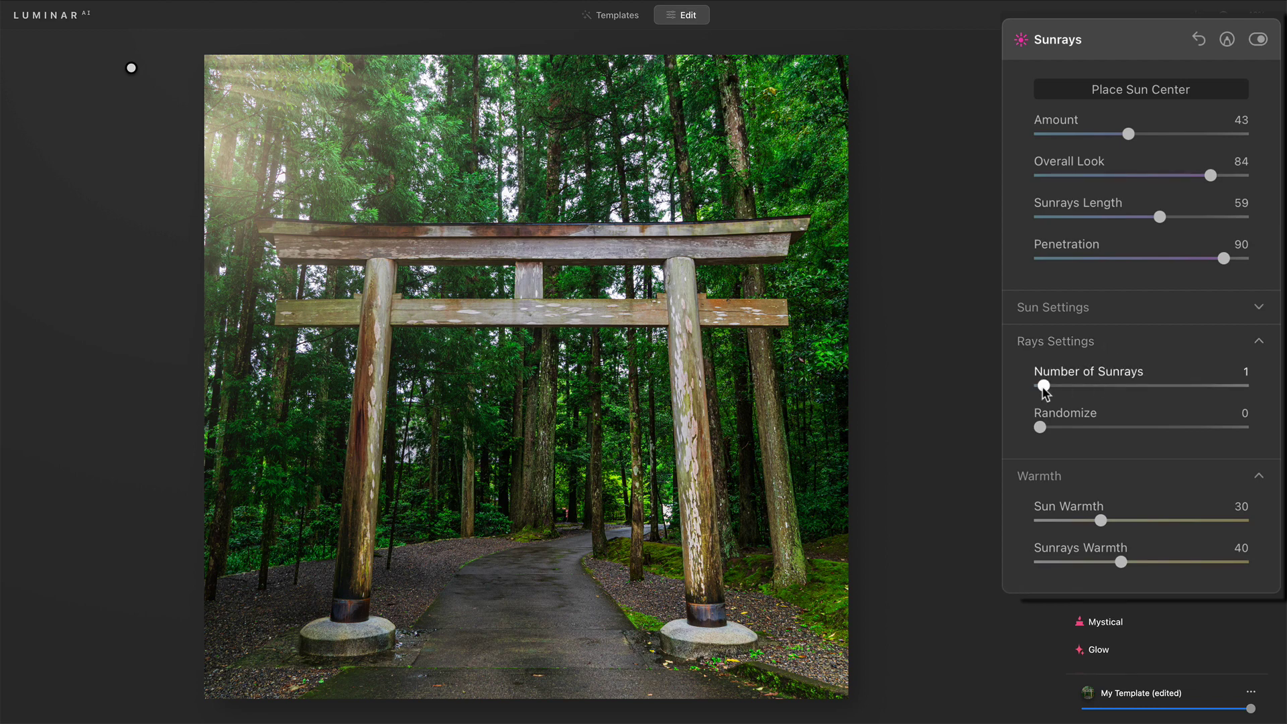
mouse_move(1050, 388)
left_mouse_down()
mouse_move(1243, 381)
mouse_move(1044, 387)
left_mouse_up()
left_click(1082, 427)
mouse_move(1148, 431)
left_mouse_down()
mouse_move(1210, 426)
mouse_move(1154, 432)
left_mouse_up()
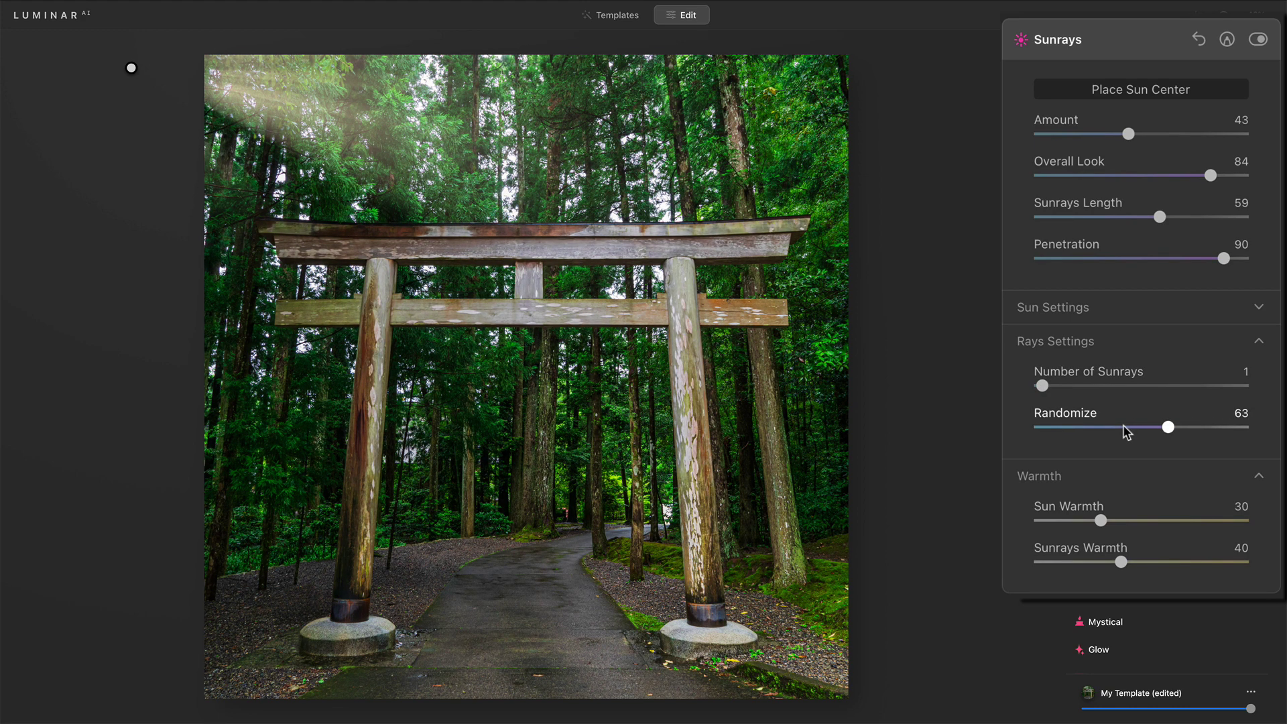
left_click(1072, 429)
left_click_drag(1072, 429, 1040, 428)
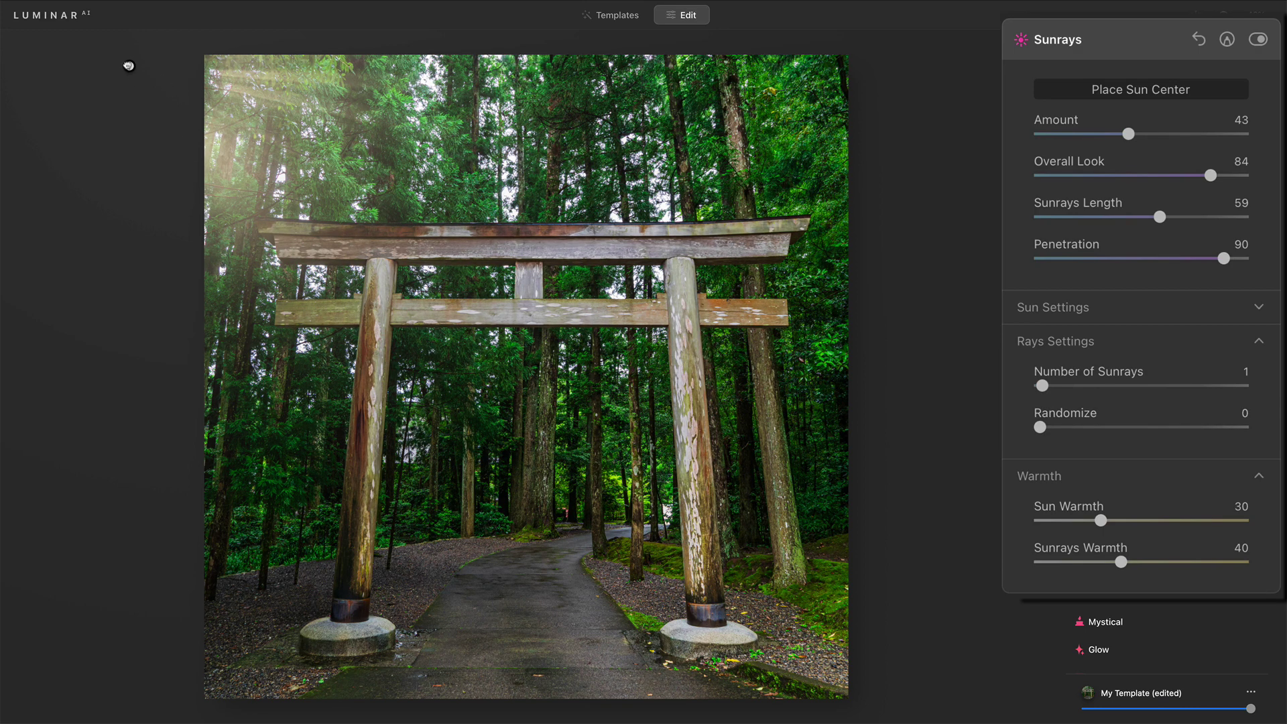
left_click_drag(127, 65, 120, 53)
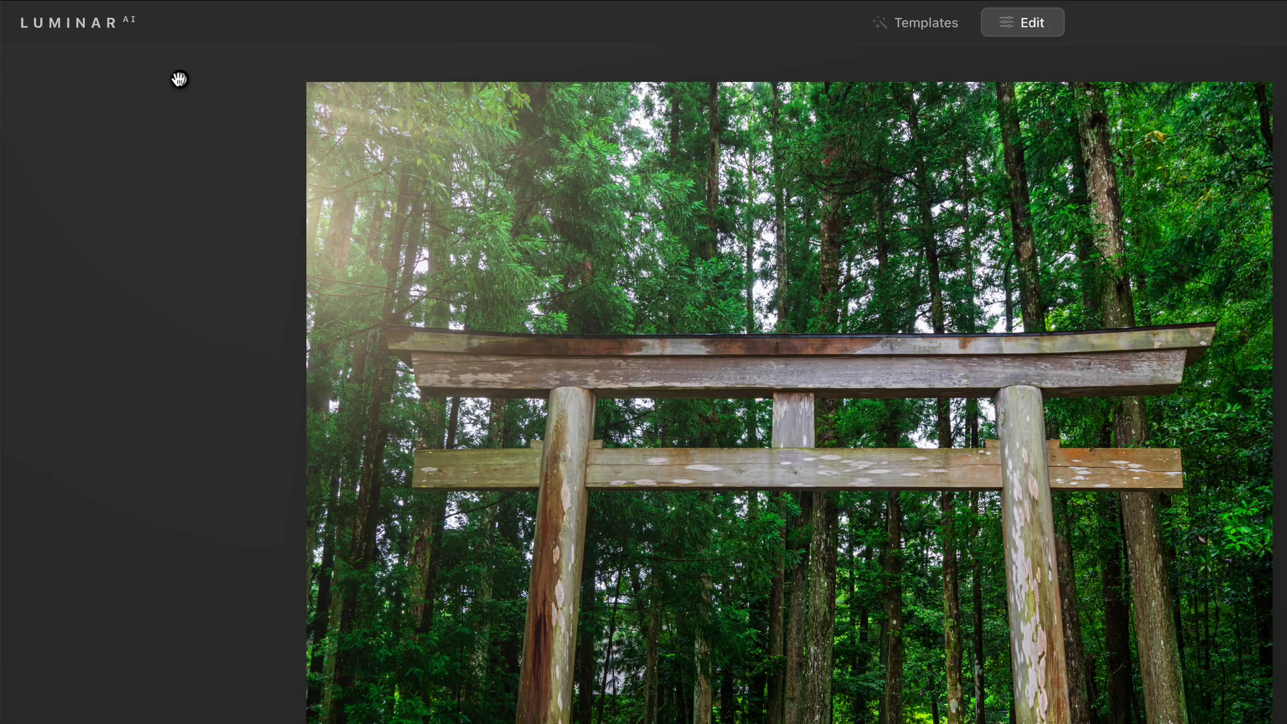
Try sun positions across the photo, ending near its upper-right edge.
mouse_move(179, 79)
left_mouse_down()
mouse_move(248, 72)
mouse_move(396, 4)
mouse_move(577, 43)
mouse_move(609, 63)
left_mouse_up()
mouse_move(286, 105)
left_mouse_down()
mouse_move(242, 126)
mouse_move(239, 193)
mouse_move(236, 116)
mouse_move(612, 158)
mouse_move(26, 221)
mouse_move(1179, 214)
left_mouse_up()
left_click_drag(535, 214, 695, 200)
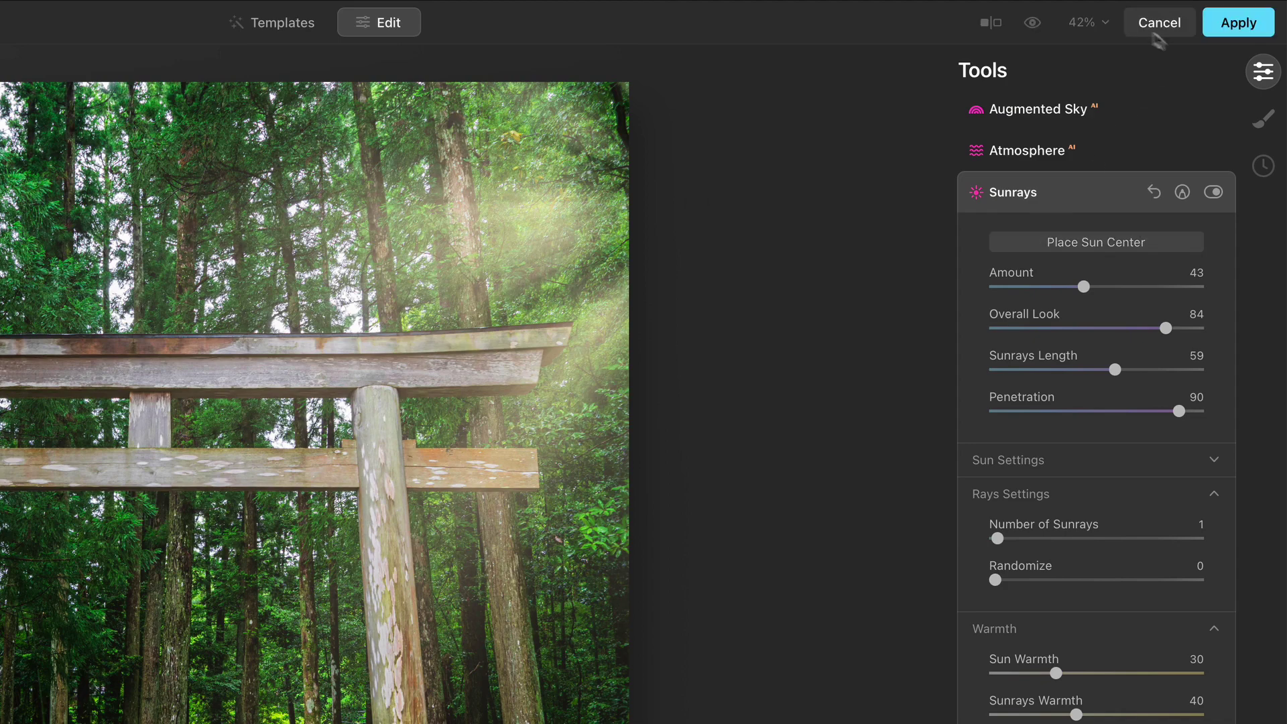
Zoom out to 25% and place the sun centre off-frame beyond the photo's upper right.
left_click(1086, 23)
left_click(1093, 86)
left_click(1097, 243)
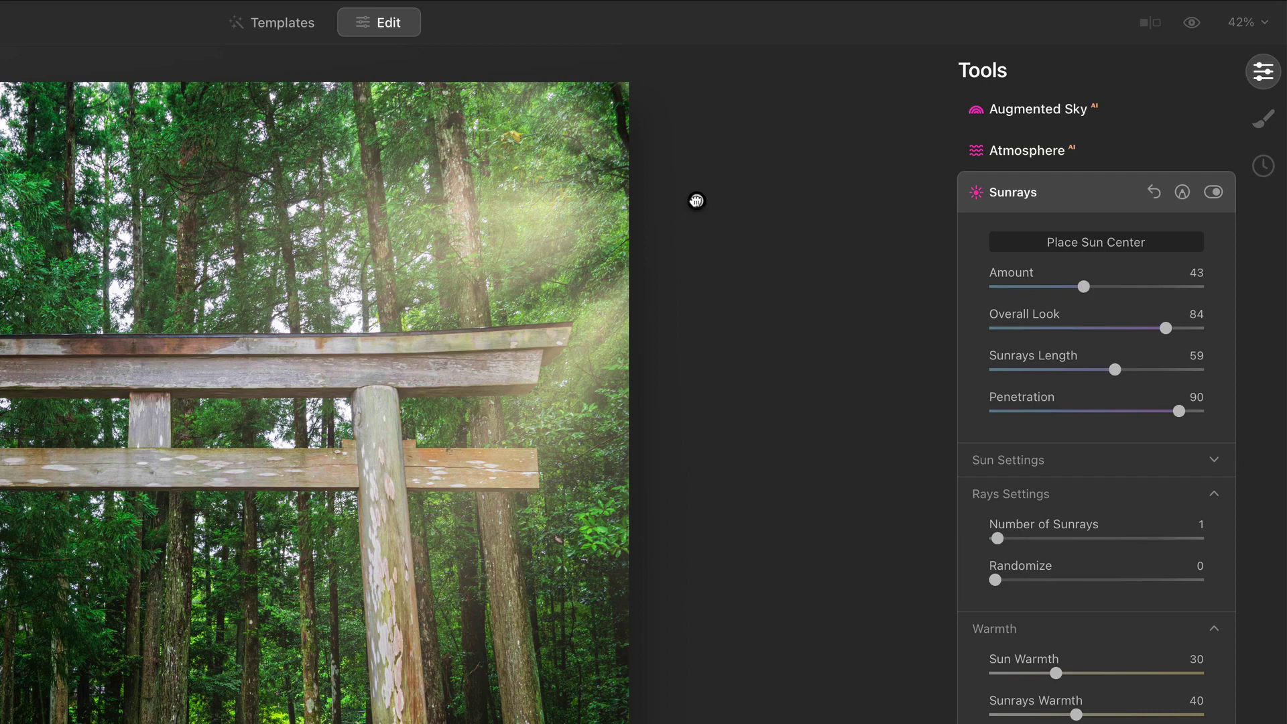
mouse_move(696, 200)
left_mouse_down()
mouse_move(781, 127)
mouse_move(704, 194)
left_mouse_up()
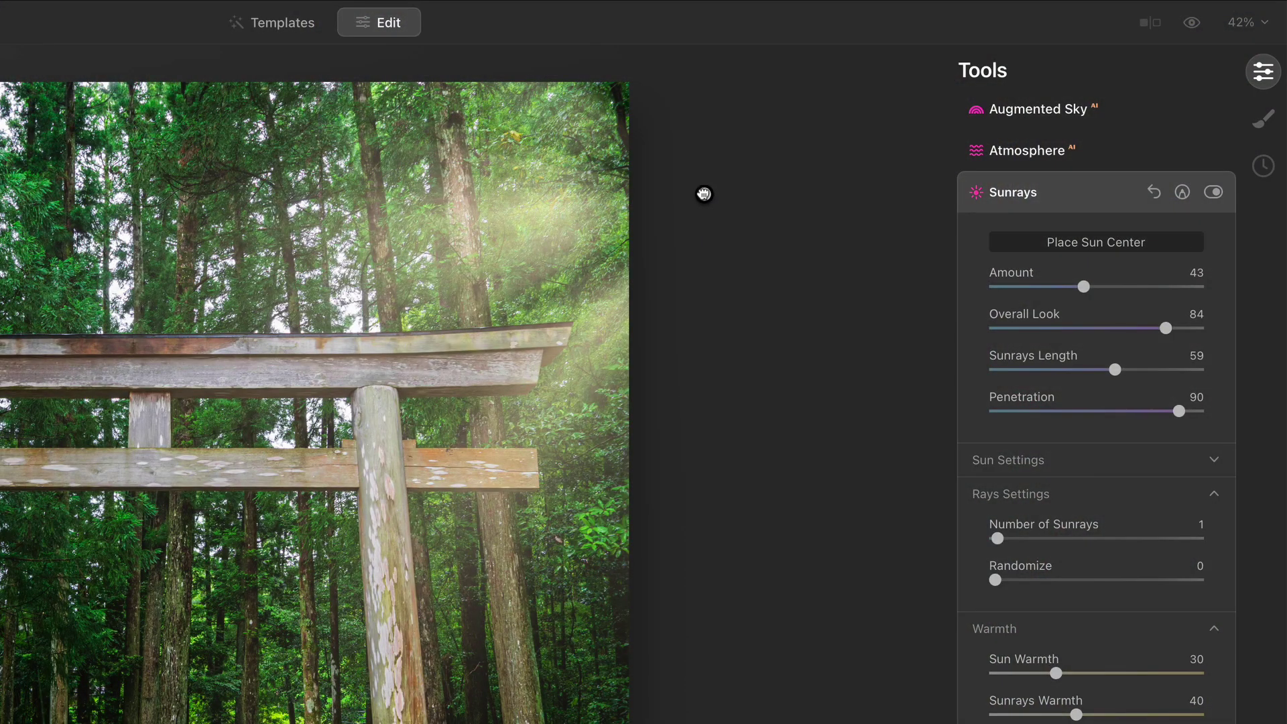
left_click_drag(704, 194, 728, 120)
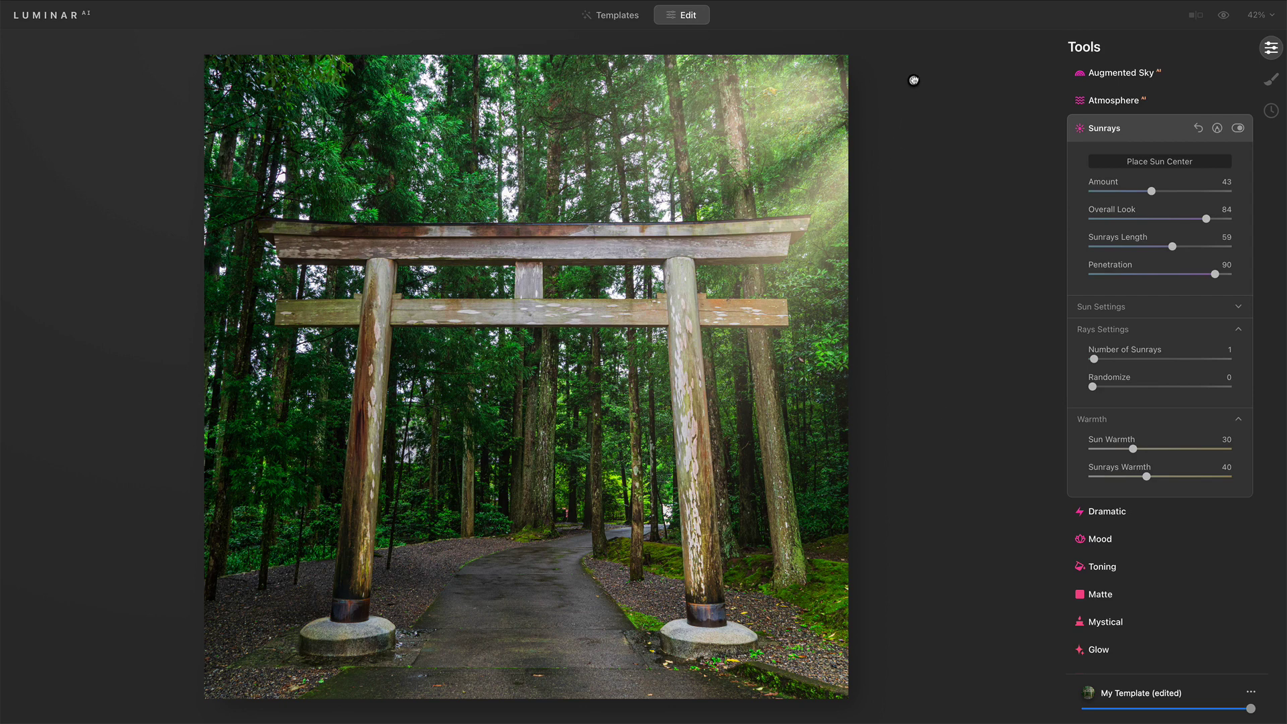
Settle the sun just above the photo's top-right corner and finish placing its centre.
left_click_drag(916, 85, 919, 170)
left_click_drag(911, 120, 901, 53)
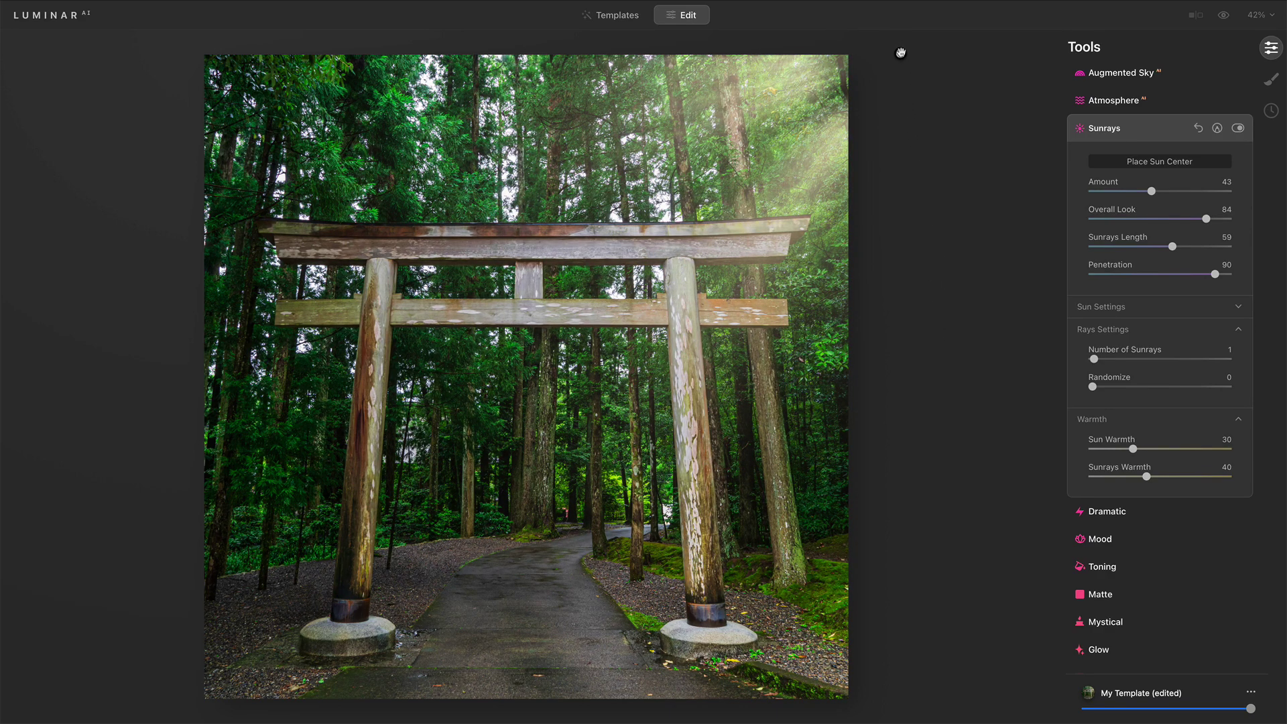
left_click(1146, 167)
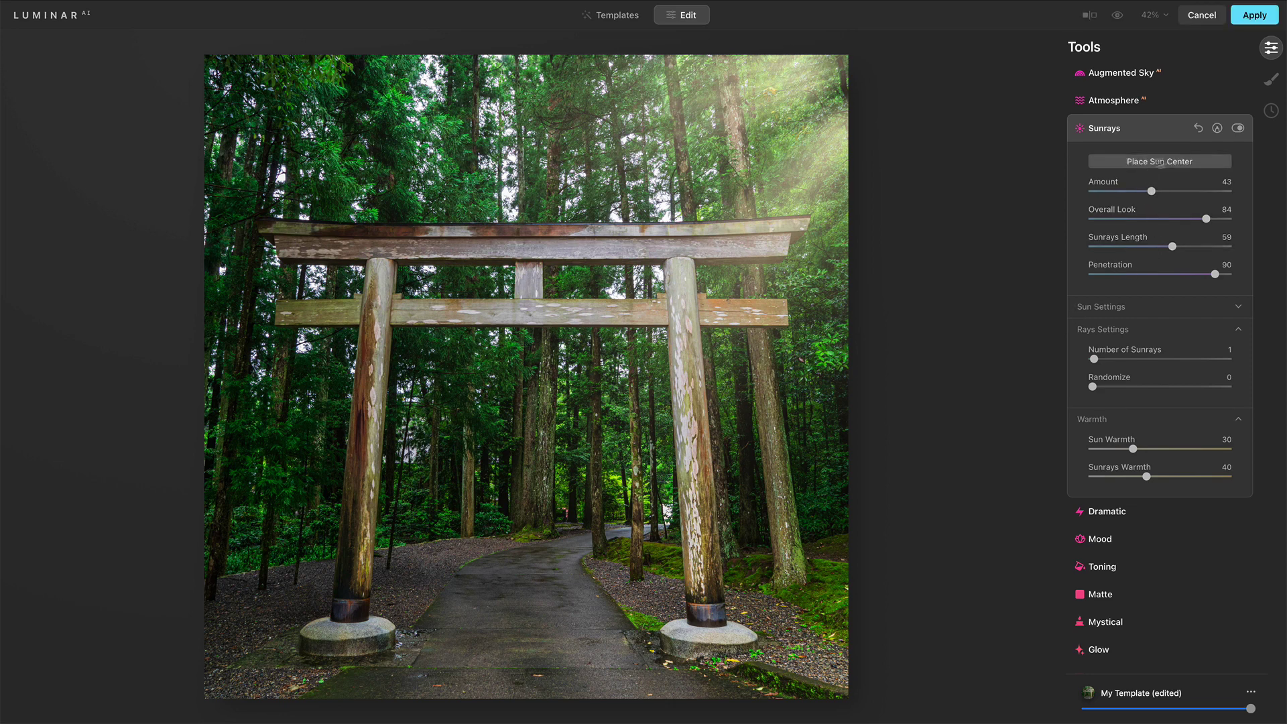
Compare the Sunrays effect off and on, then lower Amount to 32.
left_click(1238, 128)
left_click(1239, 128)
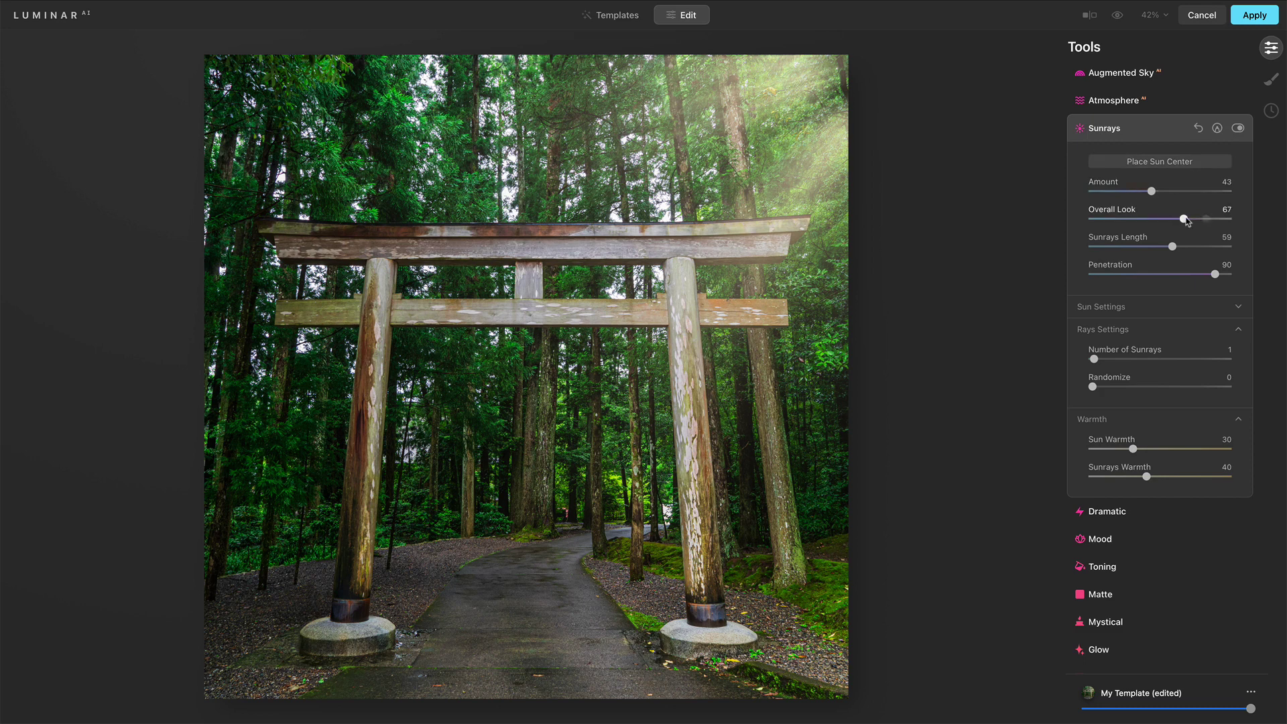
left_click(1136, 192)
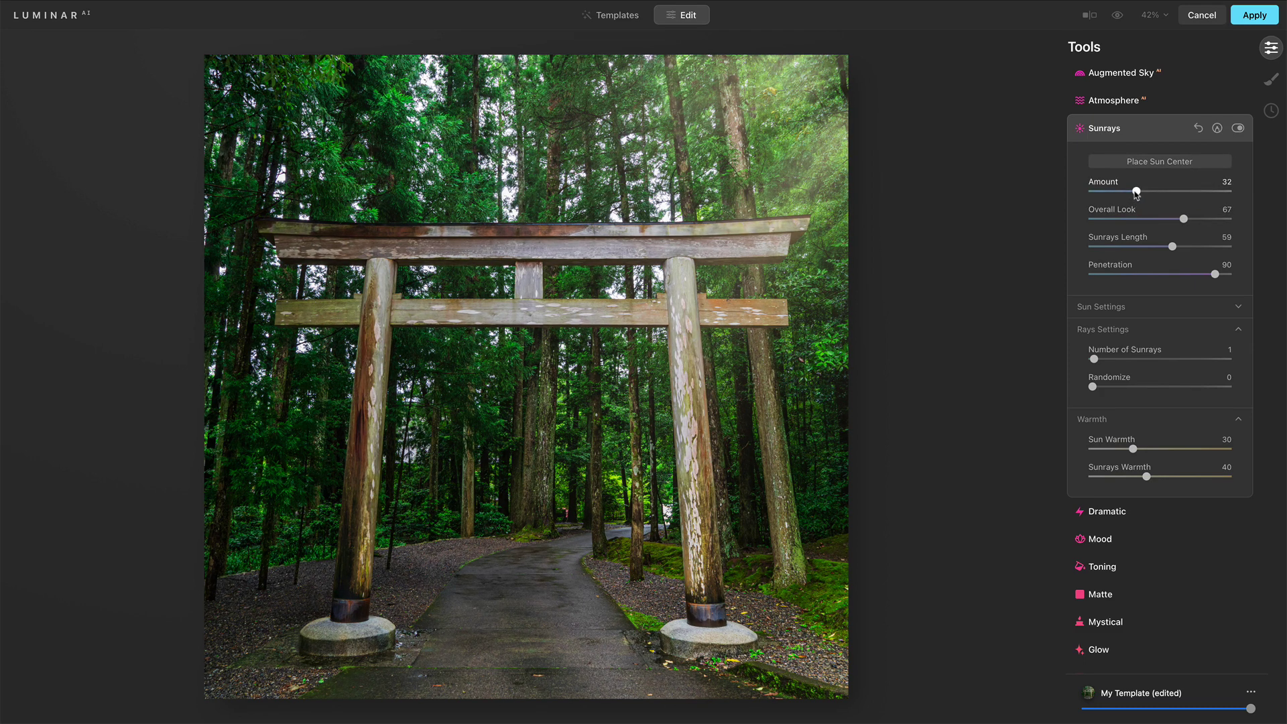